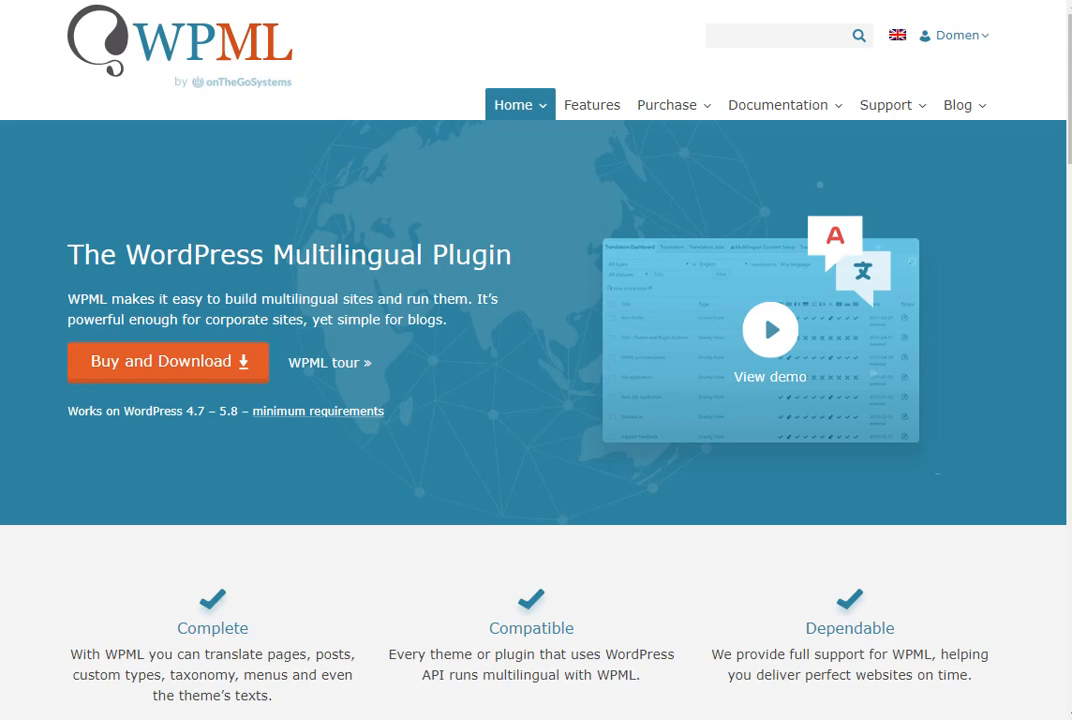
Step: Open the WPML pricing page, compare the Blog, CMS and Agency plans, and dismiss the plugin comparison offer
left_click(640, 106)
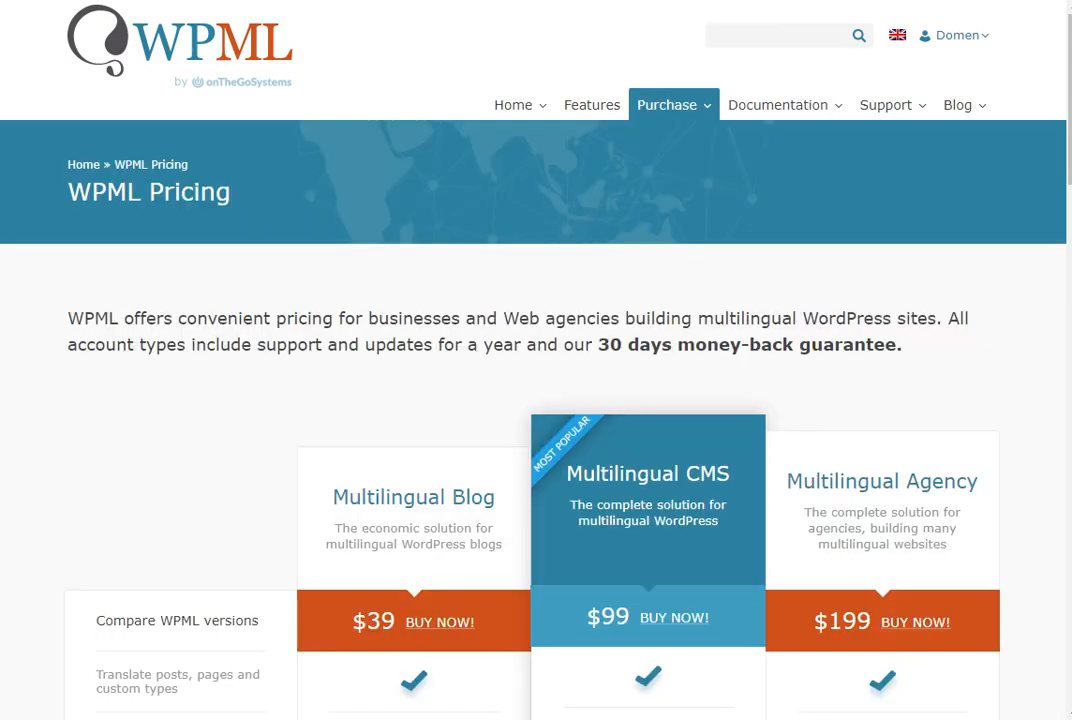
scroll(612, 240, "down", 1)
scroll(526, 287, "down", 12)
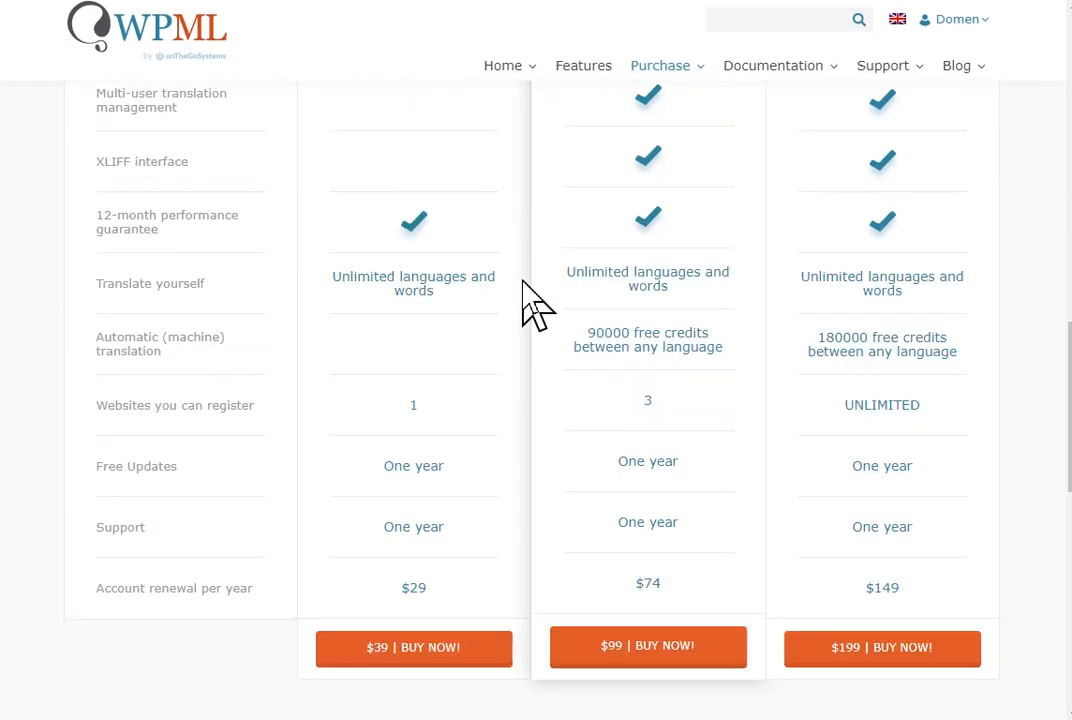
scroll(526, 287, "up", 12)
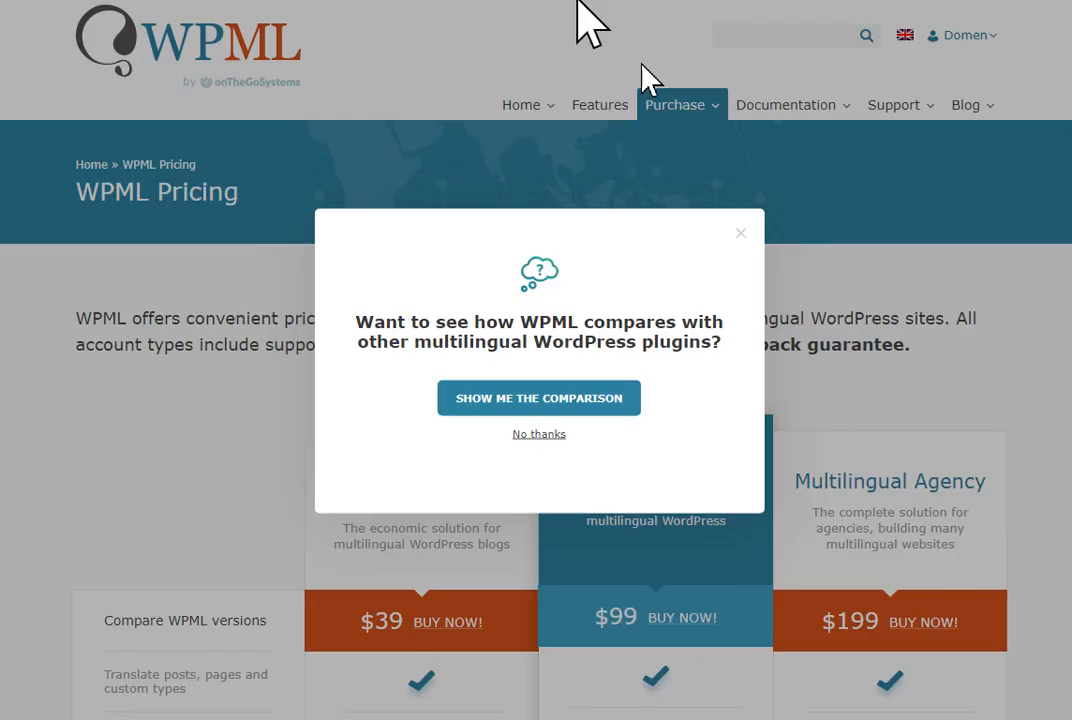
left_click(740, 233)
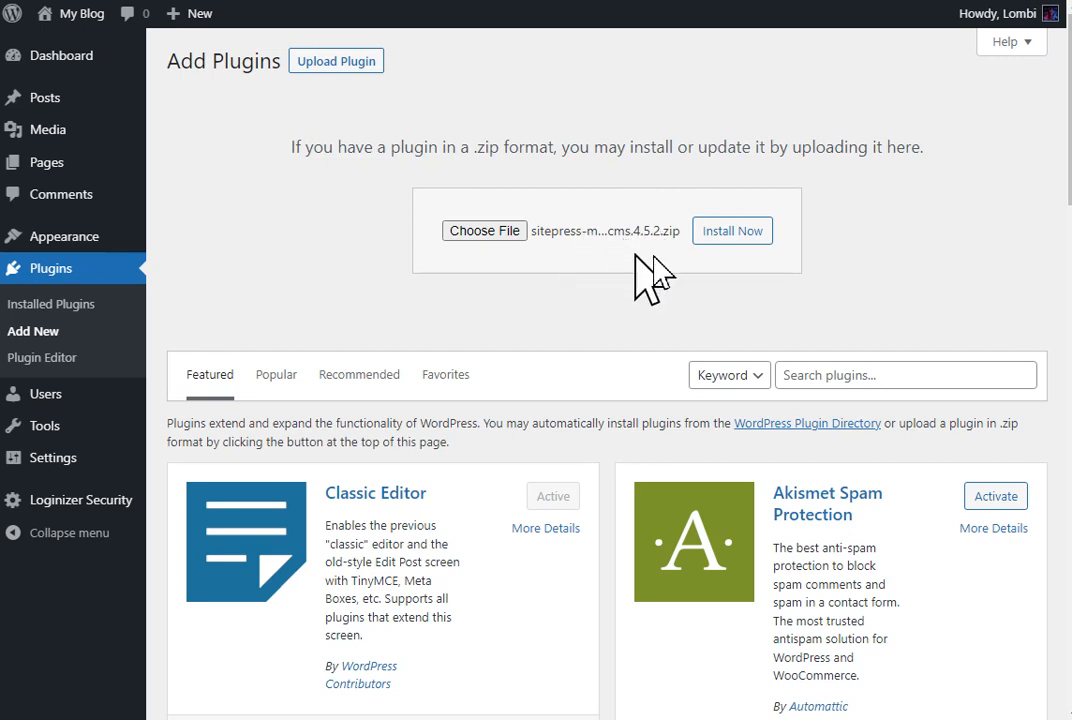
Step: Install the uploaded sitepress-multilingual-cms.4.5.2.zip plugin and activate it
left_click(710, 238)
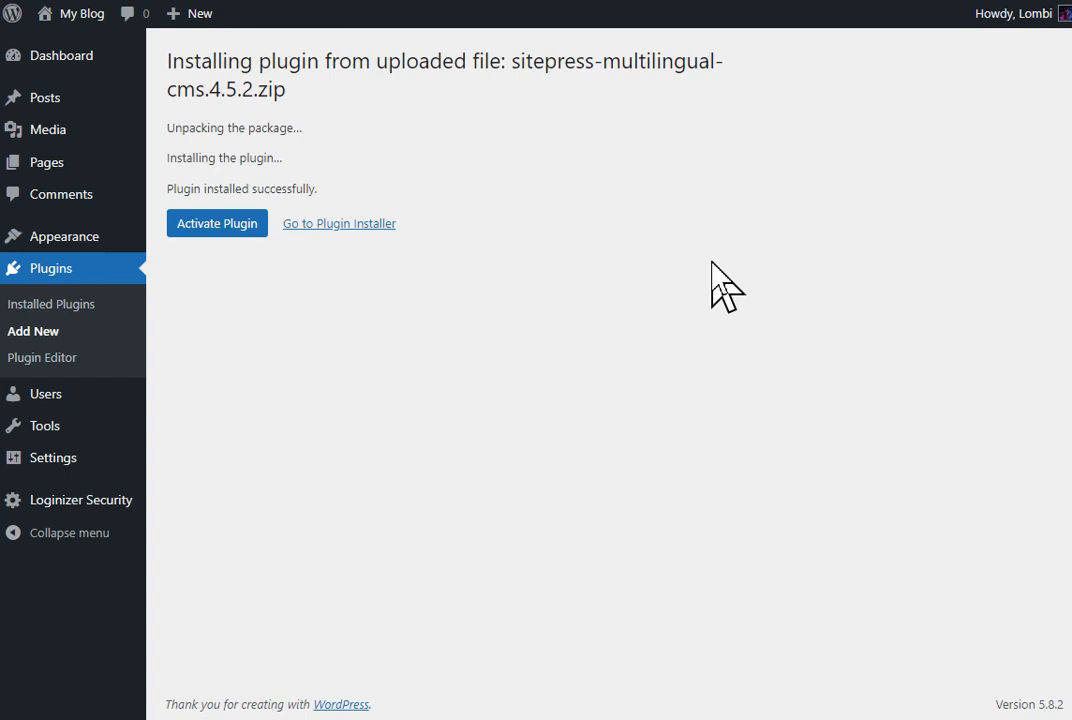
left_click(177, 222)
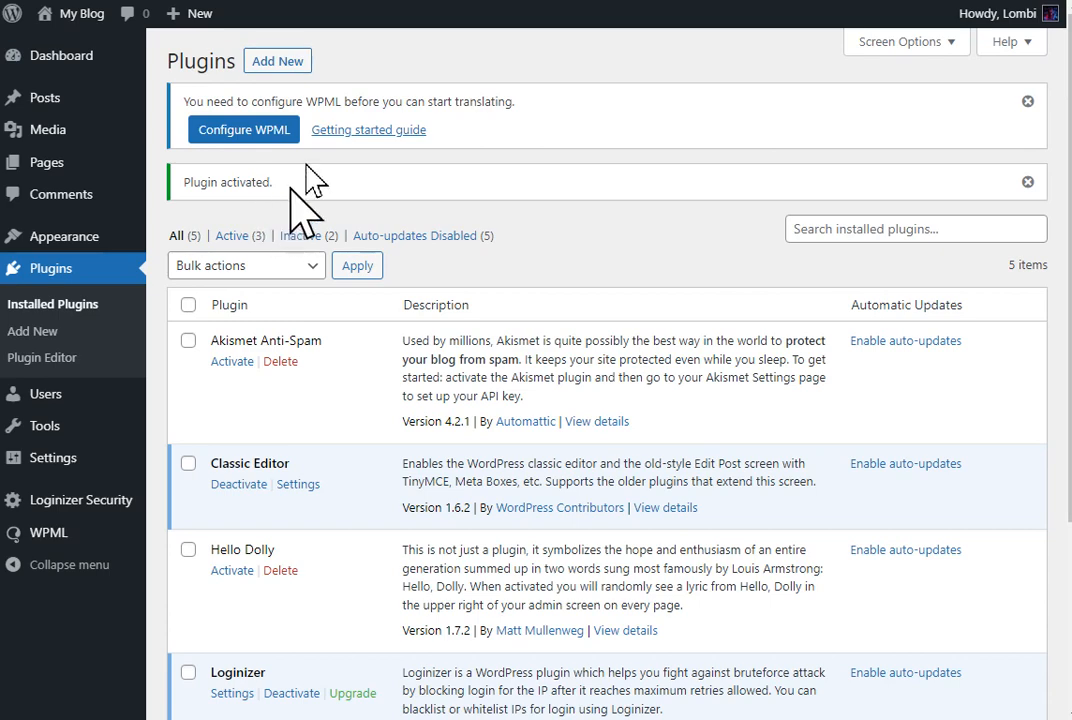
Step: Open the blog's public front page in a new tab and look through it down to the footer
right_click(86, 14)
left_click(110, 50)
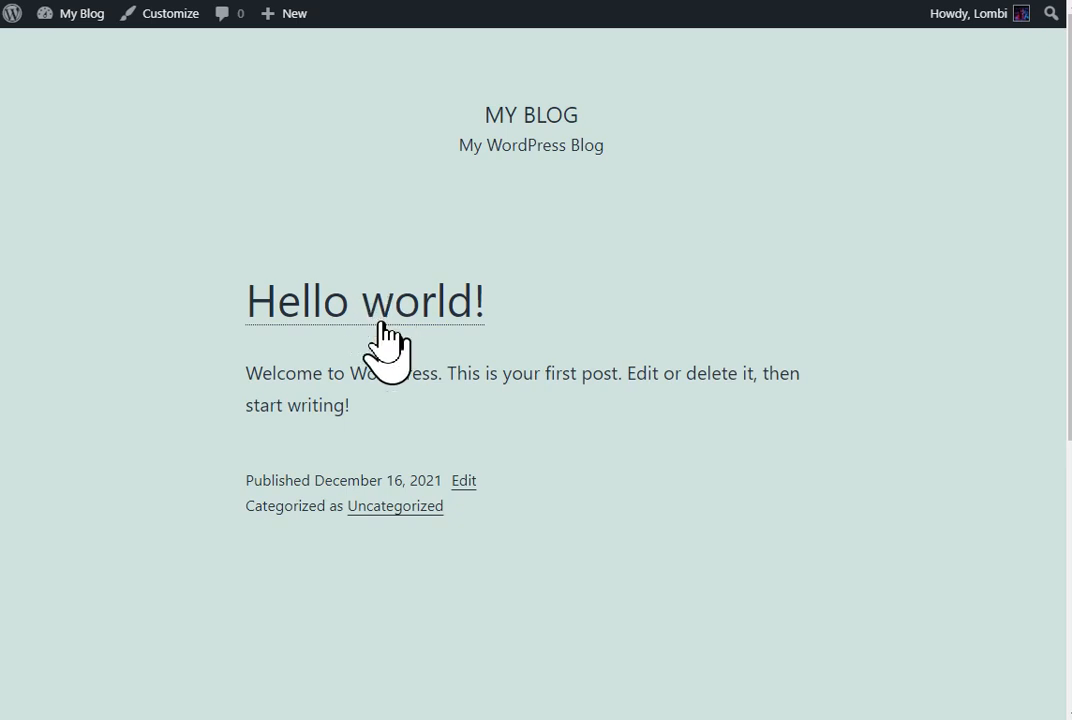
scroll(519, 311, "down", 5)
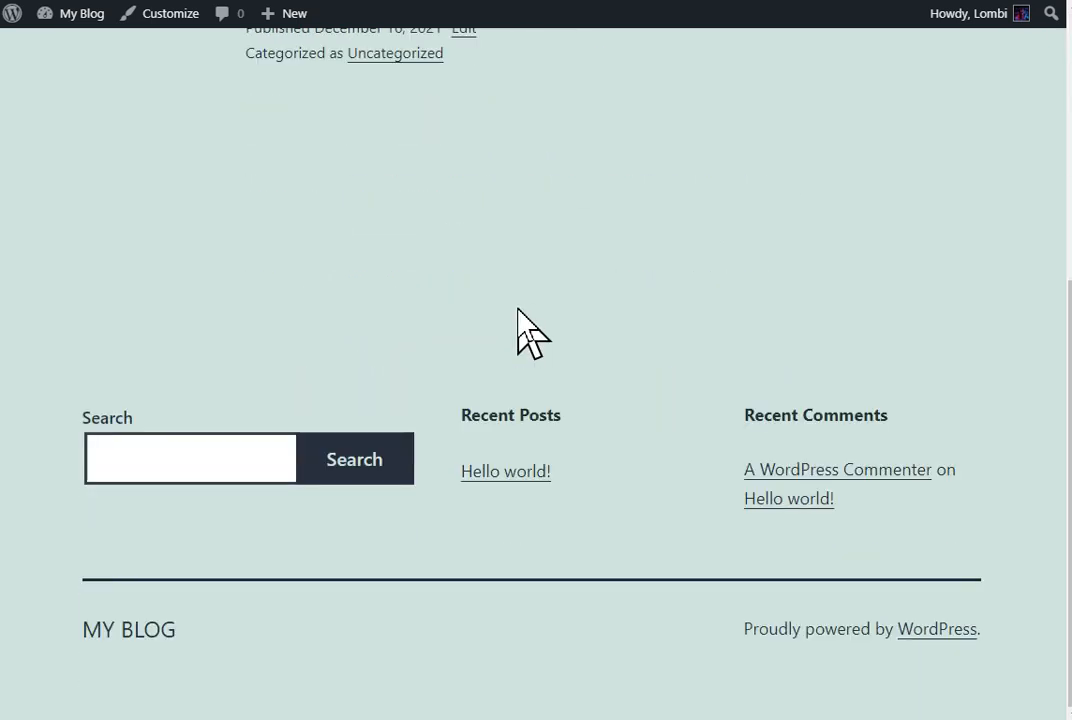
scroll(519, 311, "up", 5)
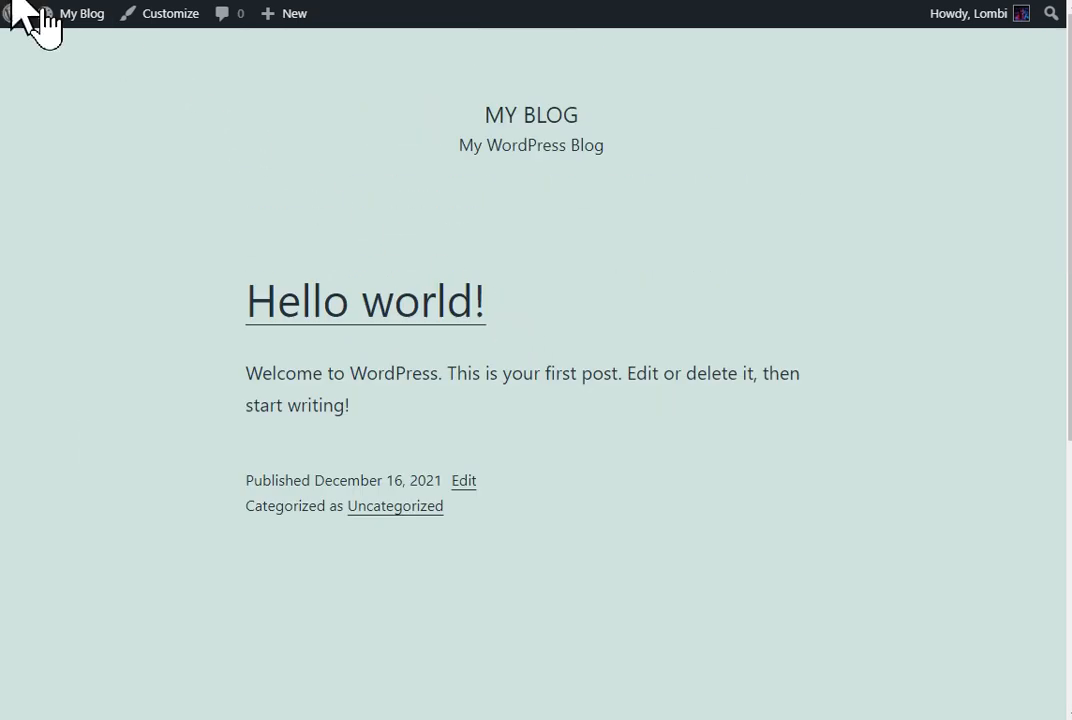
Step: Return to the site dashboard, open the Privacy Policy page for editing and review its suggested text
mouse_move(88, 16)
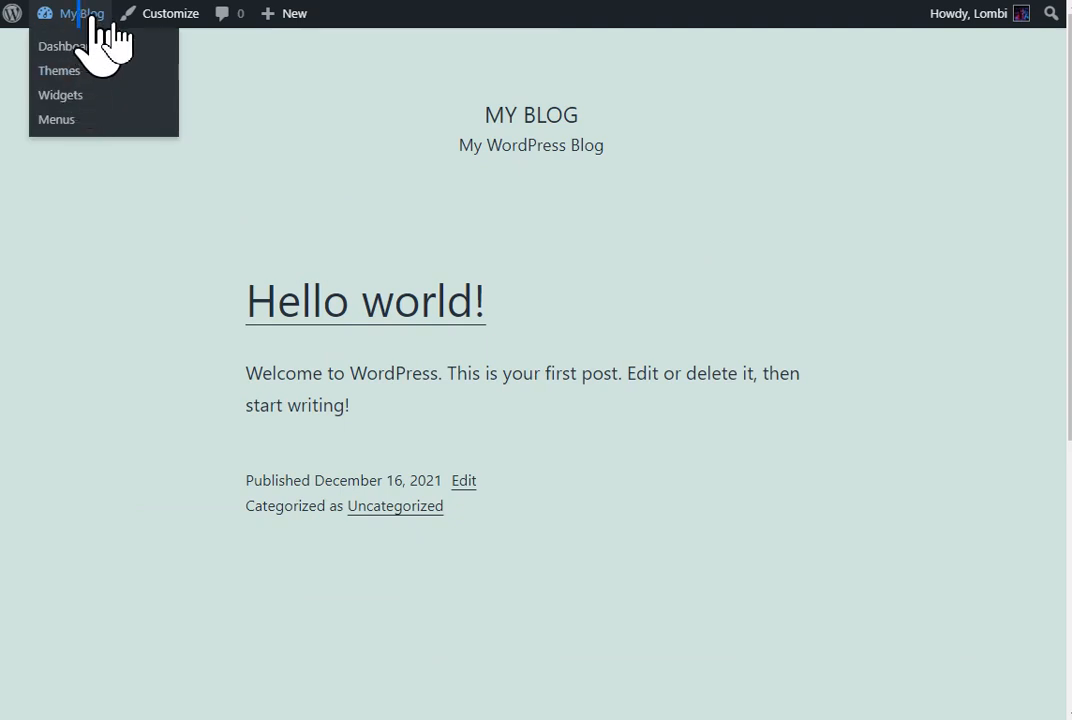
left_click(97, 16)
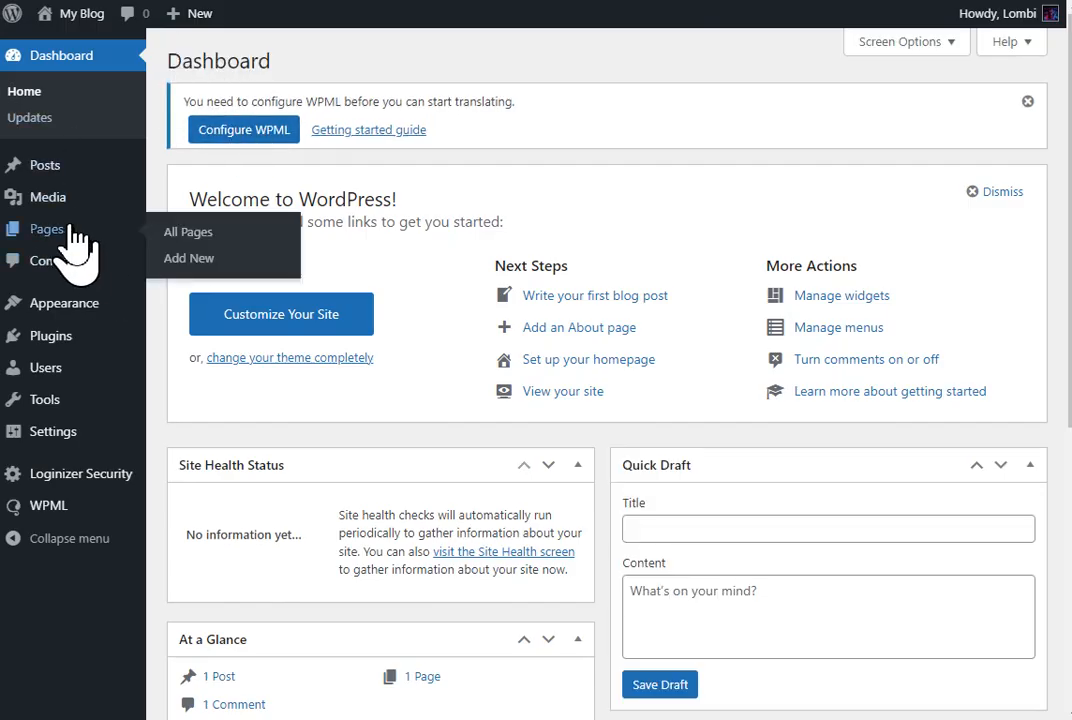
left_click(72, 232)
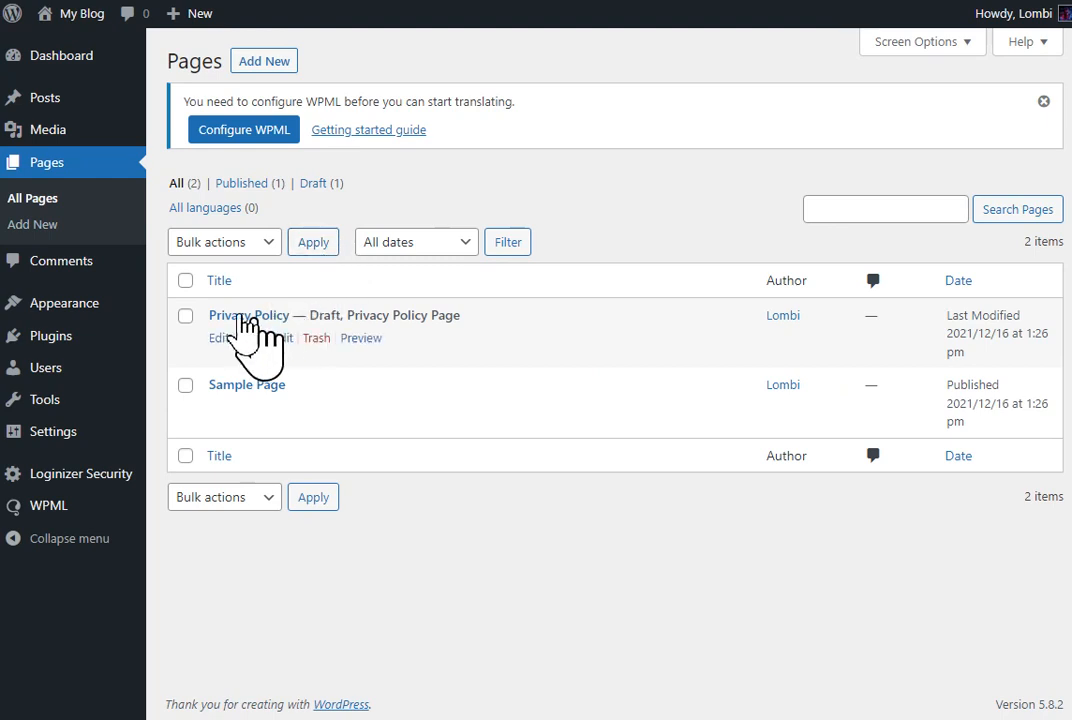
left_click(220, 339)
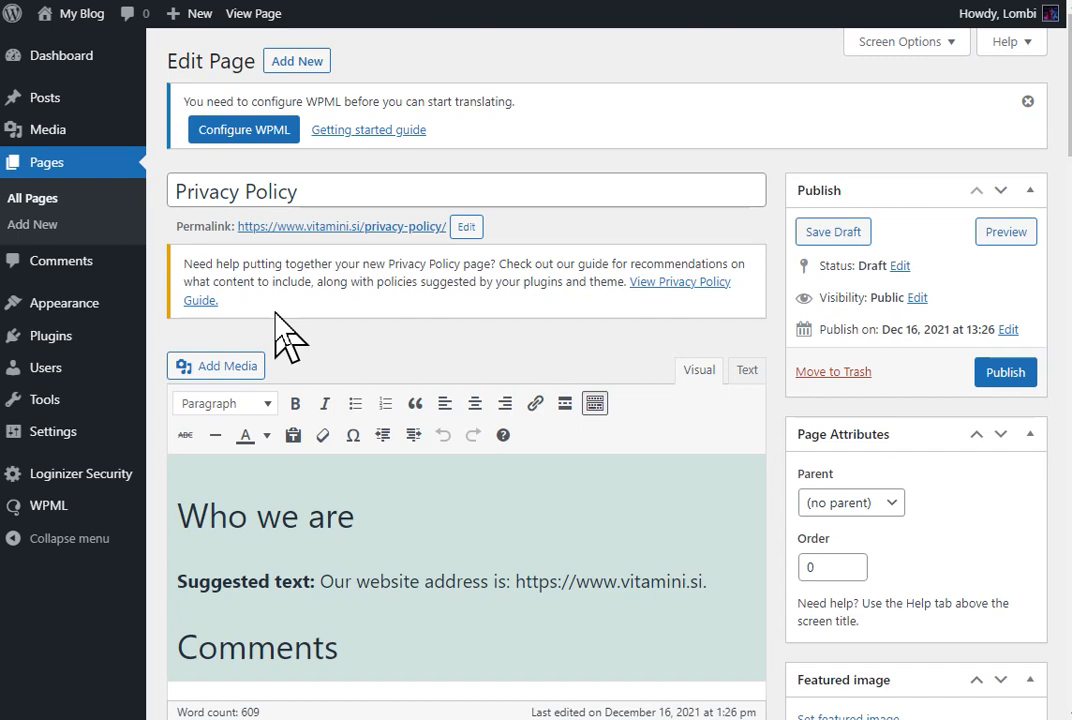
scroll(285, 335, "down", 4)
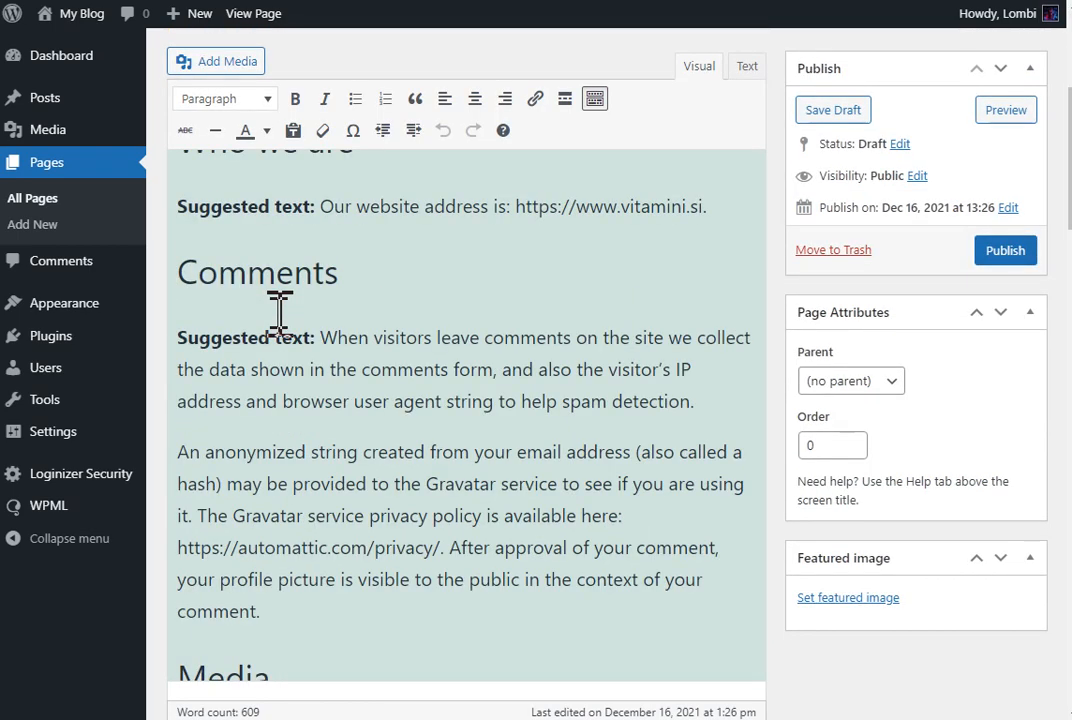
scroll(279, 315, "down", 13)
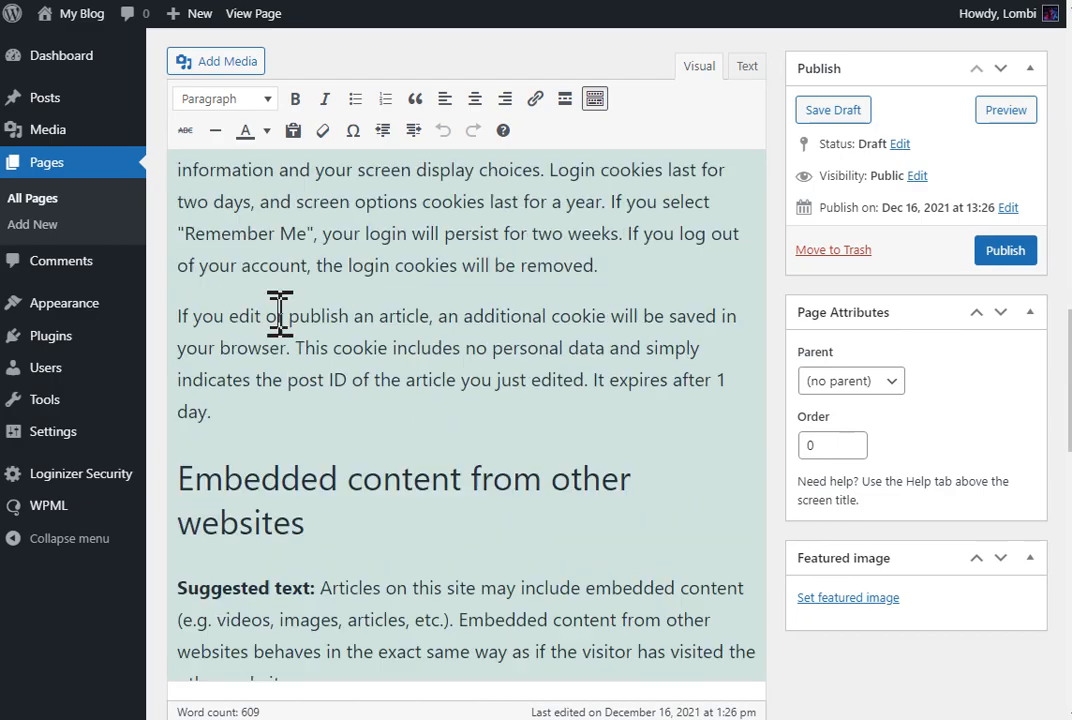
scroll(279, 315, "down", 7)
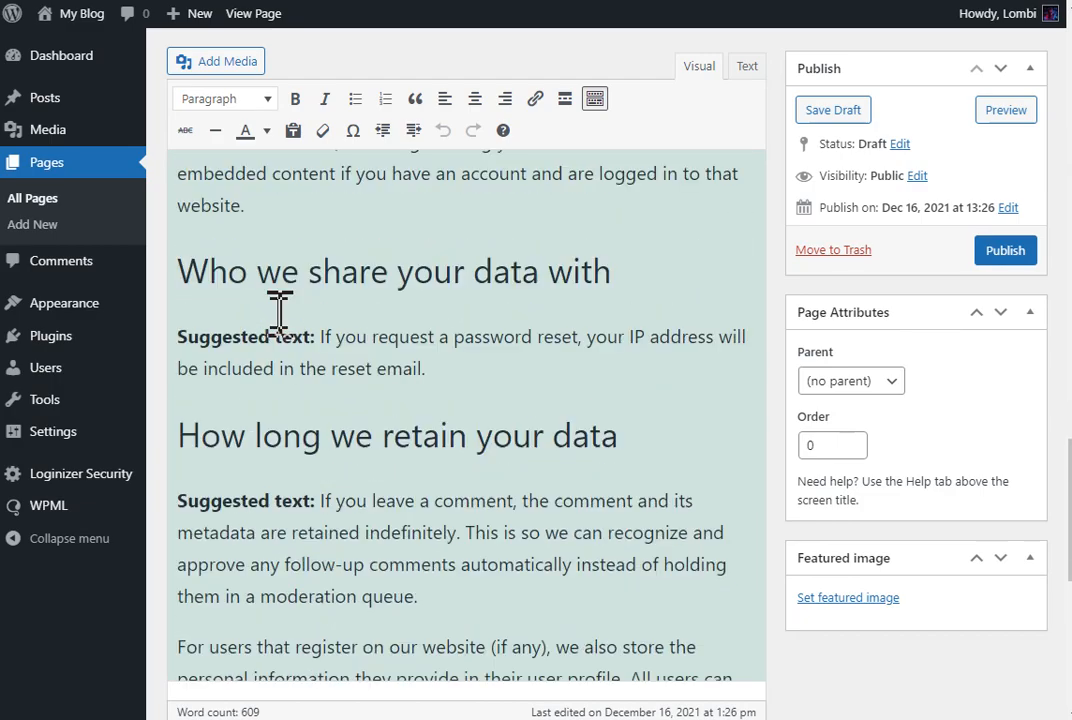
scroll(279, 315, "up", 20)
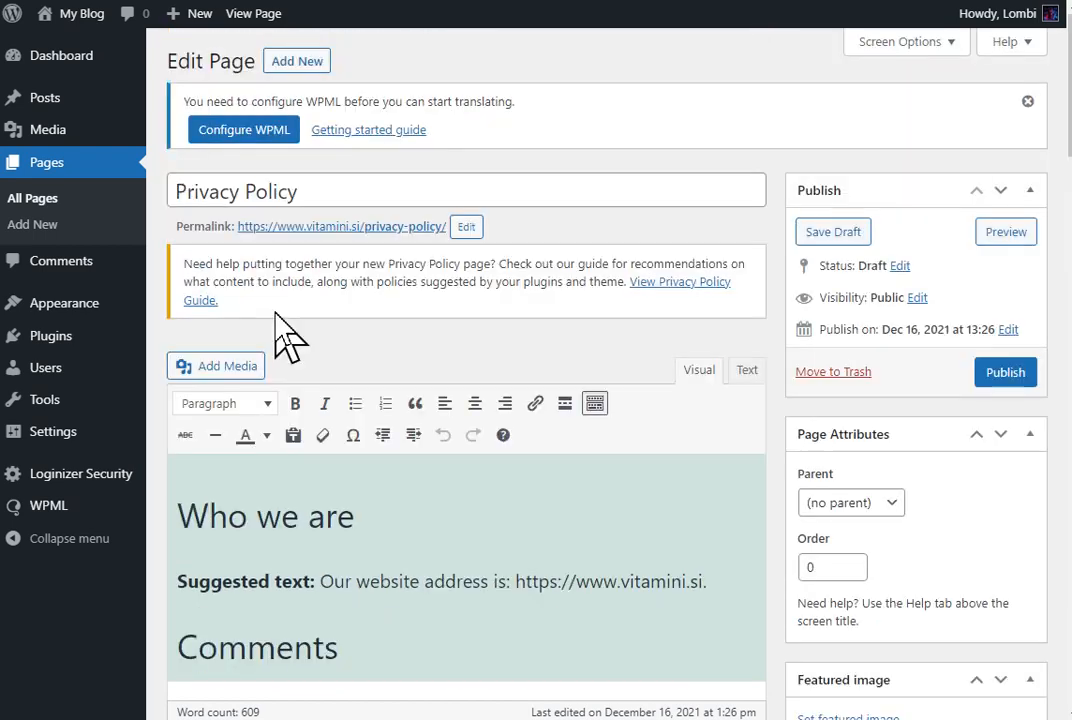
Step: Start configuring WPML and add Slovenian as the translation language, keeping English as the default language
left_click(240, 137)
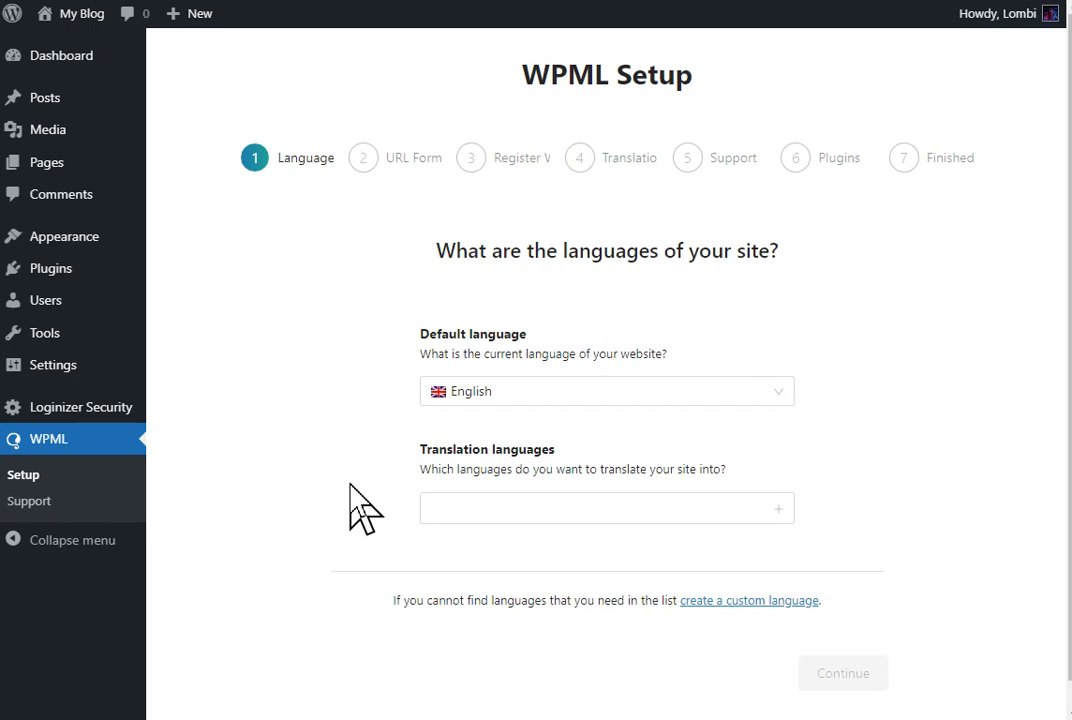
left_click(486, 500)
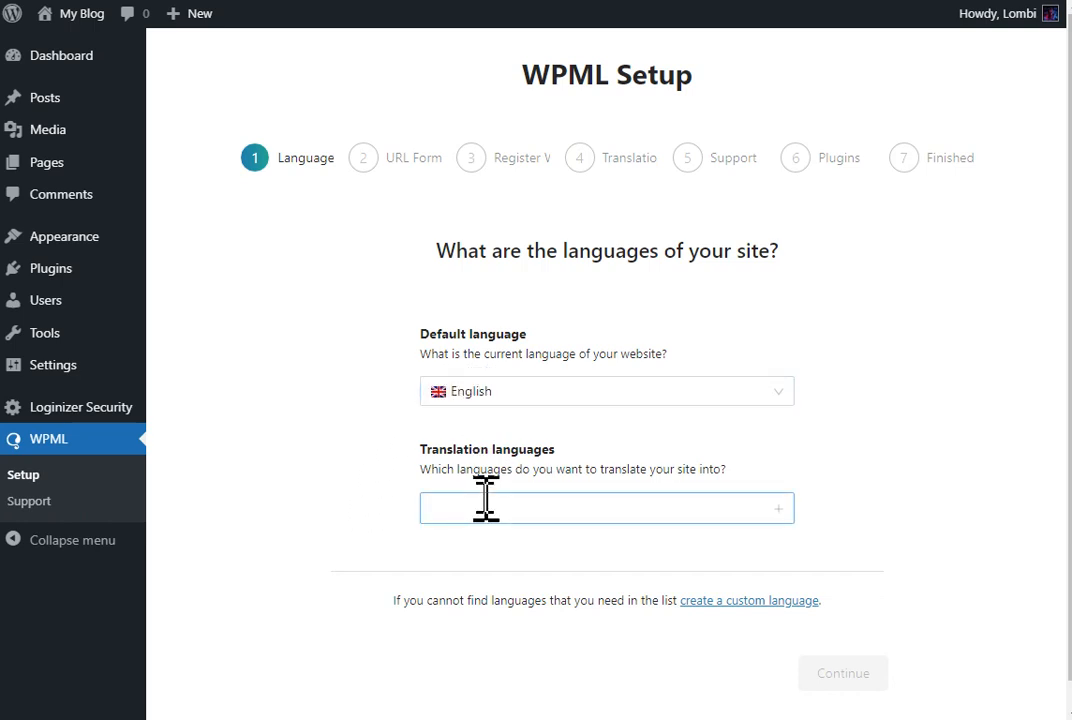
type("slovens")
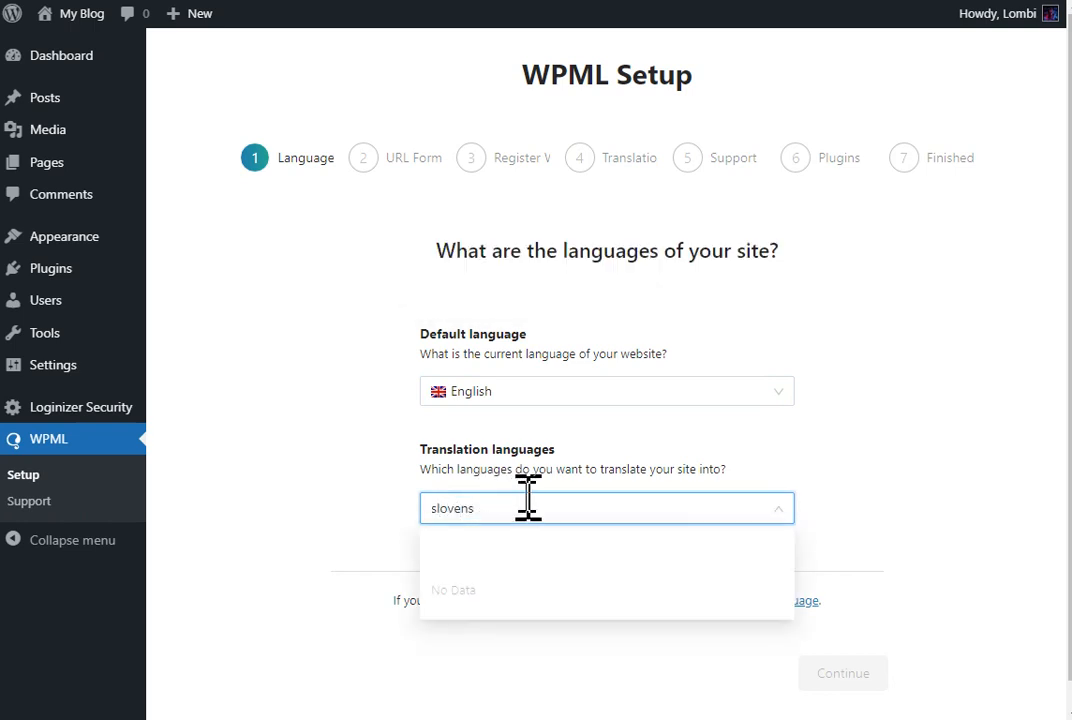
key("BackSpace")
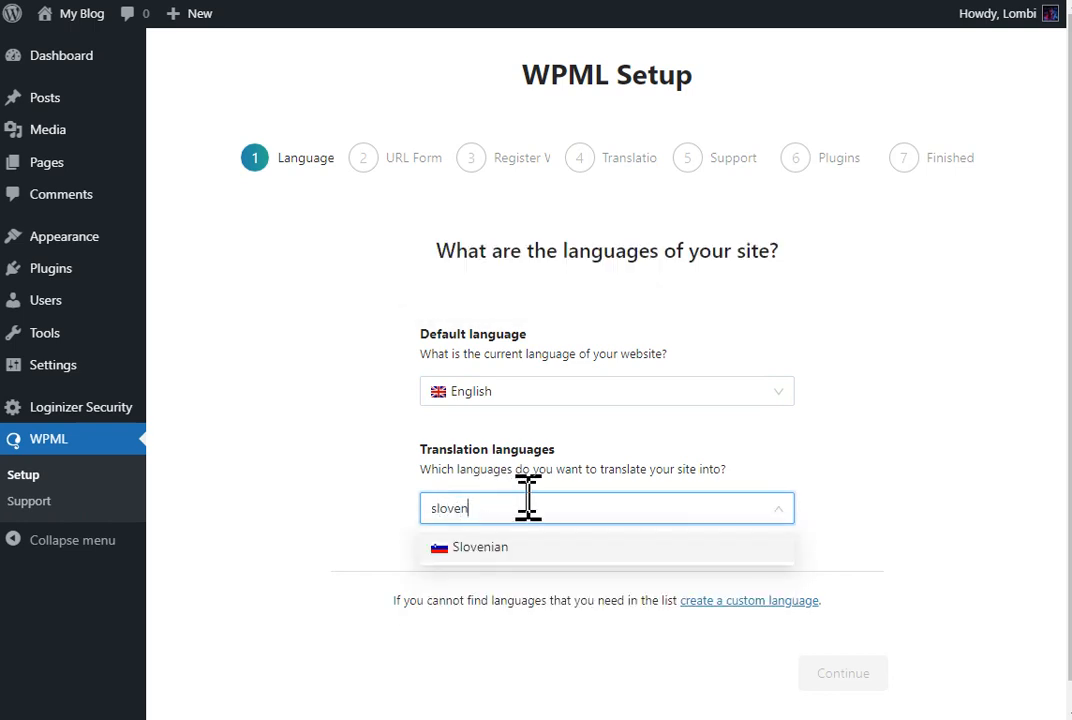
left_click(494, 548)
left_click(372, 565)
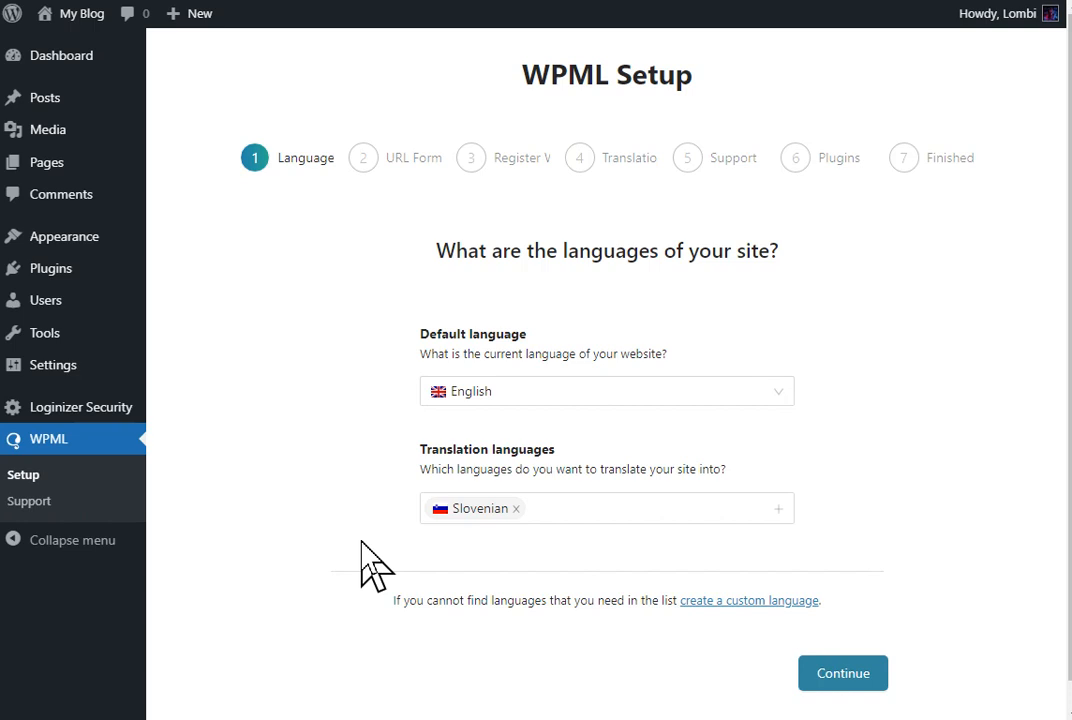
left_click(846, 674)
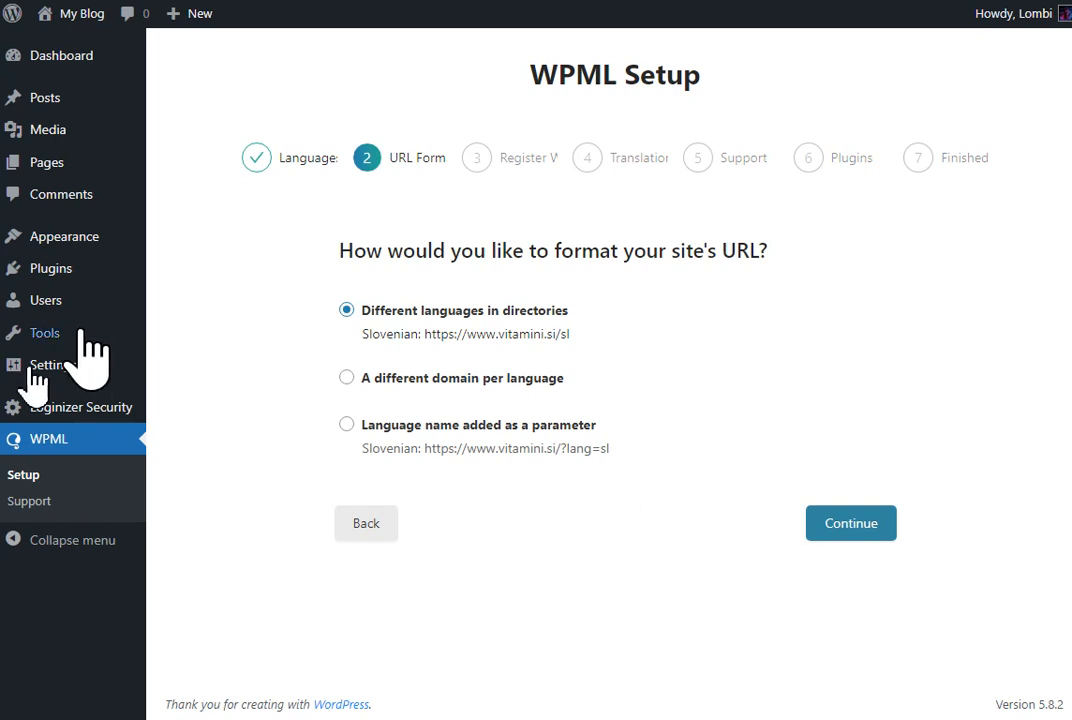
Step: Open the permalink settings in a new tab and choose the Post name URL structure
mouse_move(44, 364)
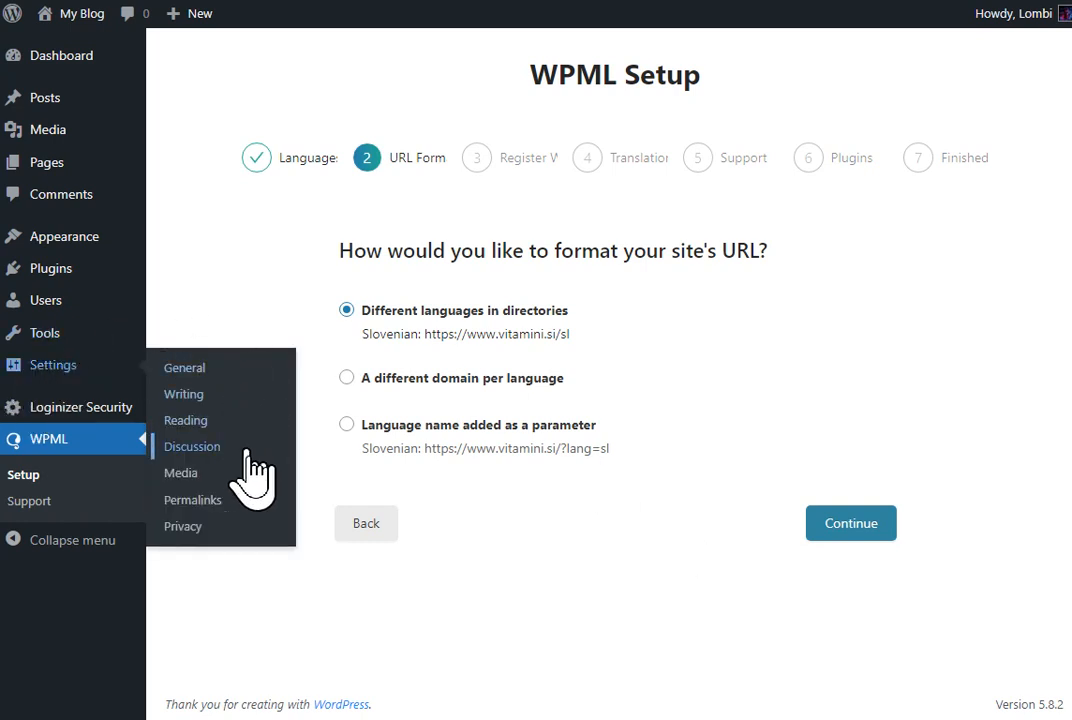
right_click(236, 498)
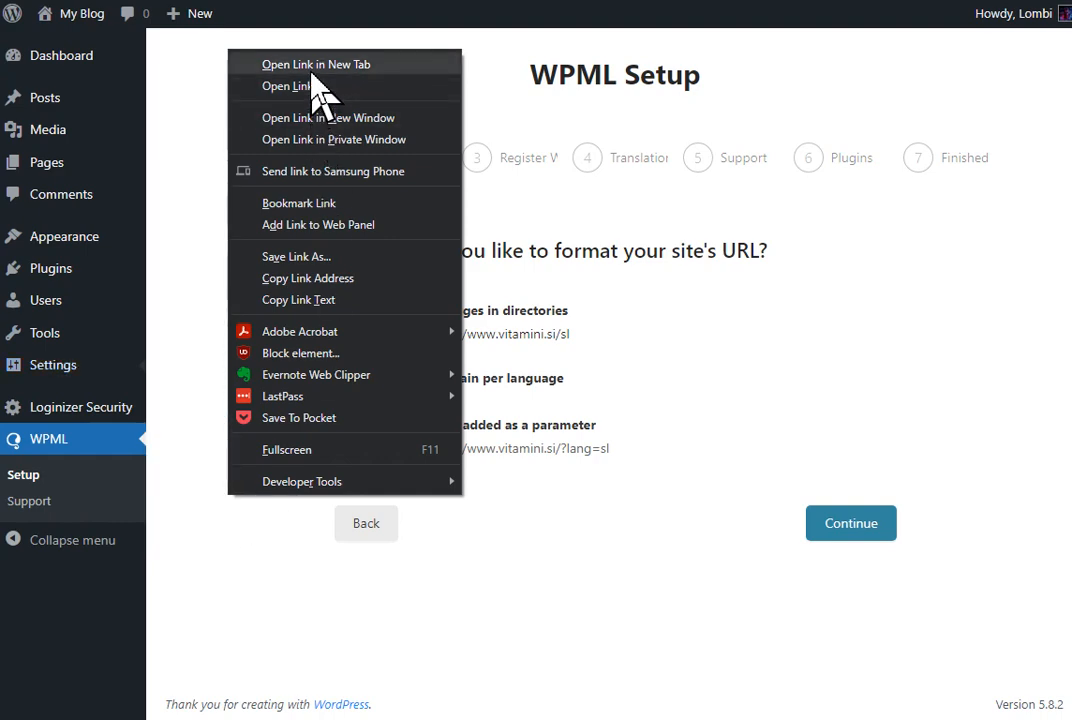
left_click(306, 65)
left_click(615, 3)
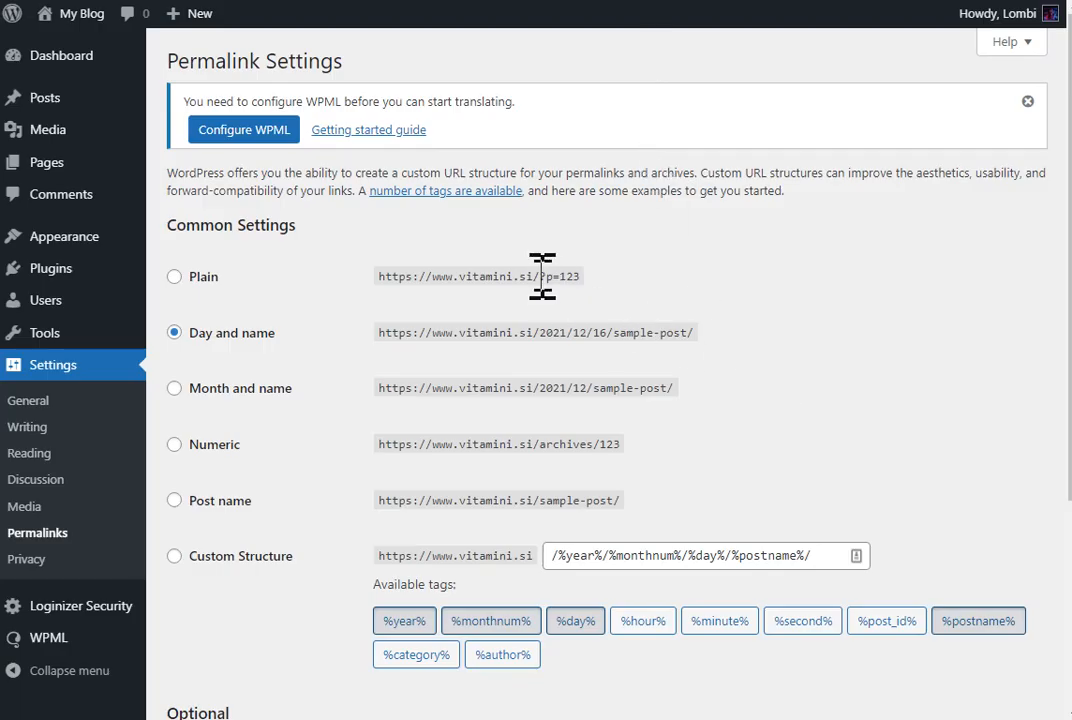
left_click_drag(541, 278, 581, 280)
left_click(612, 293)
left_click_drag(710, 555, 555, 555)
key("BackSpace")
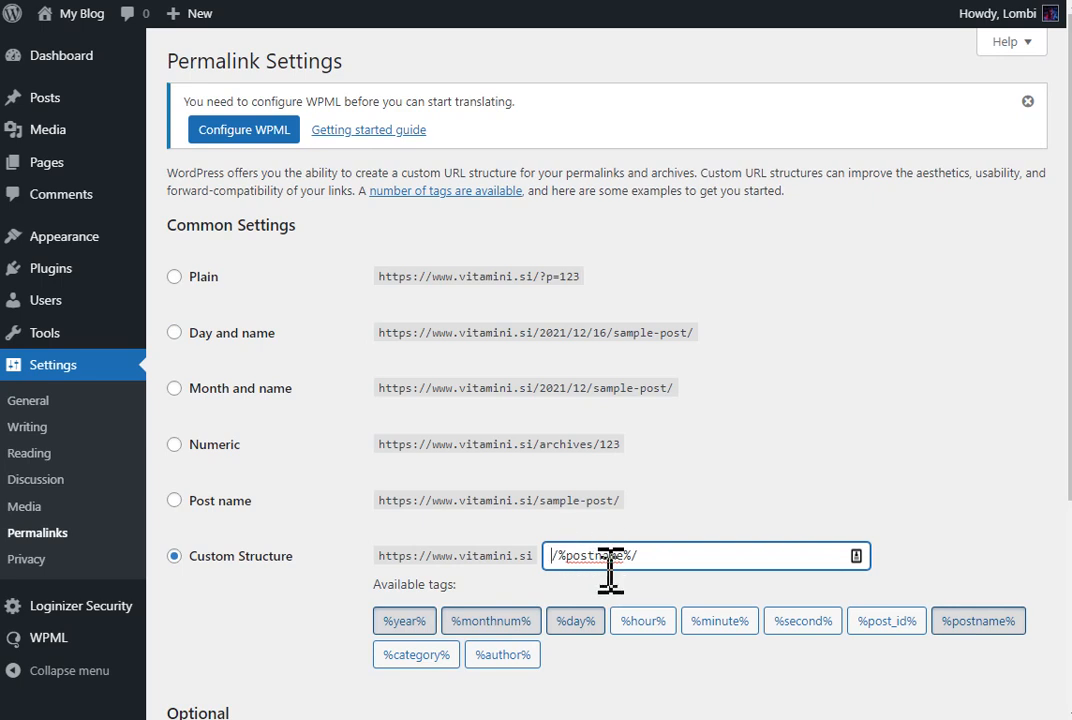
left_click(176, 502)
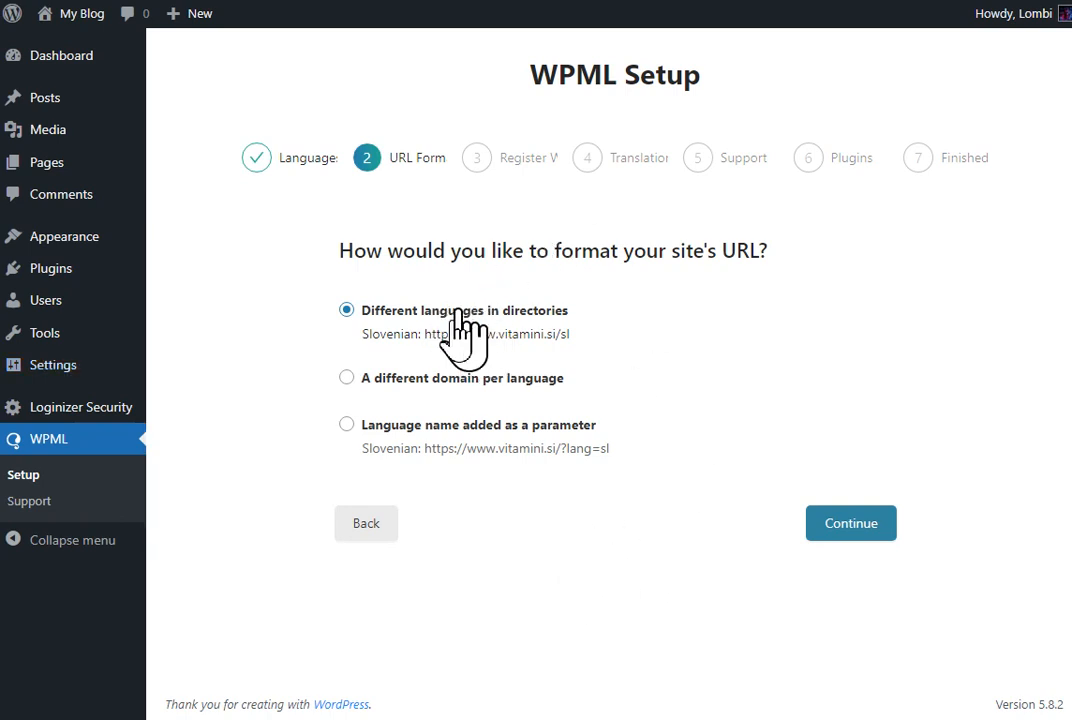
Step: Accept different languages in directories as the WPML URL format and copy this site's key from the WPML account
left_click(821, 518)
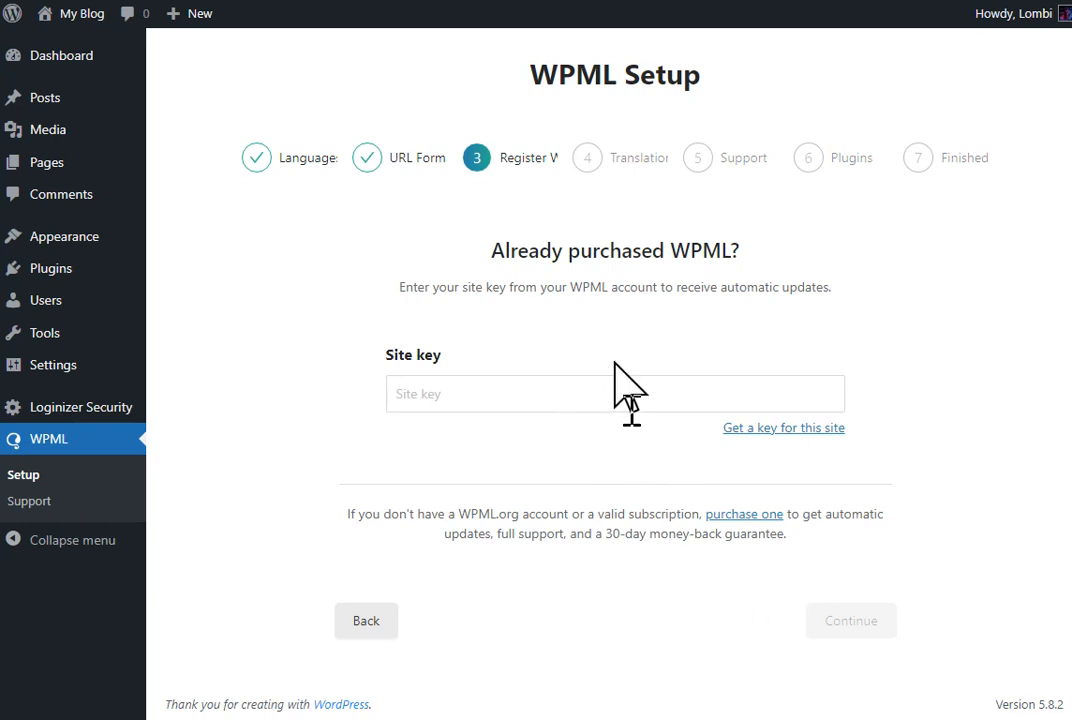
right_click(758, 428)
left_click(842, 14)
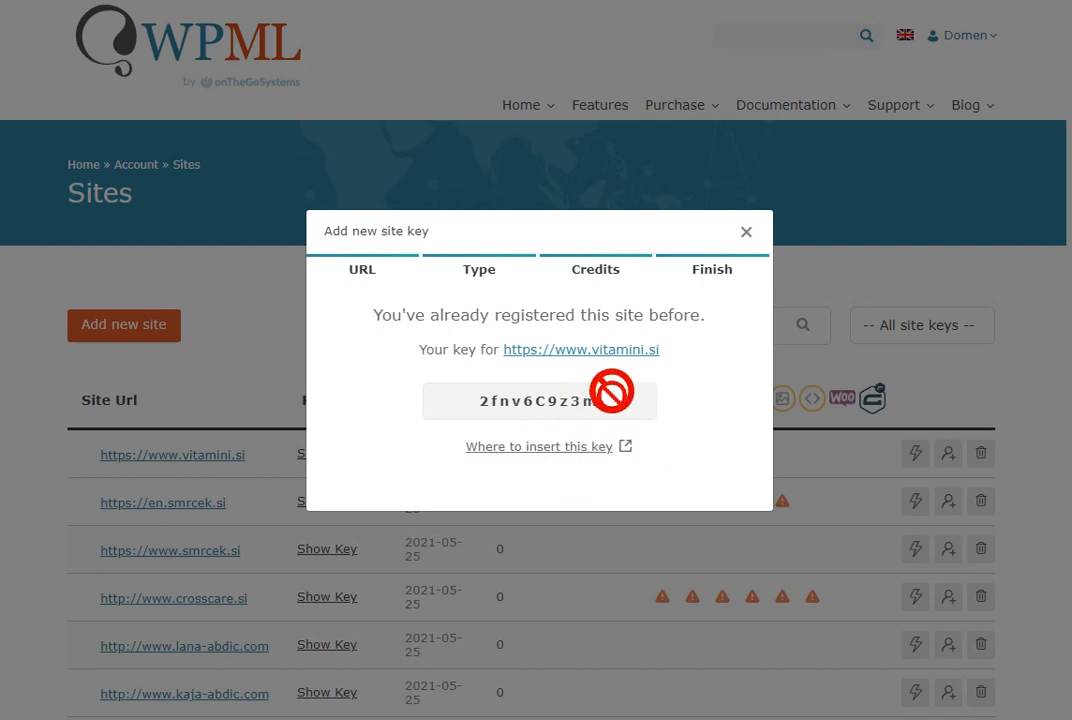
double_click(553, 402)
key("ctrl+c")
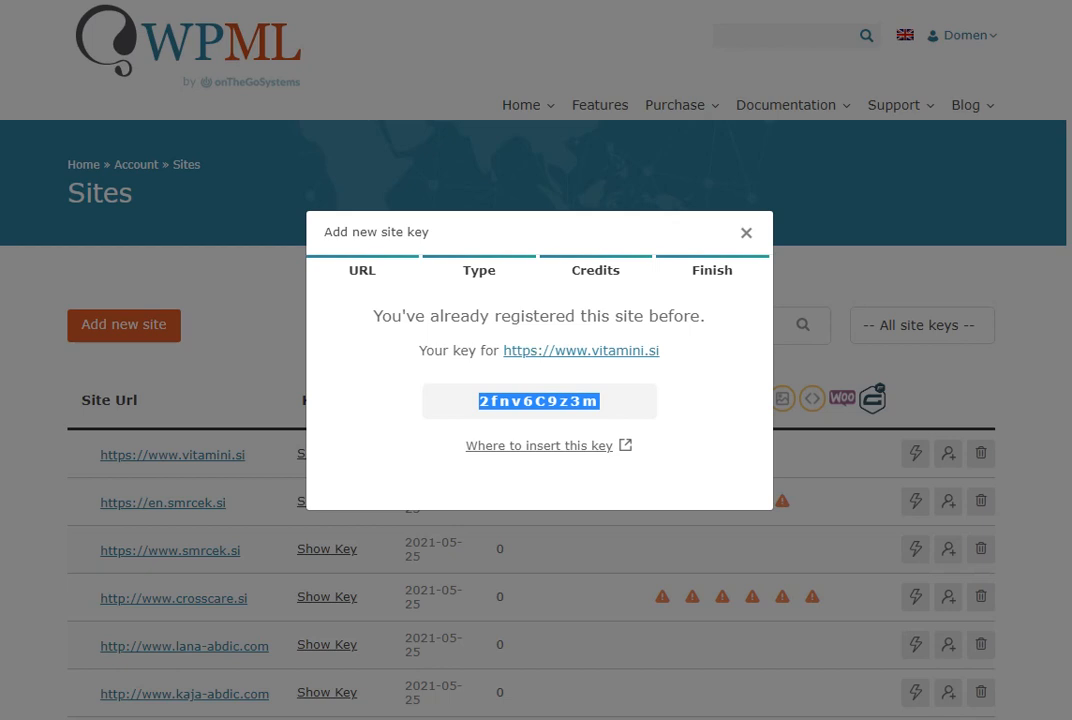
Step: Paste the copied site key into the Site key field of the WPML setup and proceed past registration
left_click(254, 2)
key("ctrl+v")
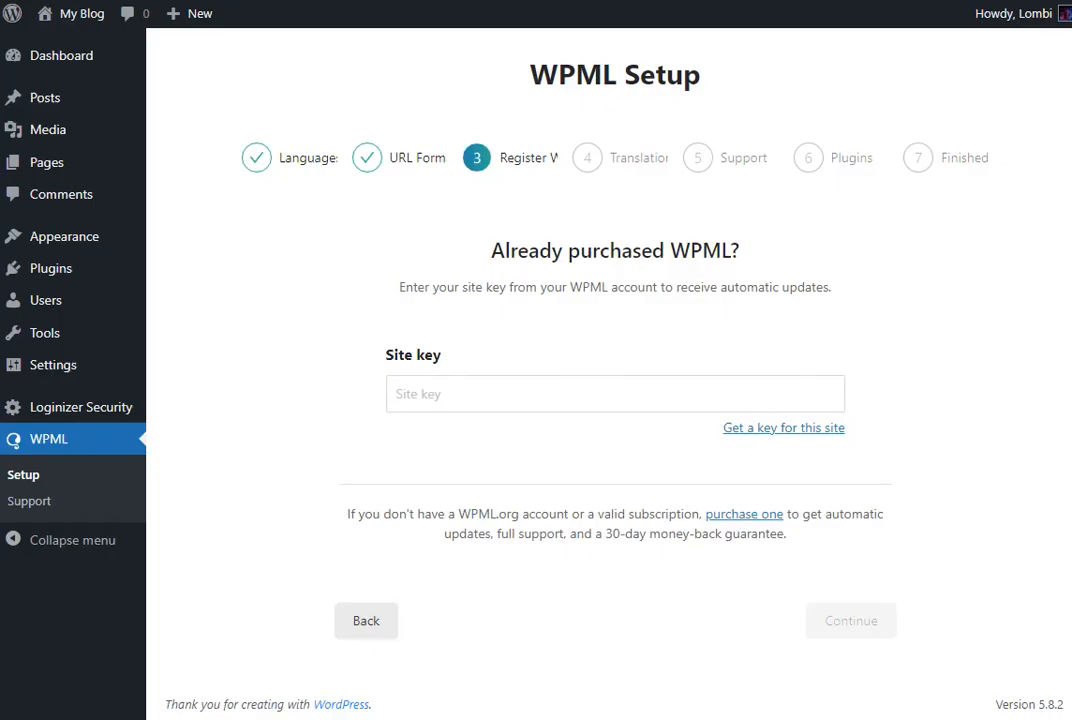
right_click(477, 400)
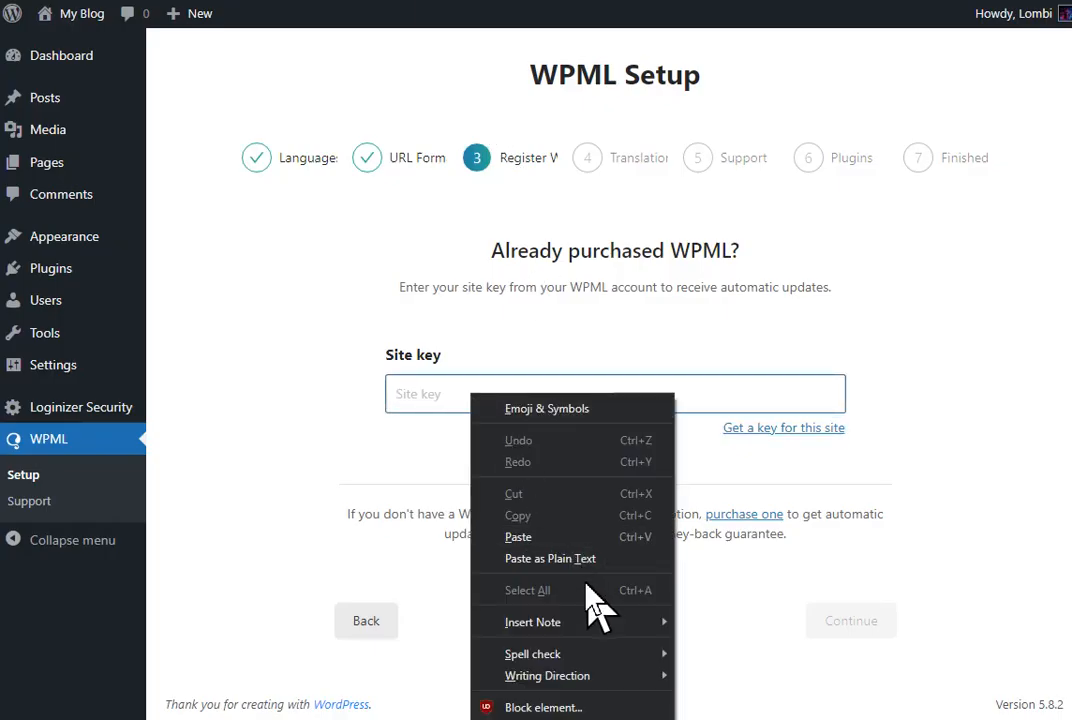
left_click(510, 537)
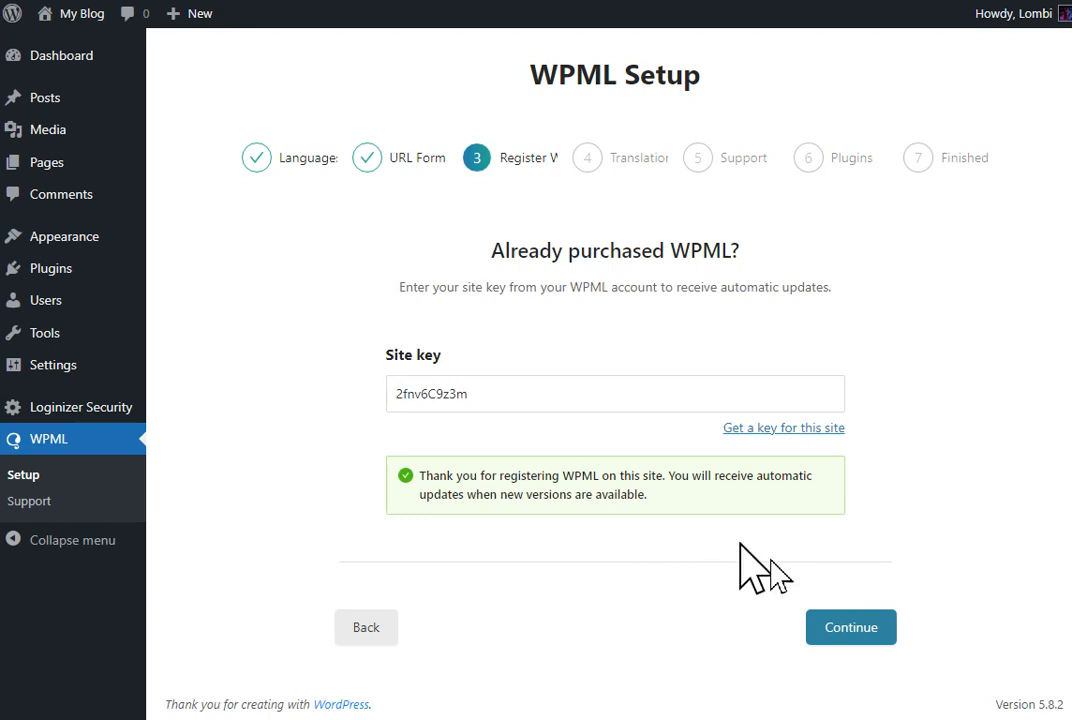
left_click(816, 622)
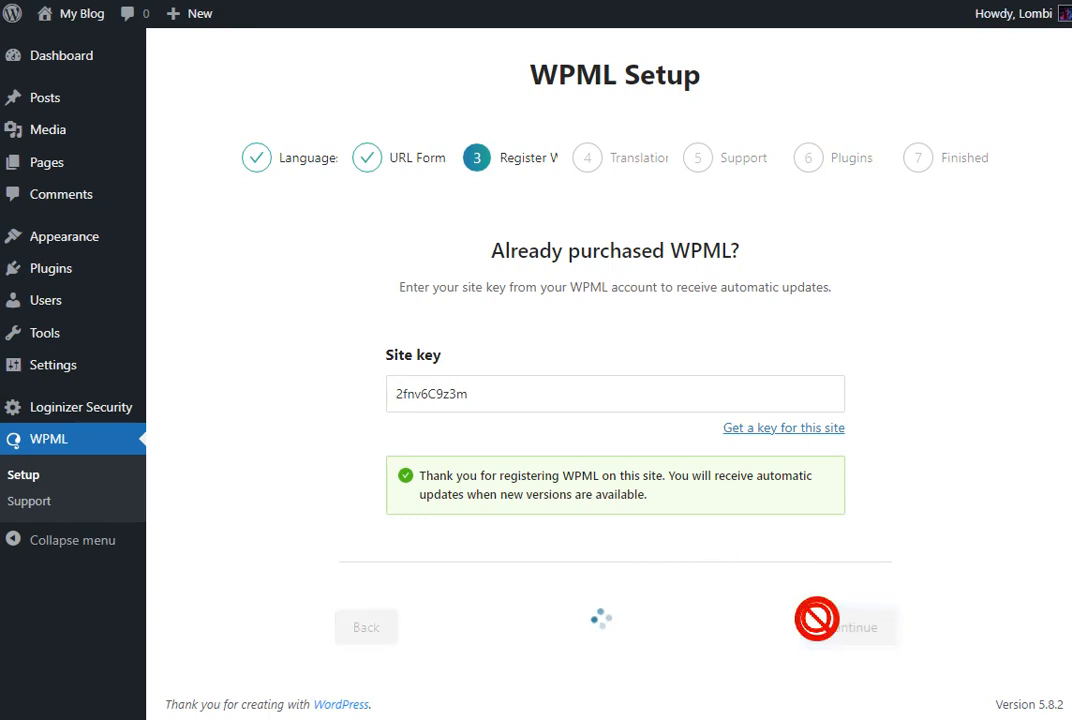
Step: Proceed past the registration stage and choose Translate Some as the way to translate the site
left_click(816, 622)
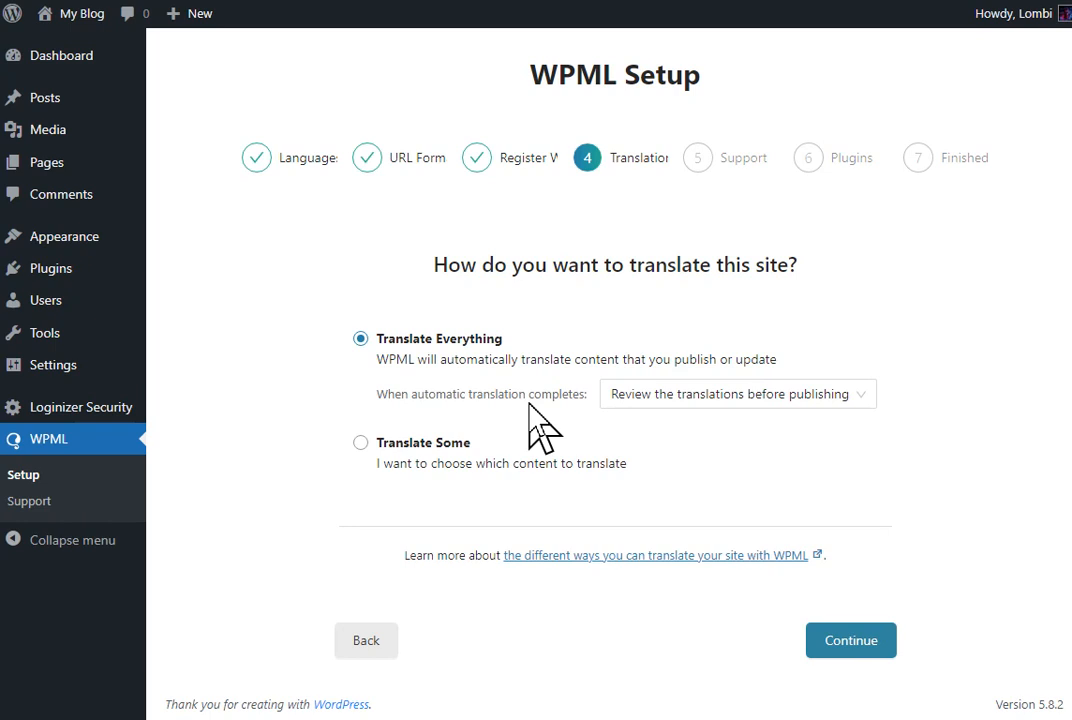
left_click(363, 444)
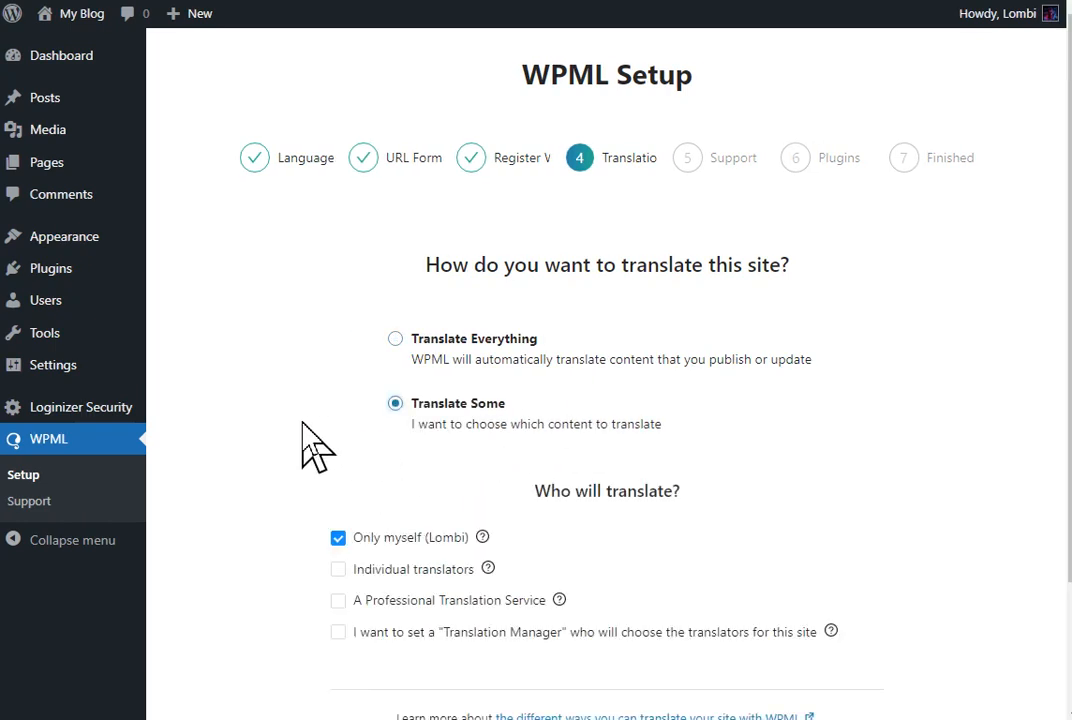
scroll(303, 440, "down", 1)
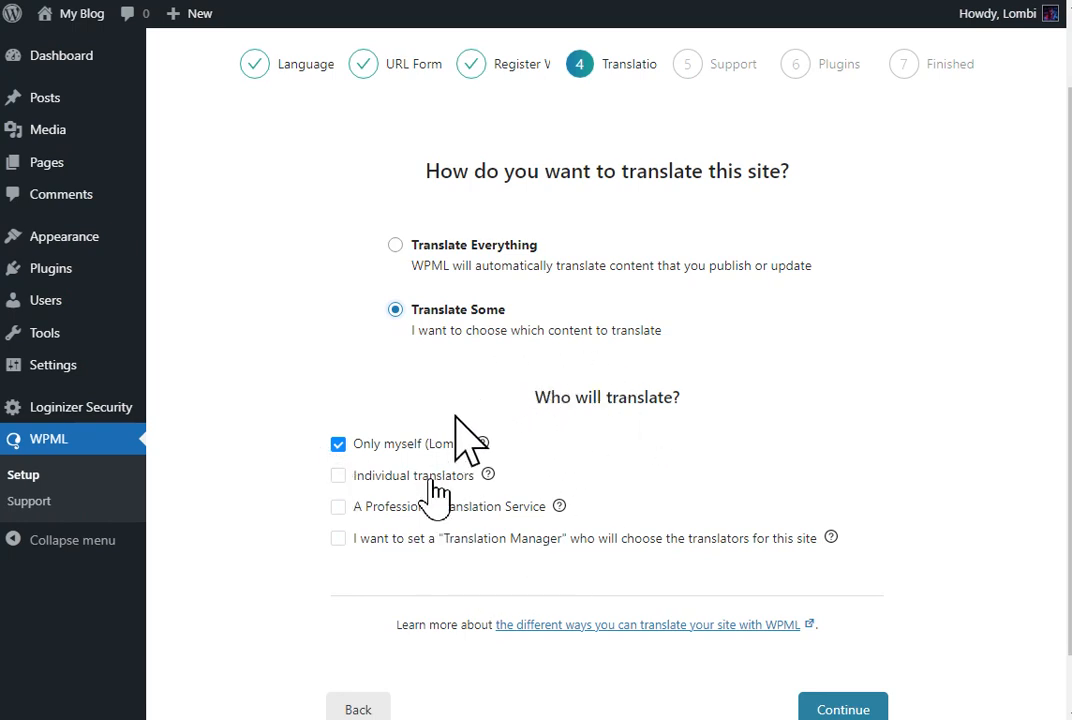
Step: Try the Individual translators option, looking into adding a translator, and return the choice to Only myself
left_click(339, 477)
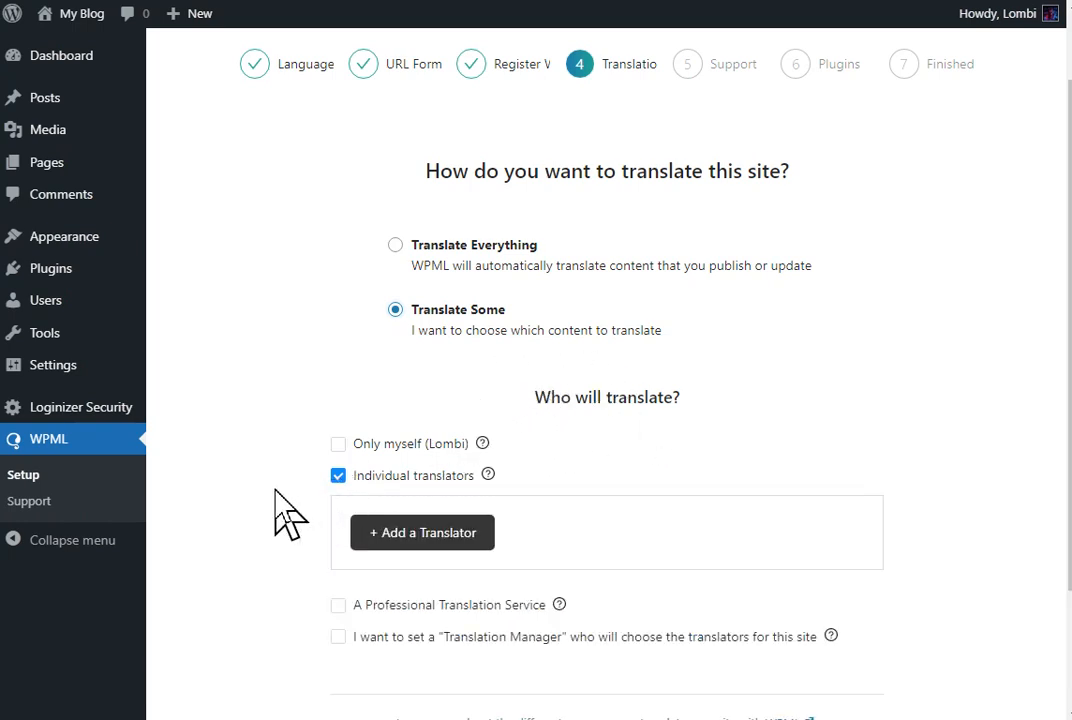
left_click(338, 444)
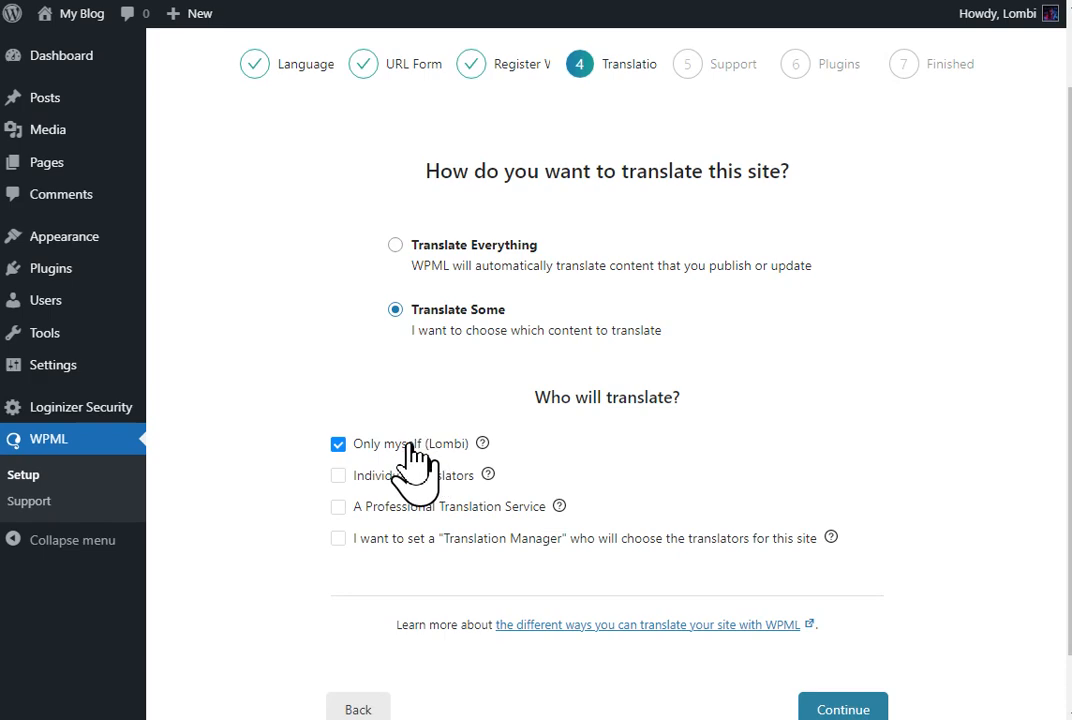
left_click(338, 476)
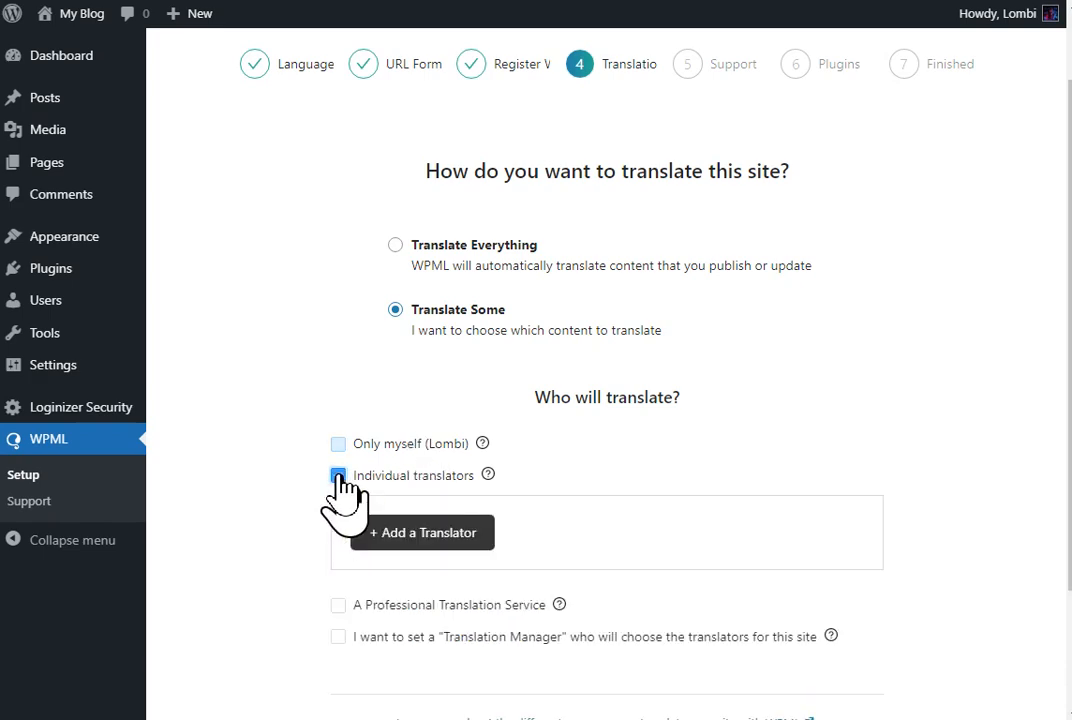
left_click(471, 531)
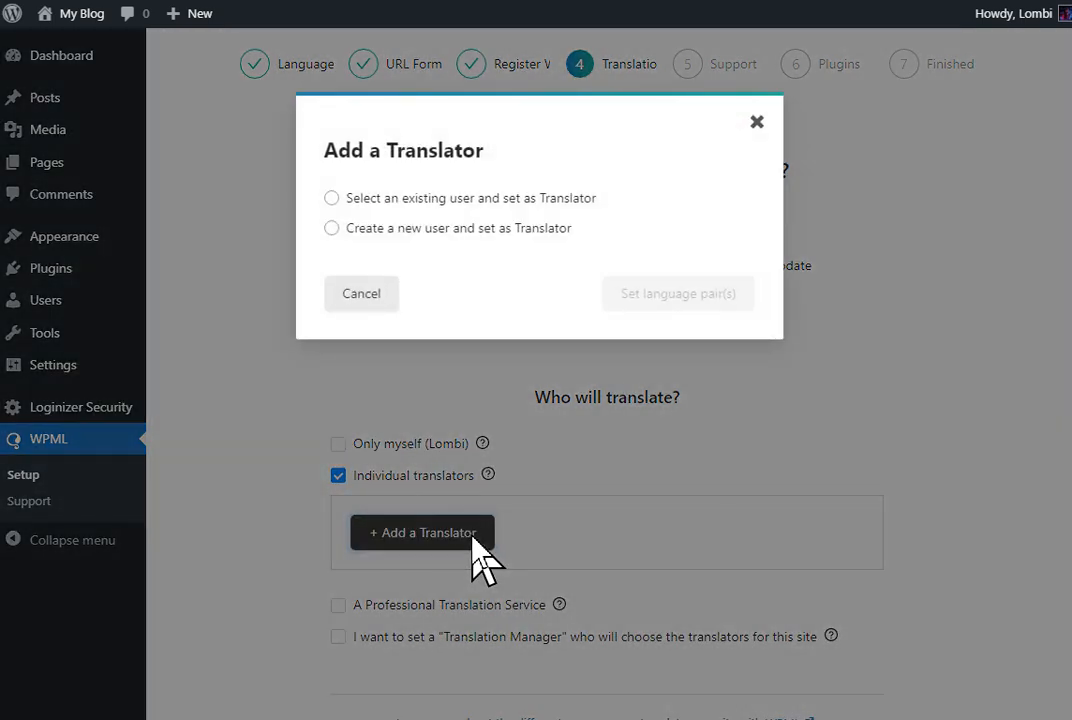
left_click(757, 122)
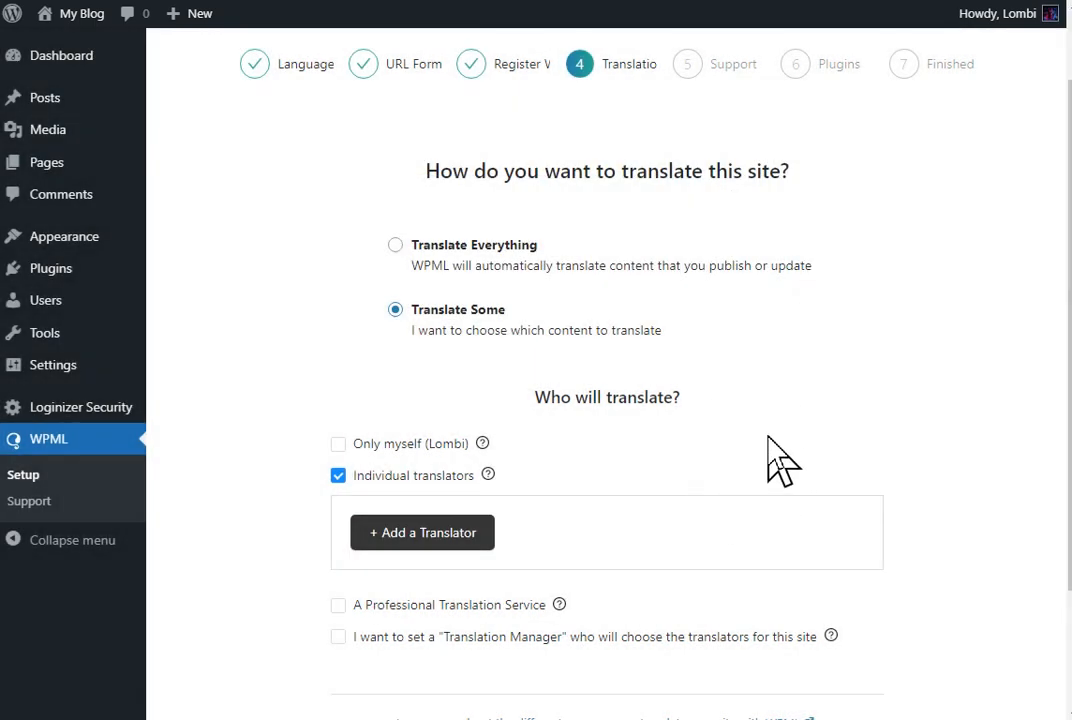
scroll(781, 460, "down", 2)
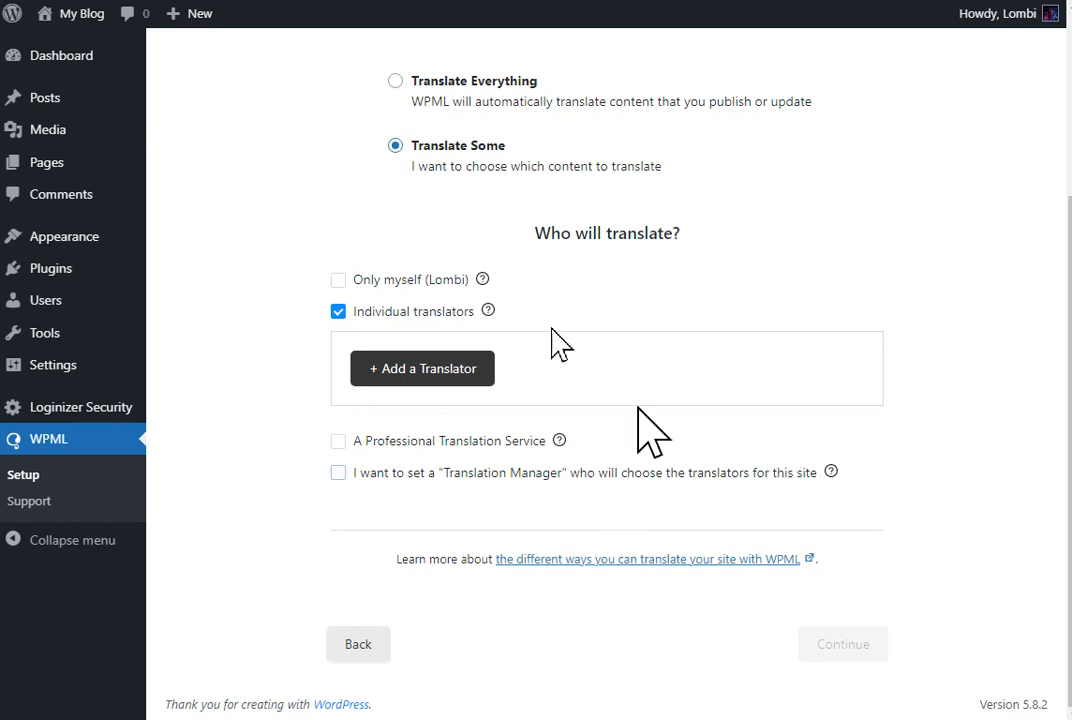
left_click(339, 280)
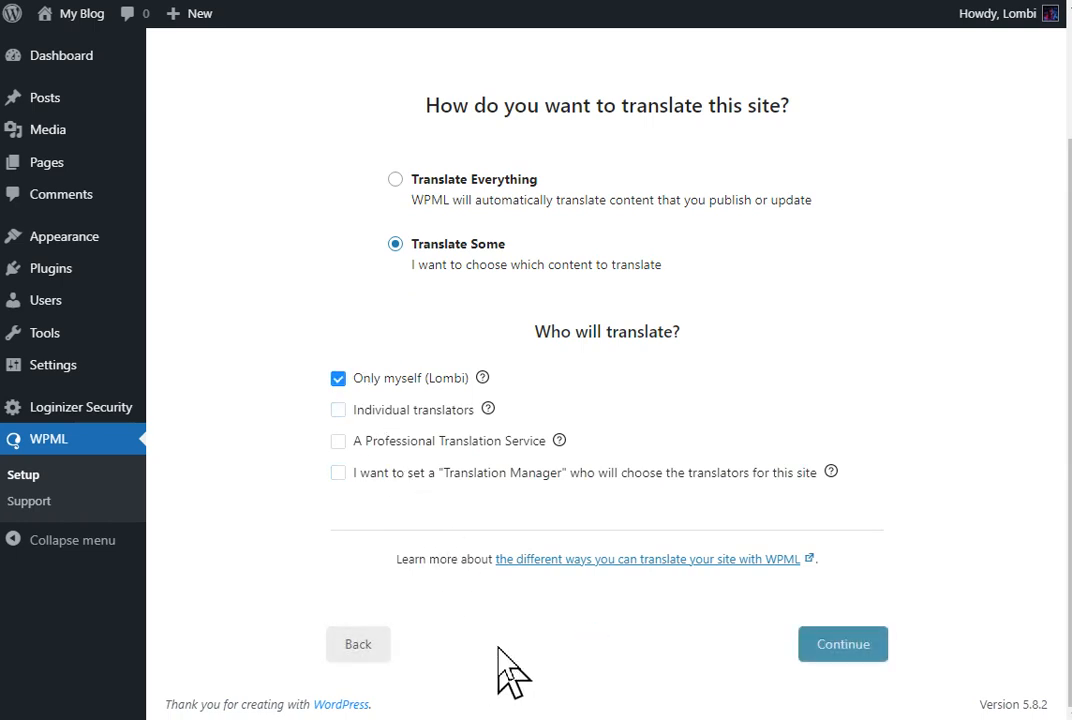
Step: Accept the translation mode and decline sending theme and plugin information, skipping compatibility alerts
left_click(815, 648)
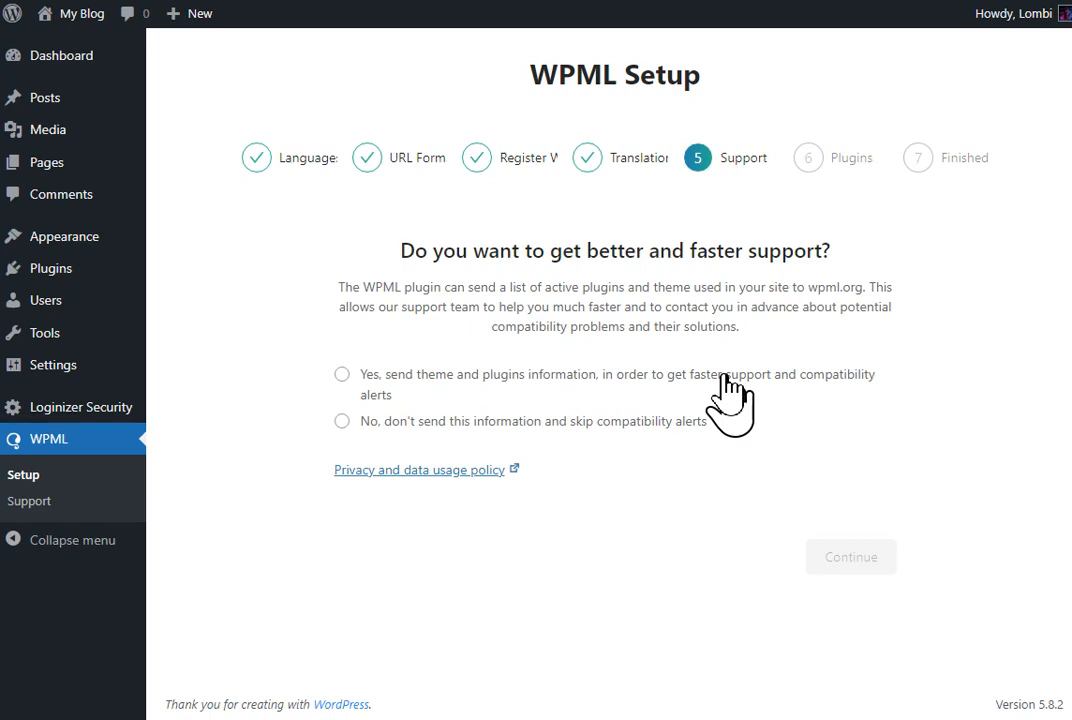
left_click(571, 423)
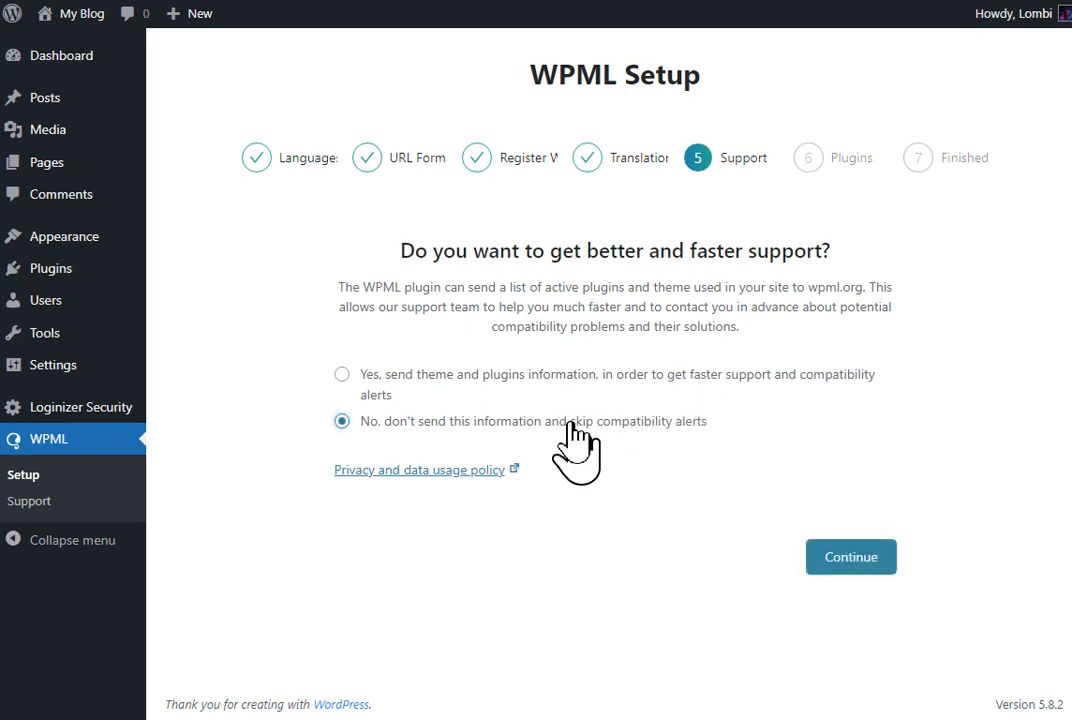
left_click(818, 553)
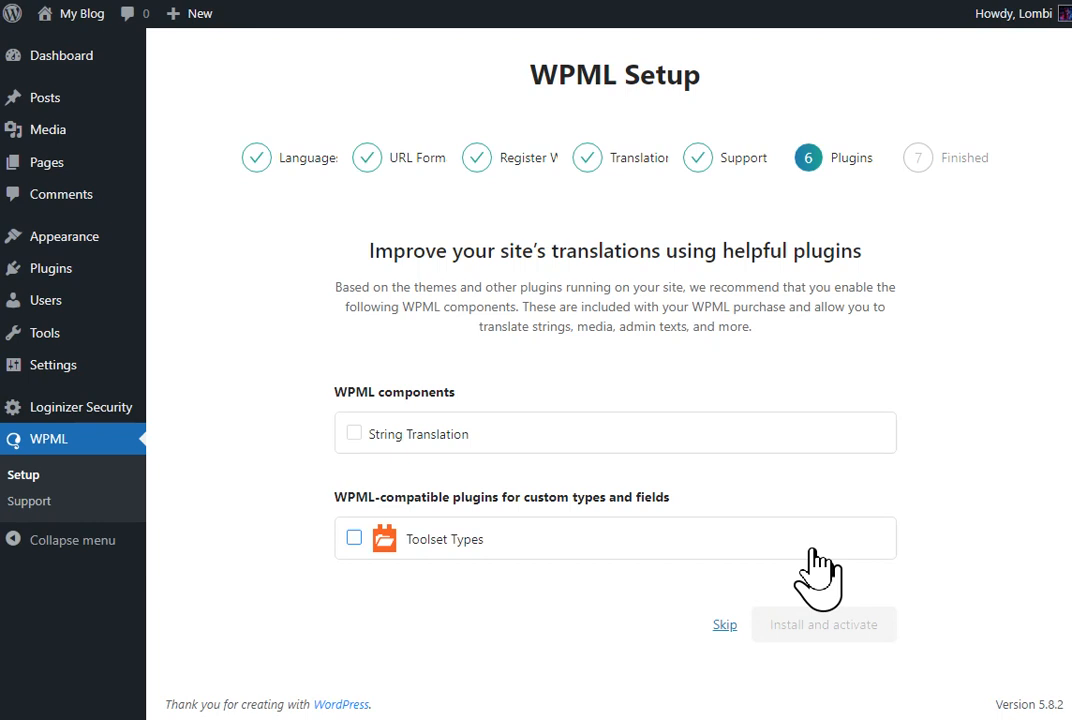
Step: Install and activate the String Translation component and finish the WPML setup
left_click(353, 433)
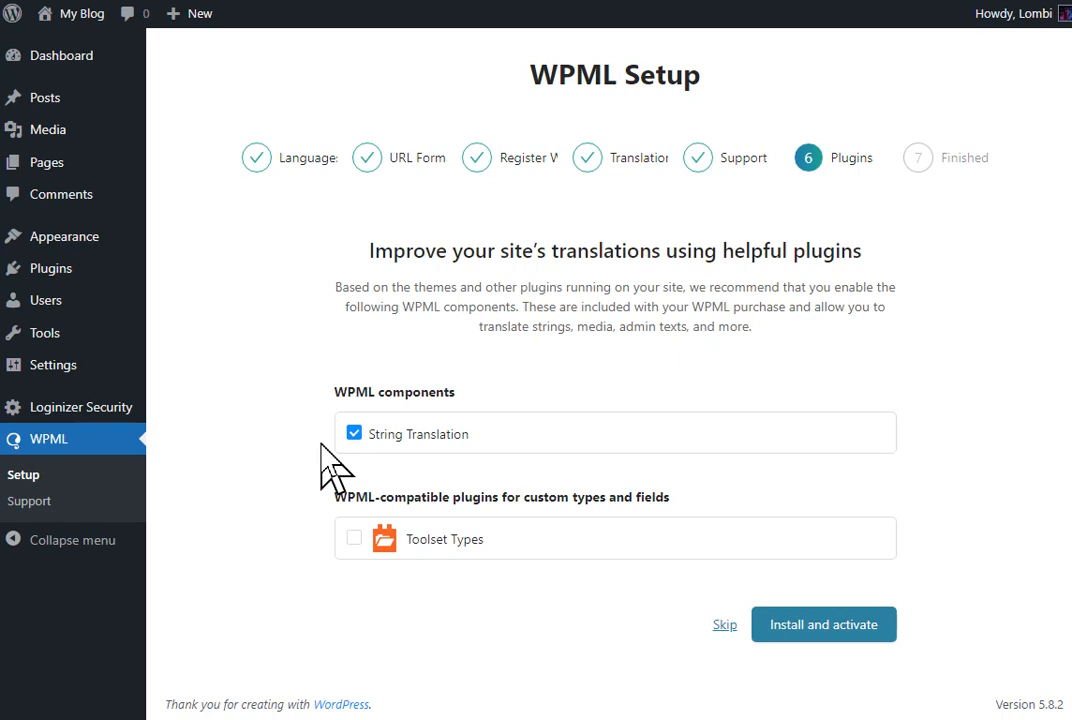
left_click(766, 622)
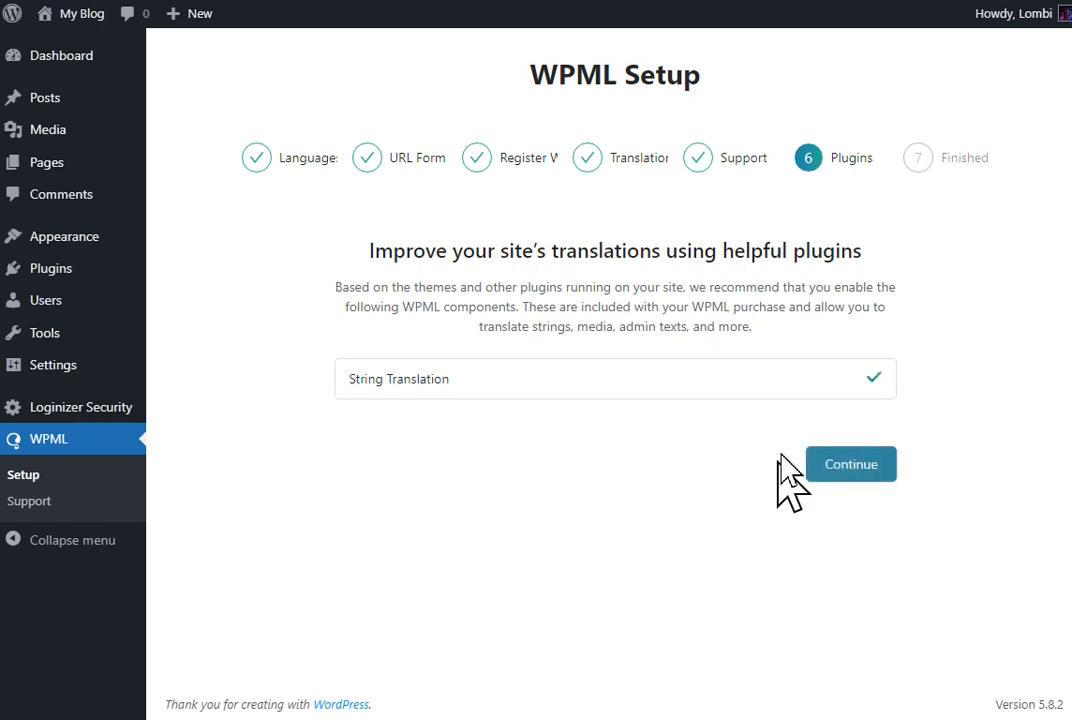
left_click(843, 463)
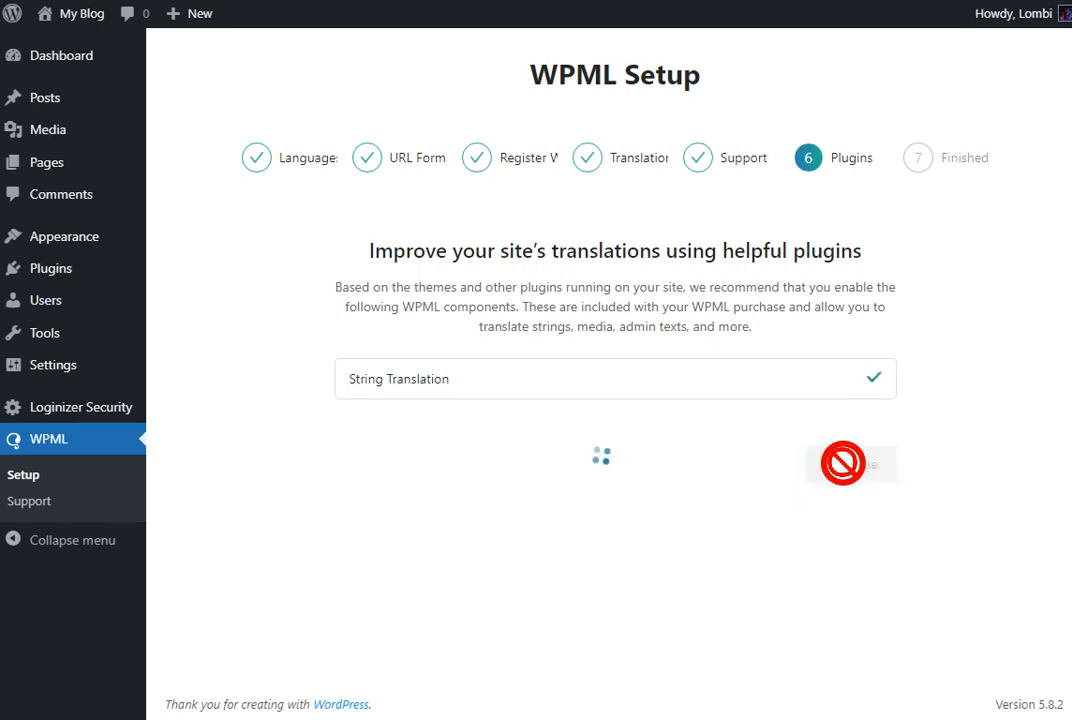
scroll(850, 488, "down", 1)
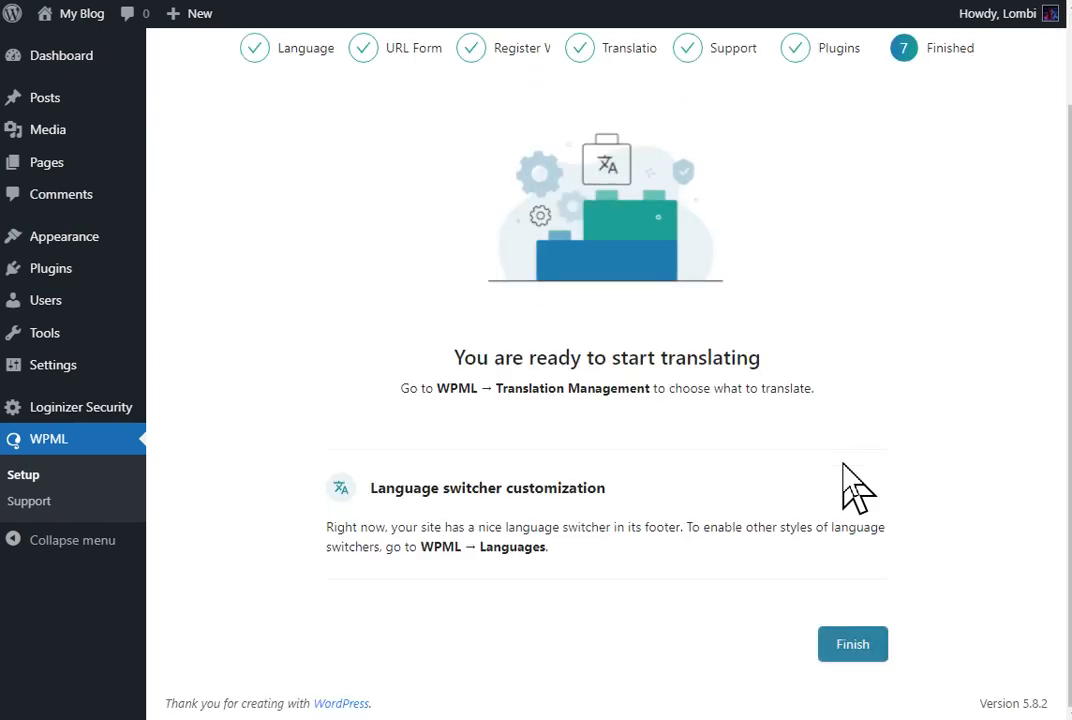
left_click(840, 643)
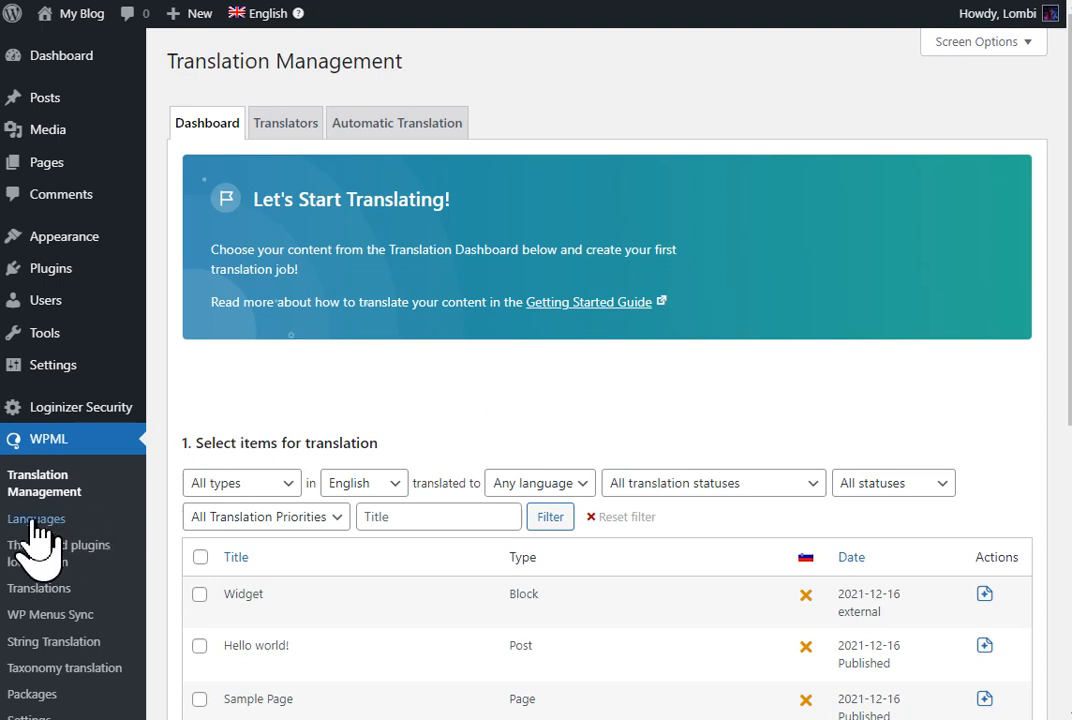
Step: Review the WPML language settings, from the site languages and URL format to the menu, widget and footer language switchers
left_click(75, 520)
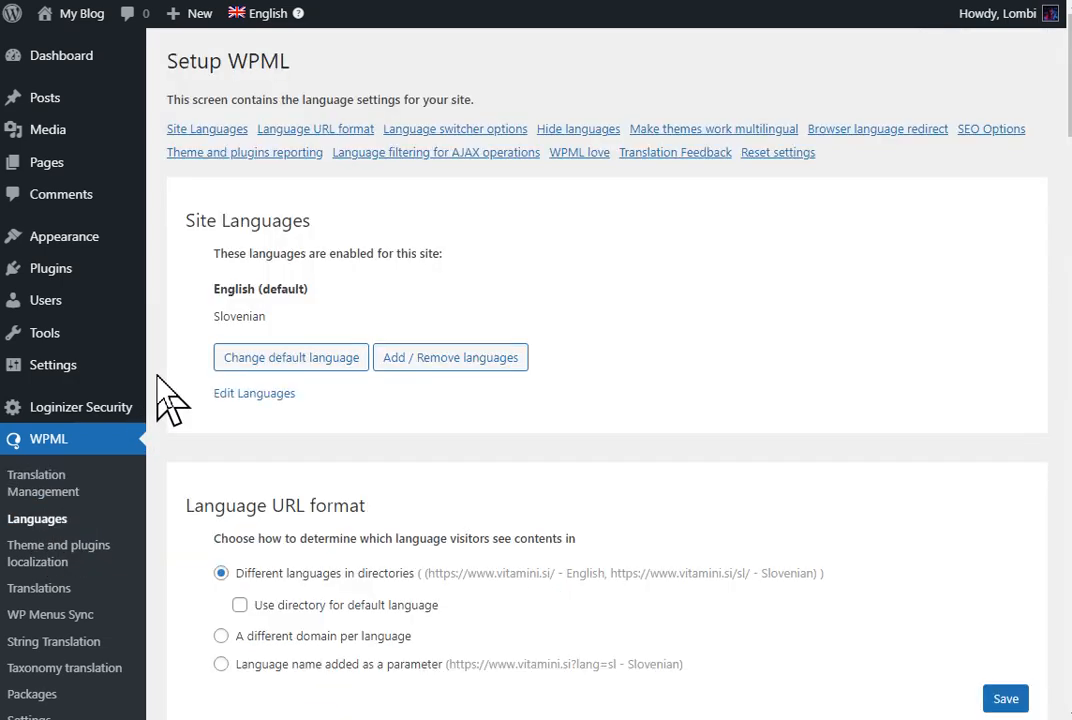
scroll(158, 378, "down", 3)
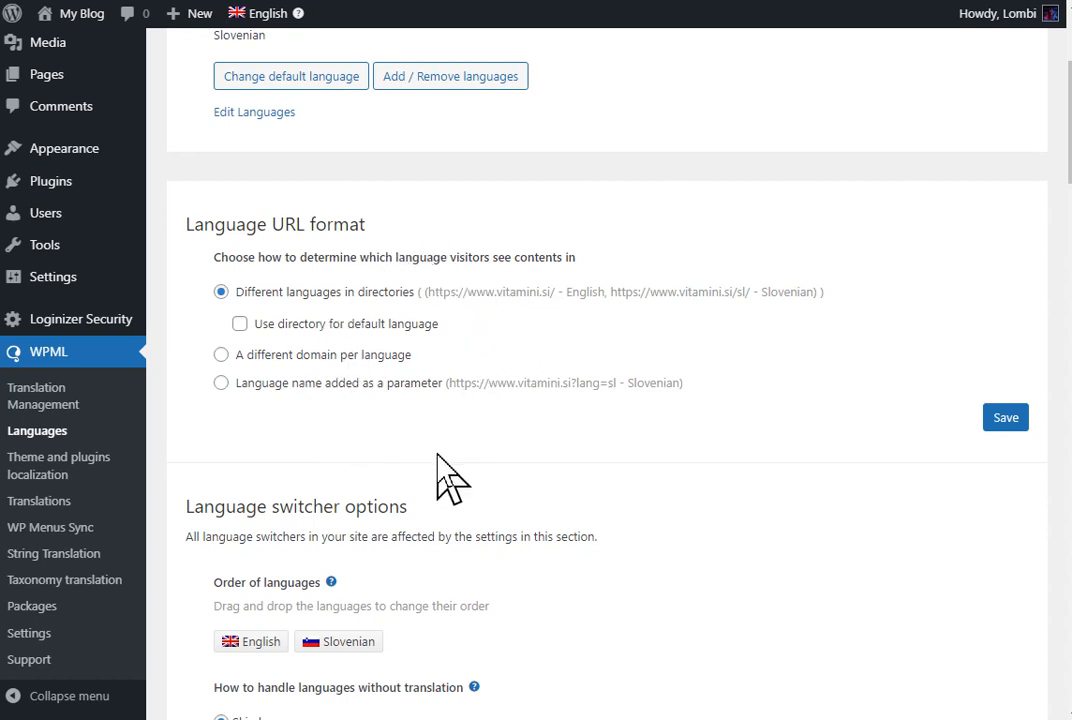
scroll(490, 440, "down", 4)
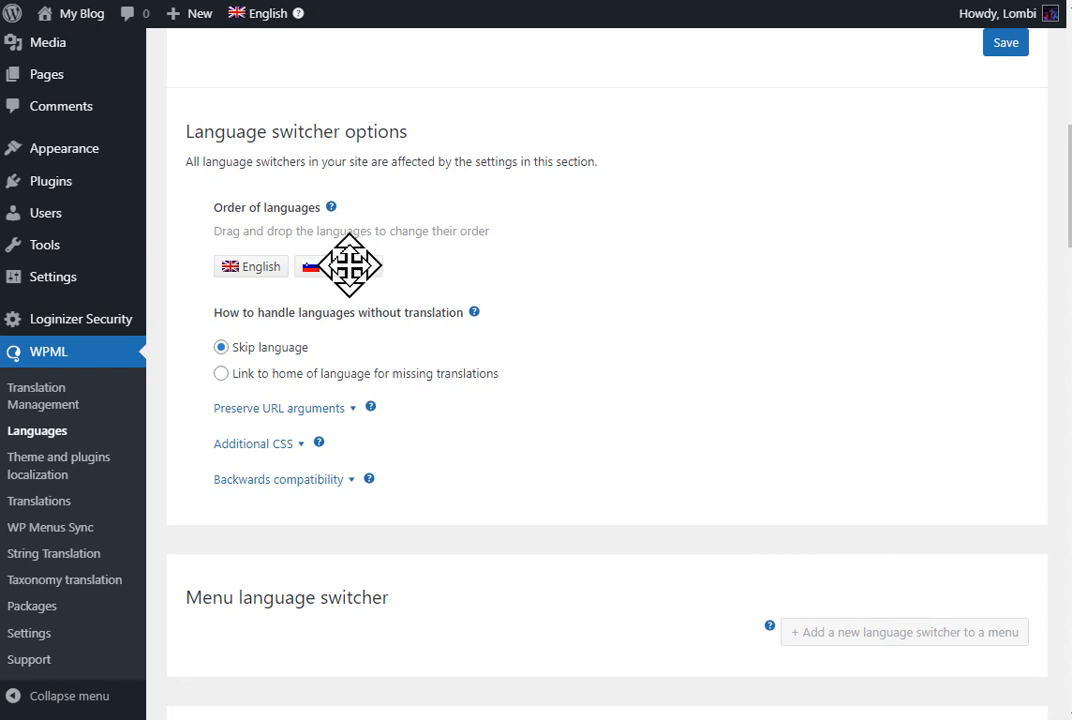
scroll(360, 300, "down", 4)
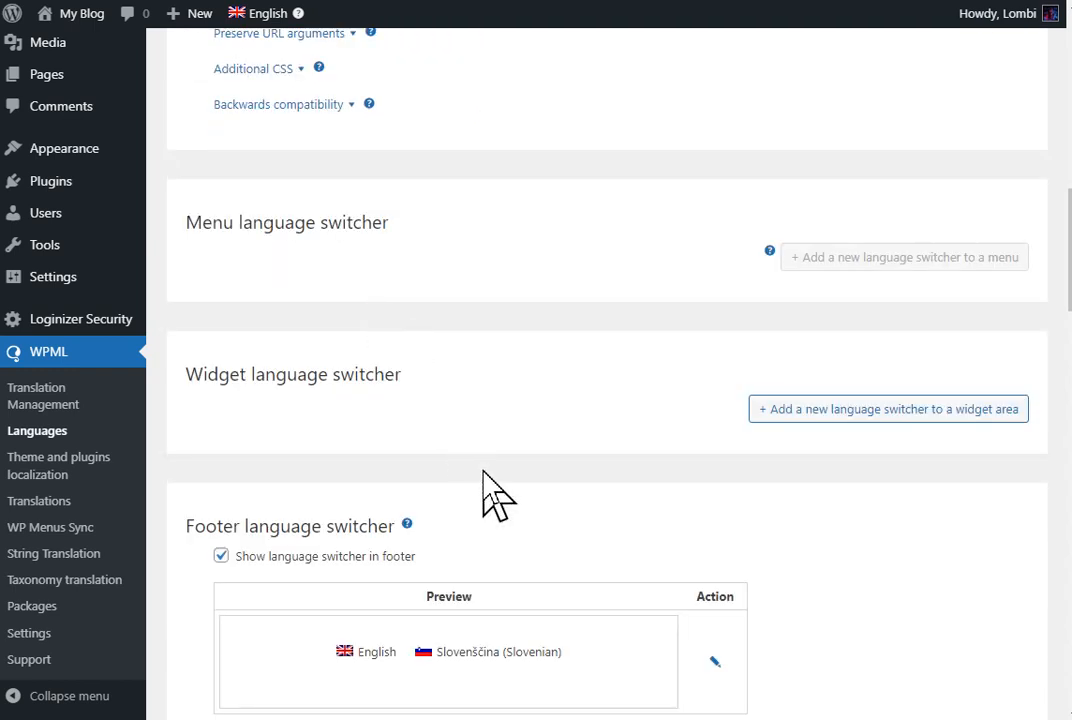
scroll(483, 472, "down", 1)
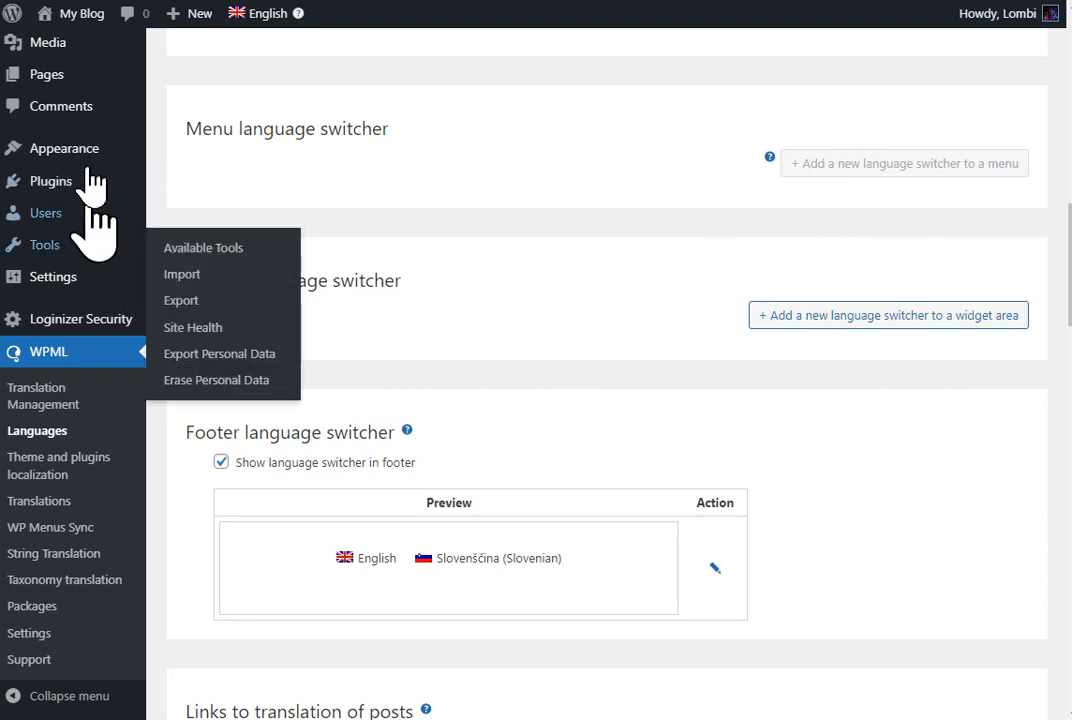
Step: Open the site's menu management in a new tab and create an English menu named sdfgsdfgsdf
mouse_move(88, 150)
right_click(190, 231)
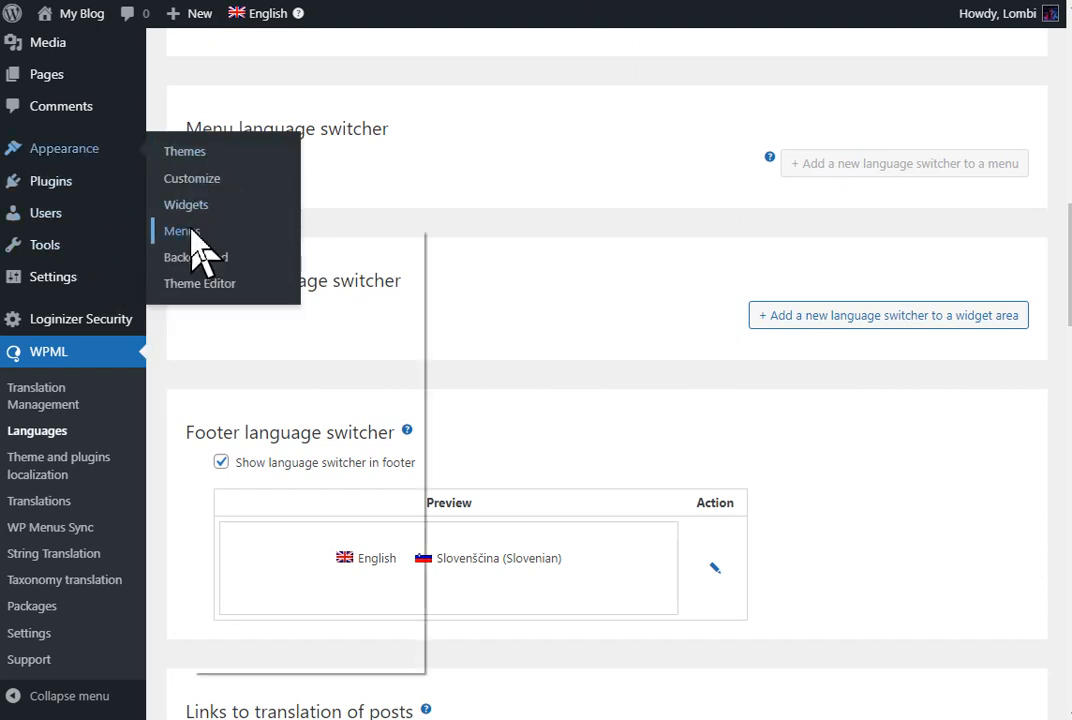
left_click(207, 243)
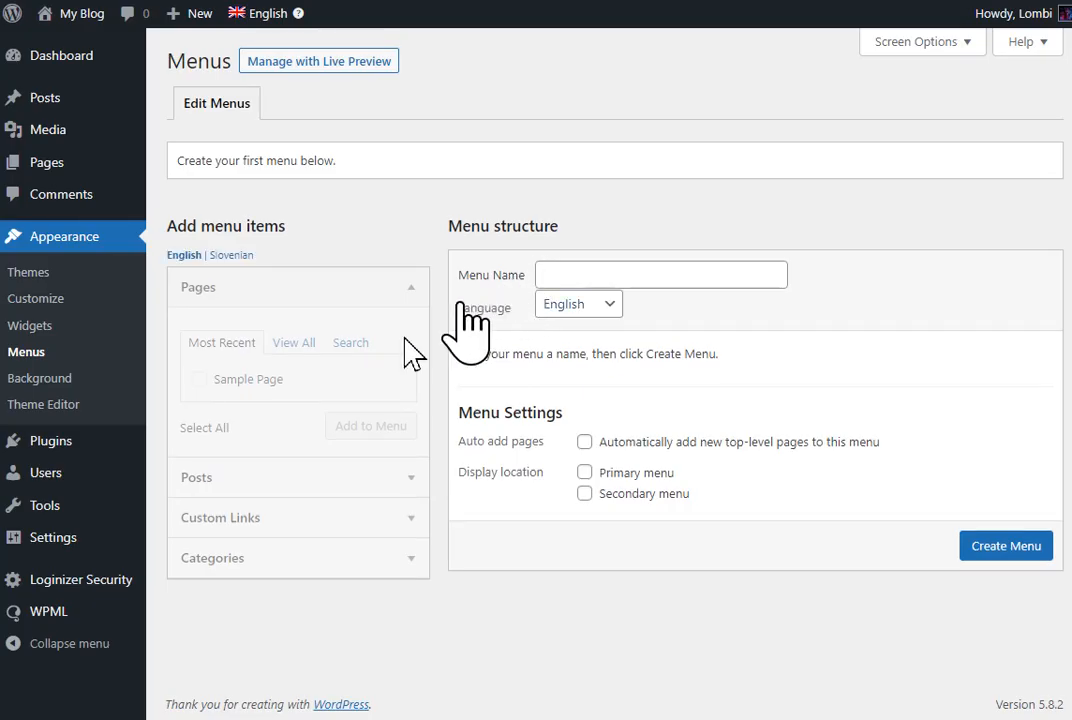
left_click(595, 275)
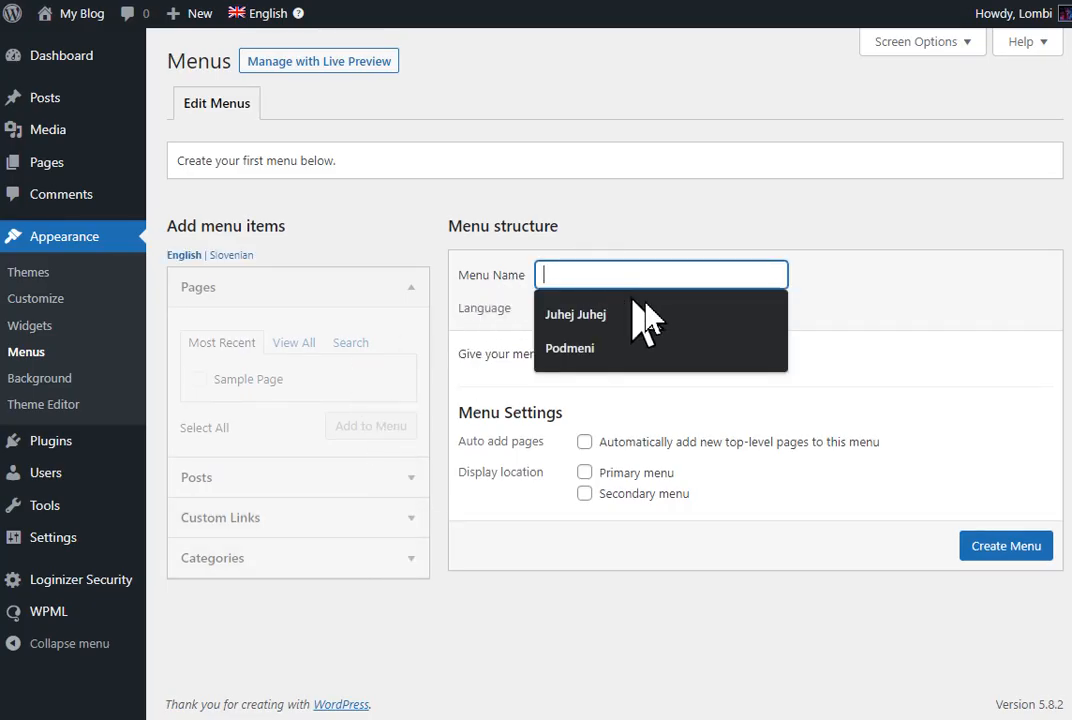
type("sdfgsdfgsdf")
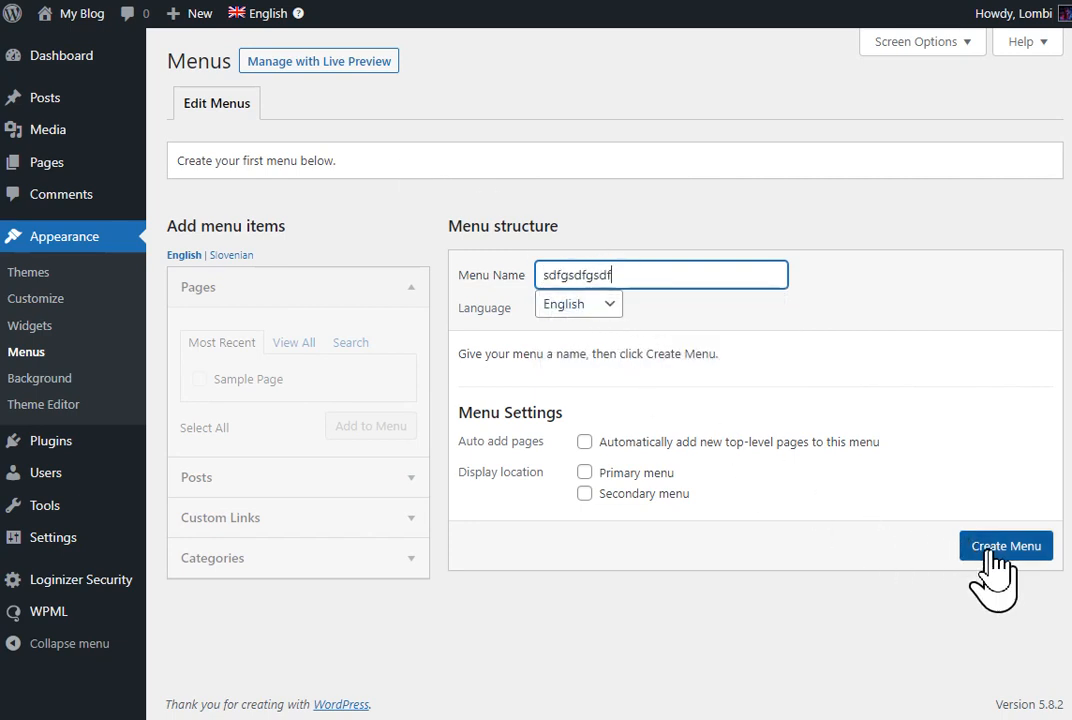
left_click(995, 548)
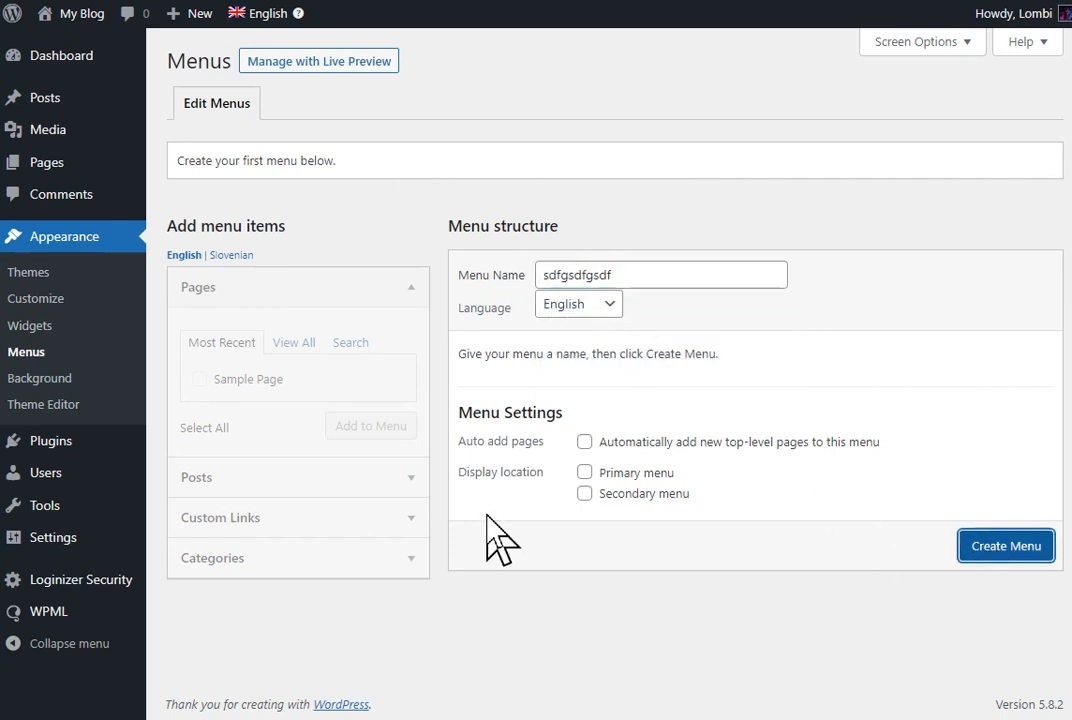
Step: Add a custom link with URL # and link text sdfgsdf to the new menu
left_click(255, 522)
left_click(325, 428)
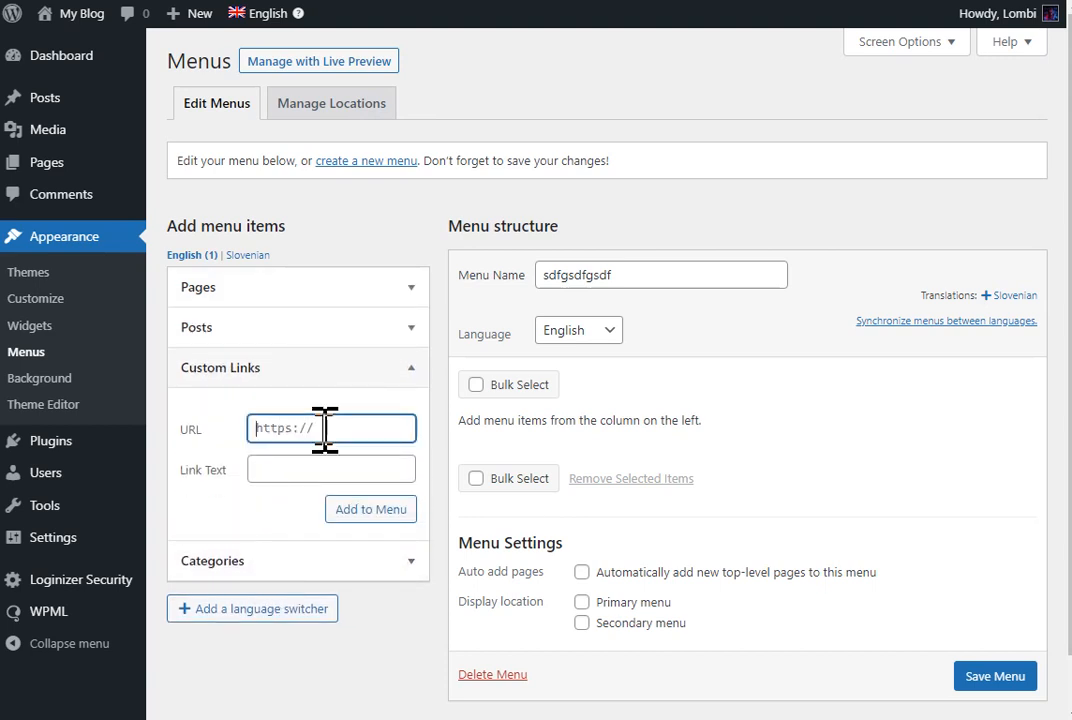
left_click(326, 469)
type("sdfgsdf")
left_click(355, 509)
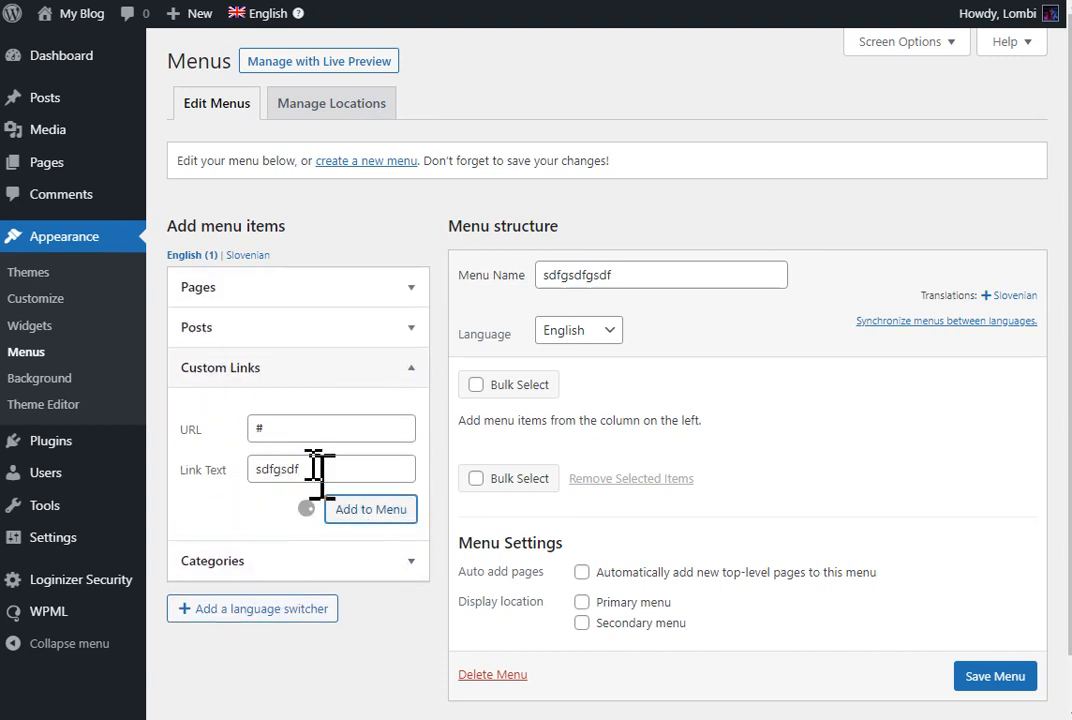
Step: Add a second custom link to the menu with URL # and link text sgdfgsdf
left_click(306, 431)
type("#")
left_click(318, 469)
type("sgdfgsdf")
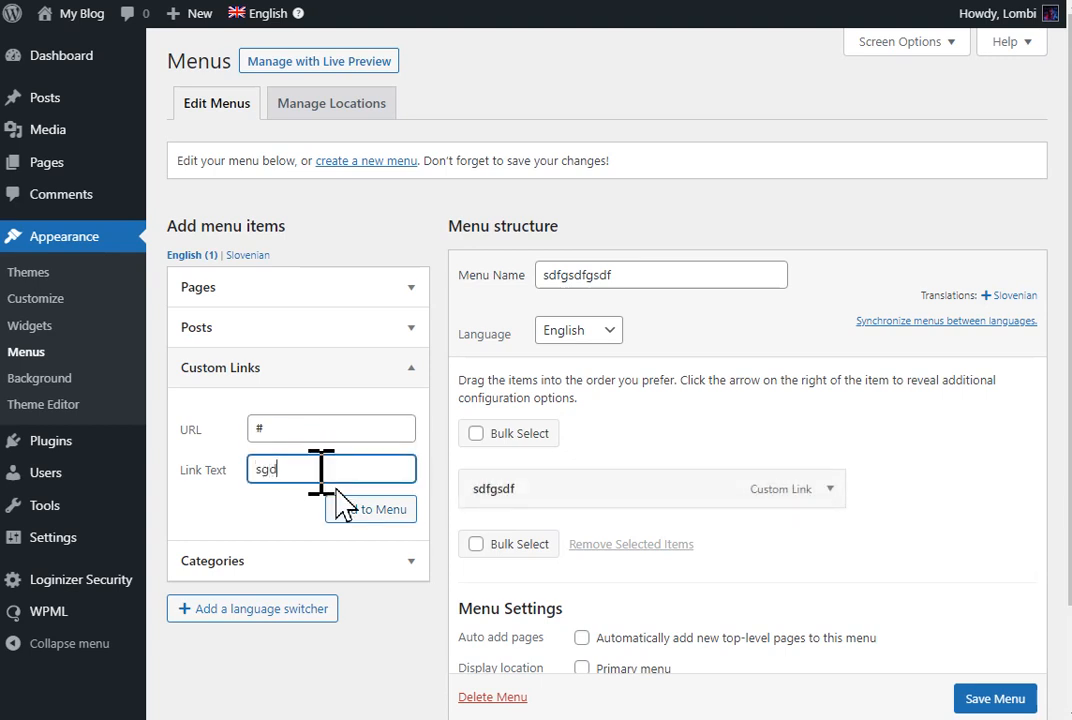
left_click(352, 510)
Step: Add a third custom link with URL # and link text gsdfgsdf, and set the menu's display location to Primary menu
left_click(309, 432)
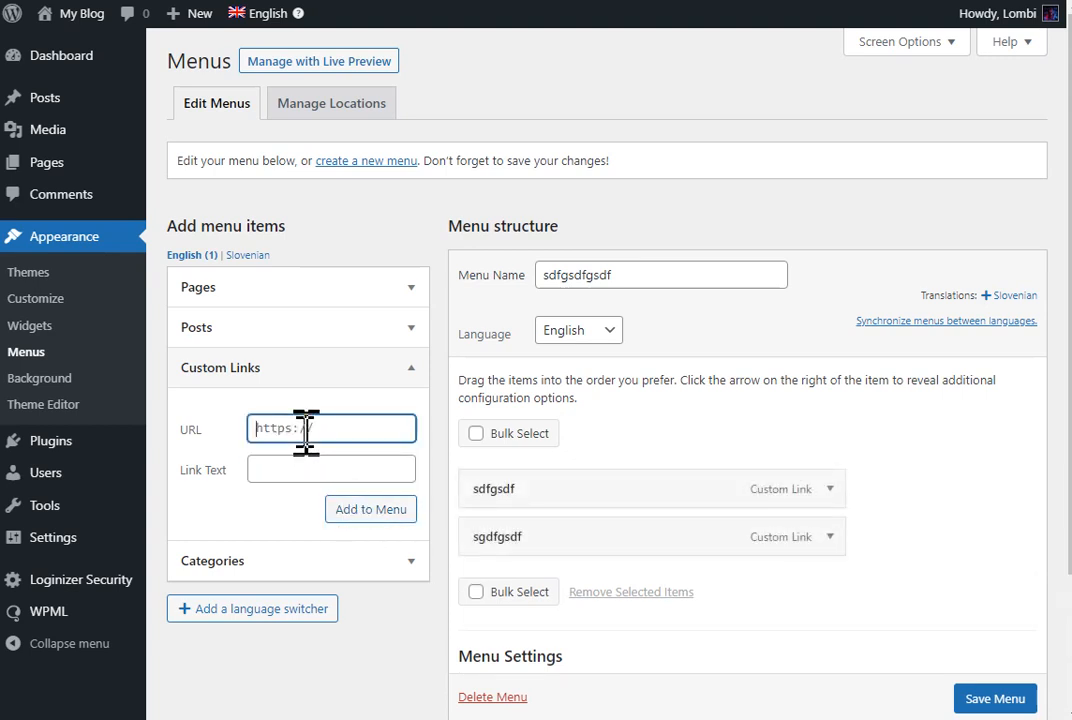
type("#")
left_click(316, 470)
type("gsdfgsdf")
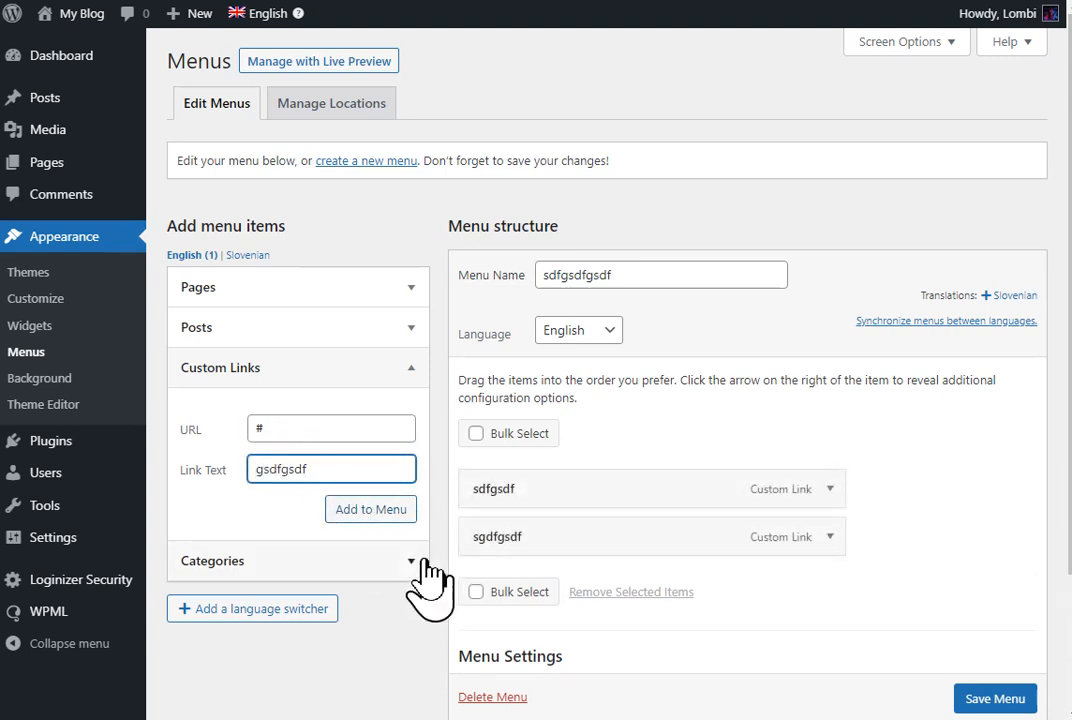
left_click(372, 508)
scroll(526, 471, "down", 3)
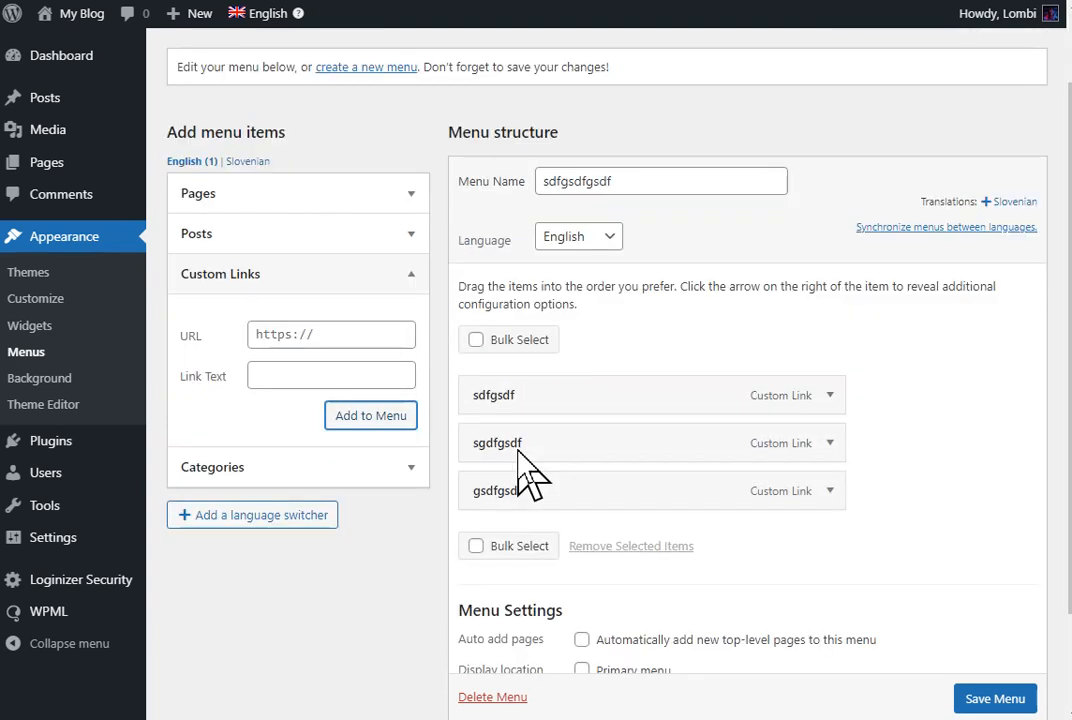
left_click(581, 545)
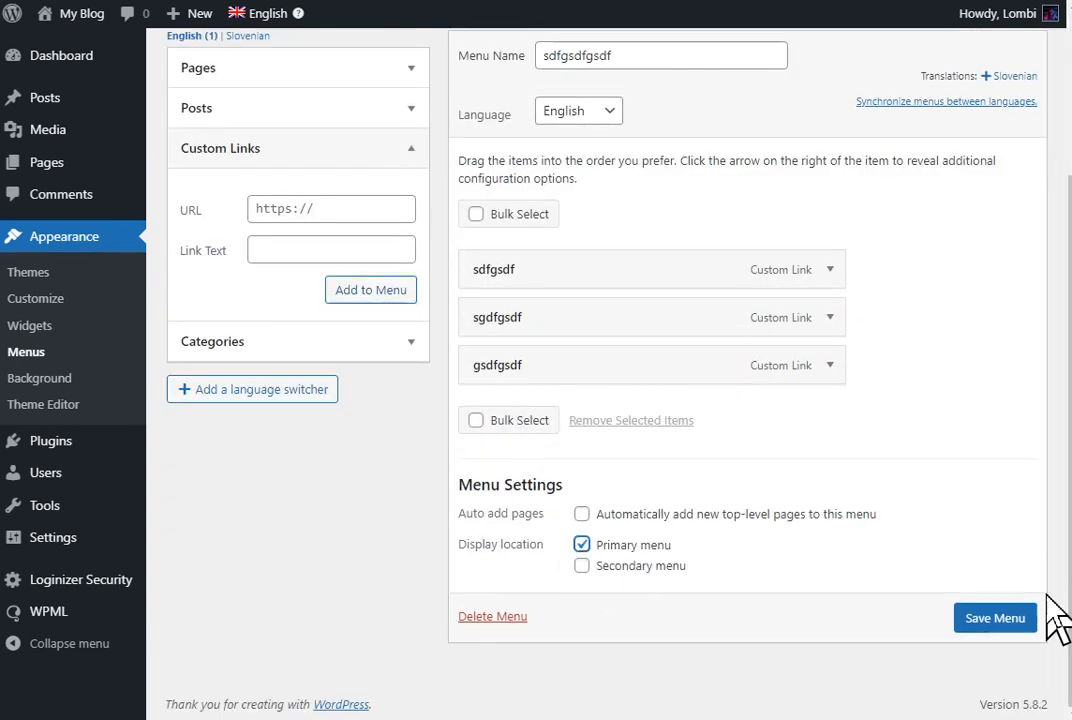
Step: Save the menu, and start a new WPML menu language switcher assigned to the sdfgsdfgsdf menu
left_click(985, 615)
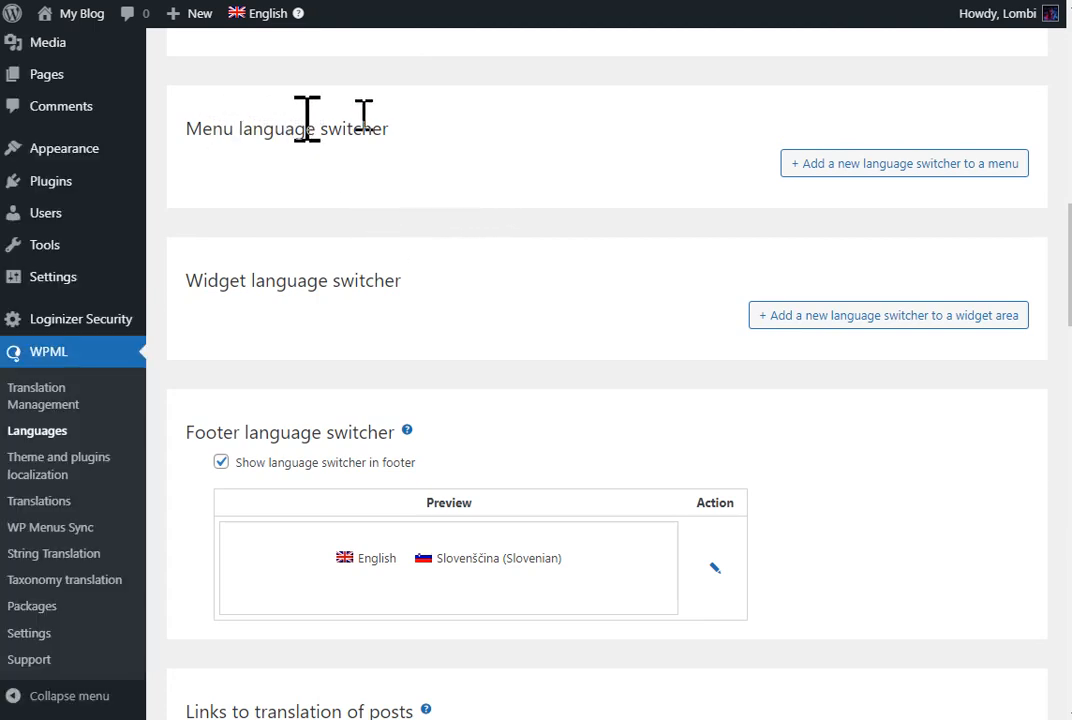
left_click(898, 168)
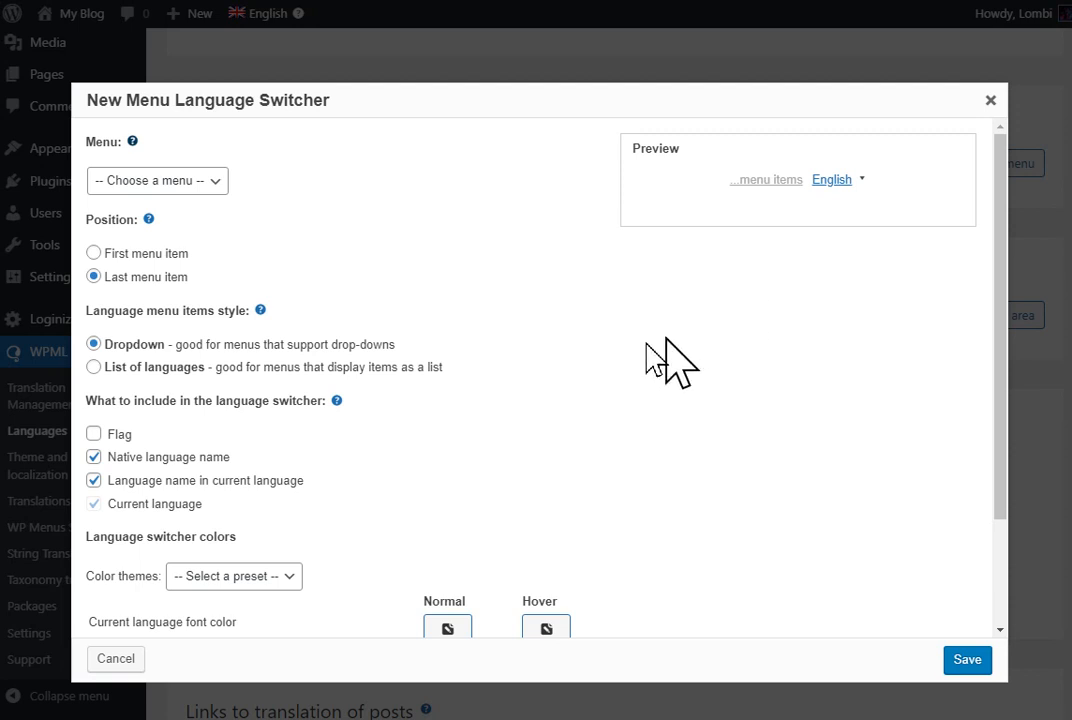
left_click(205, 182)
left_click(200, 216)
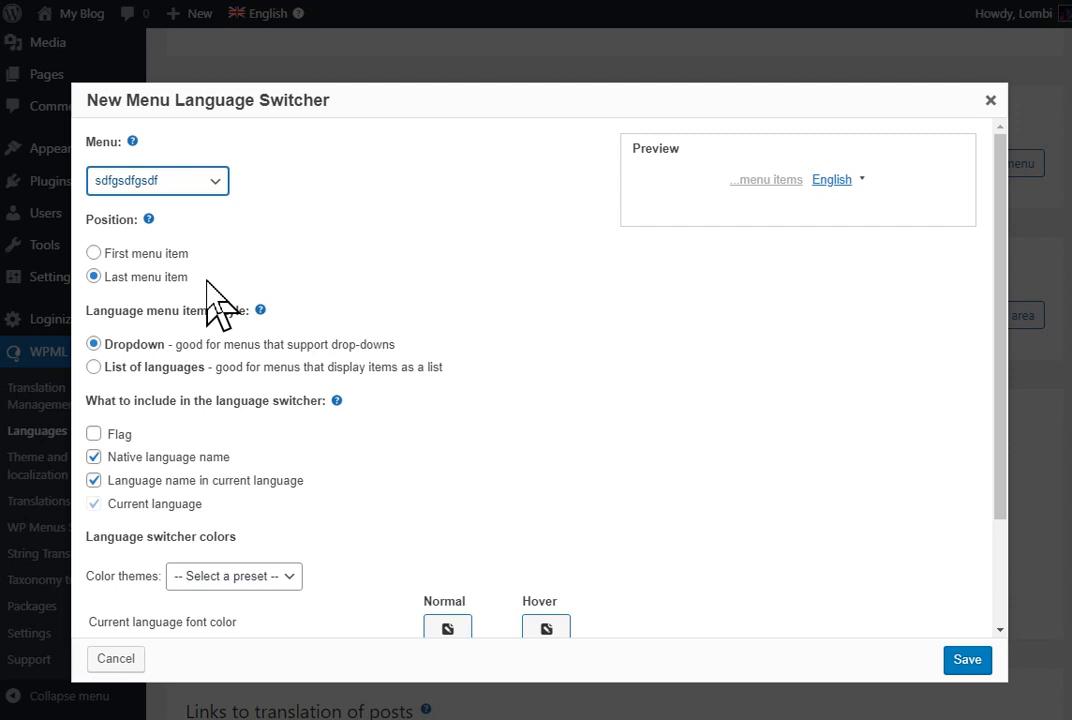
Step: Set the menu switcher to a list of languages with flags and the current language but no language names, and save it
left_click(125, 367)
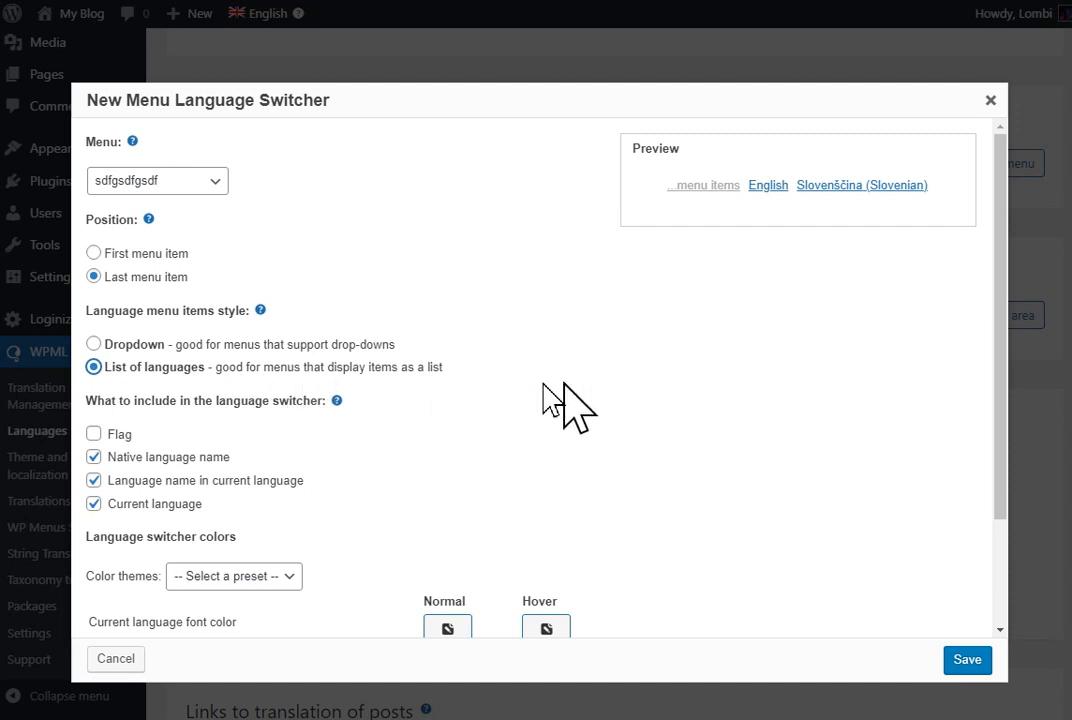
left_click(94, 434)
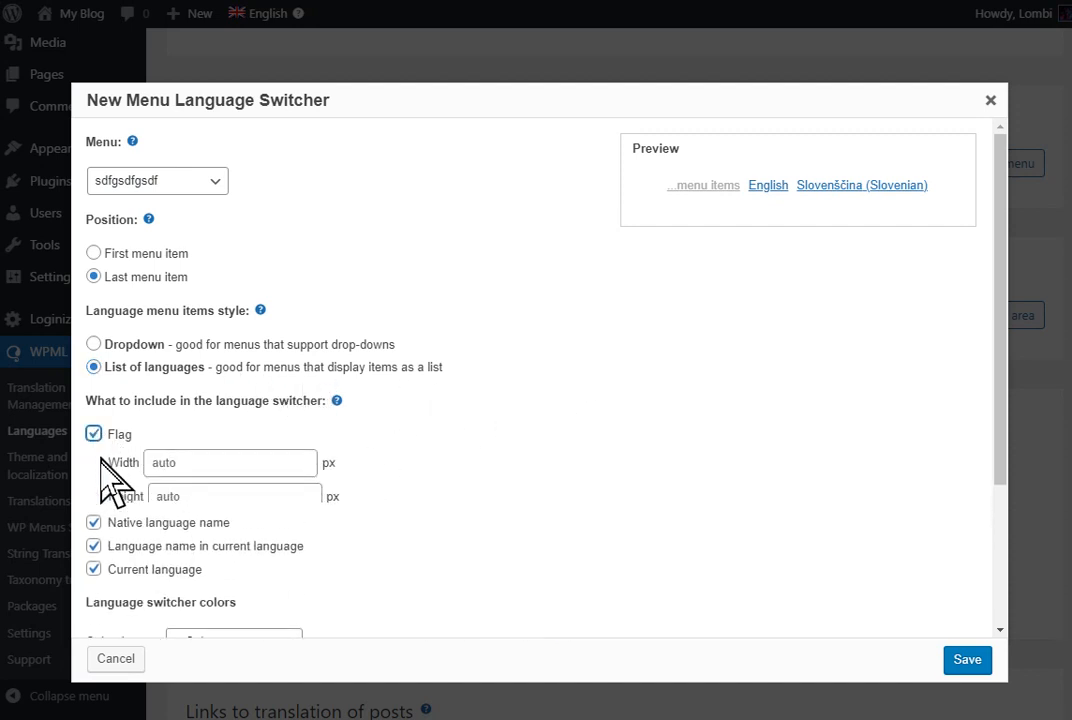
left_click(94, 535)
left_click(94, 559)
left_click(94, 582)
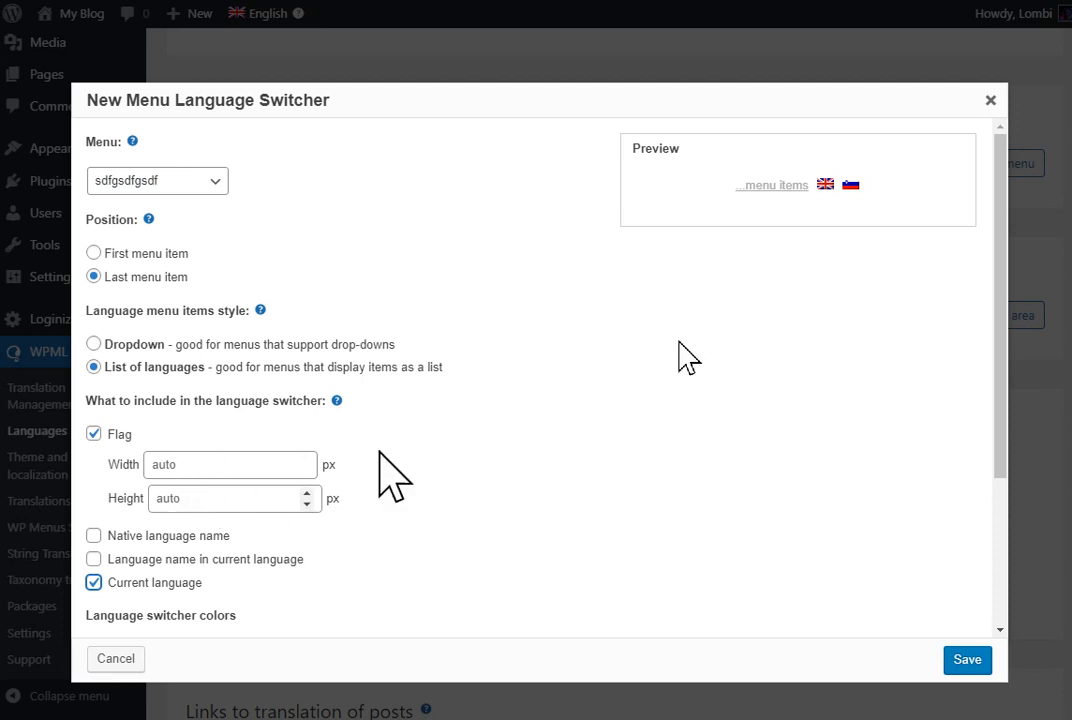
scroll(616, 400, "down", 3)
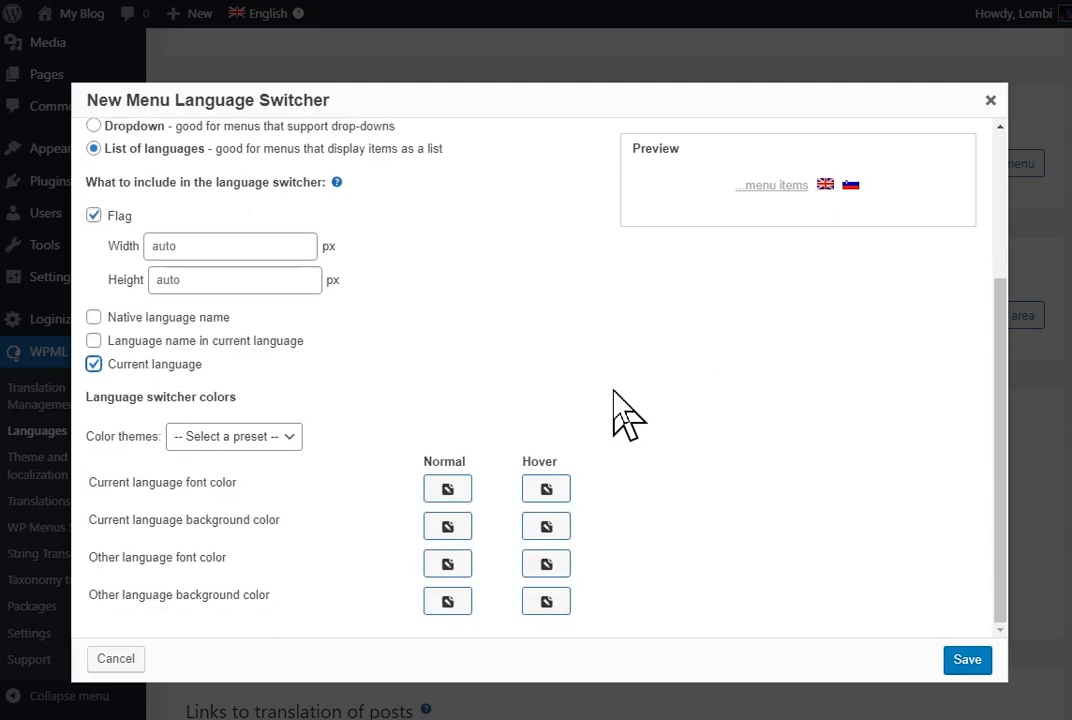
left_click(965, 662)
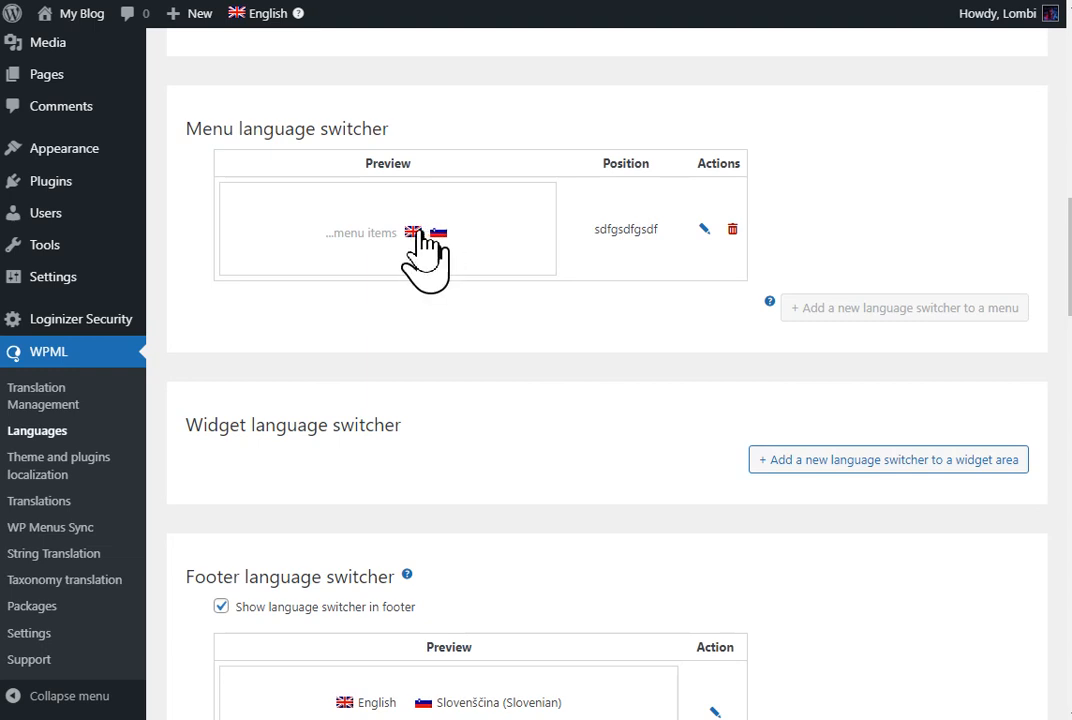
Step: Reopen the menu language switcher's settings to review its display and color options, and close them without changes
scroll(486, 350, "down", 3)
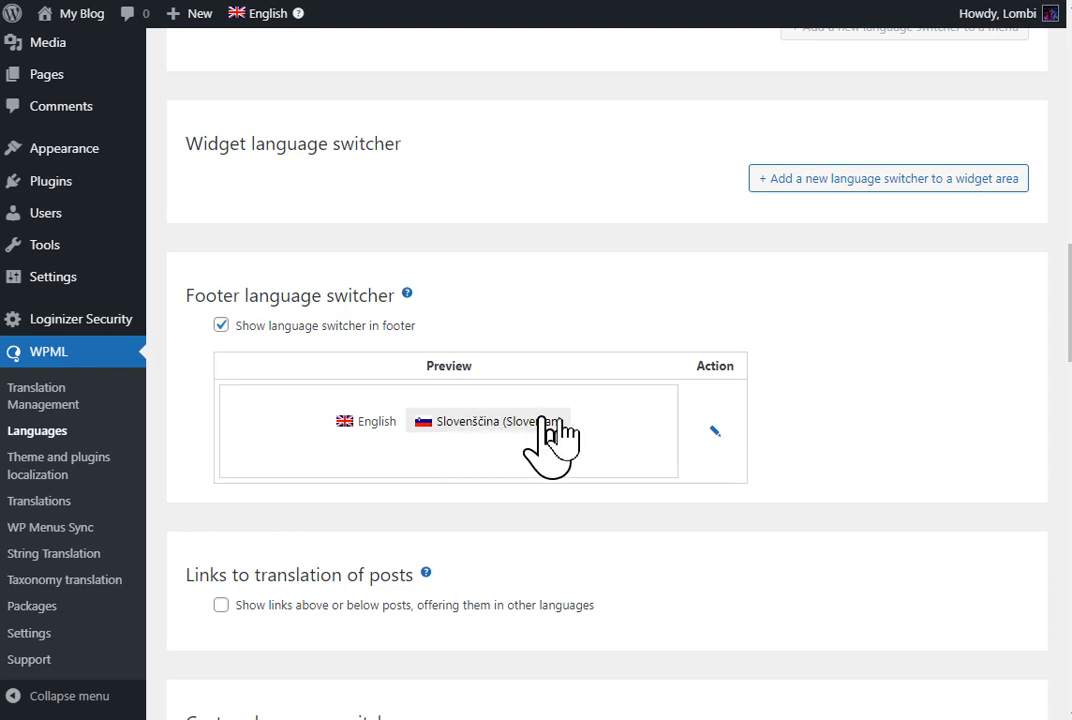
scroll(505, 420, "up", 3)
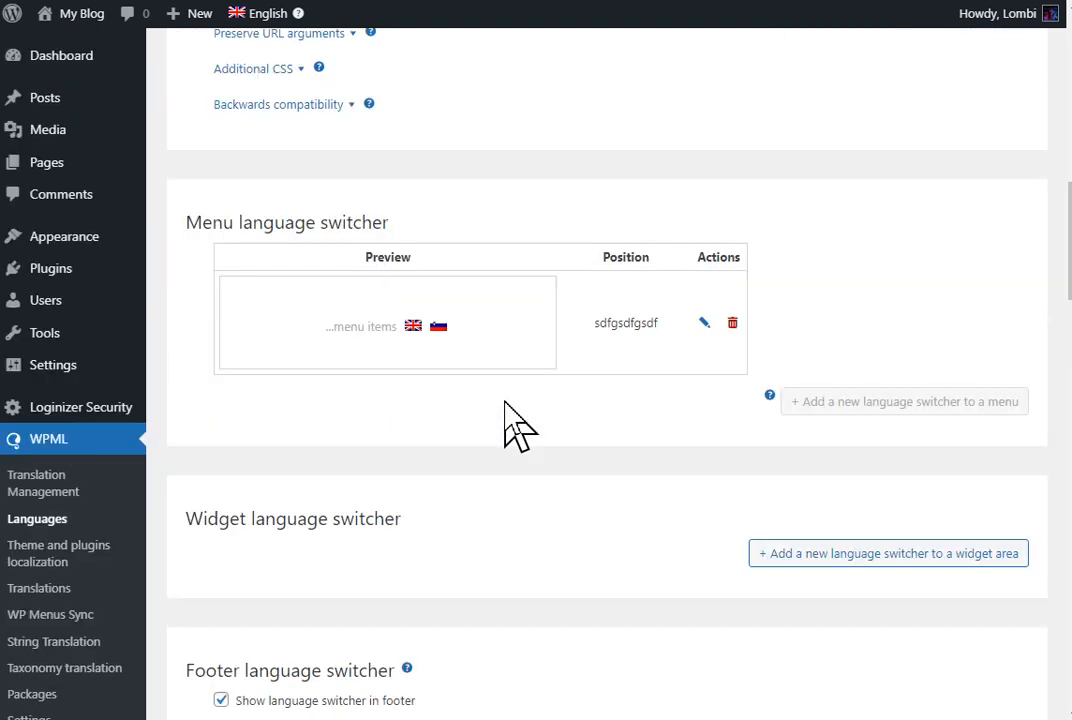
left_click(704, 326)
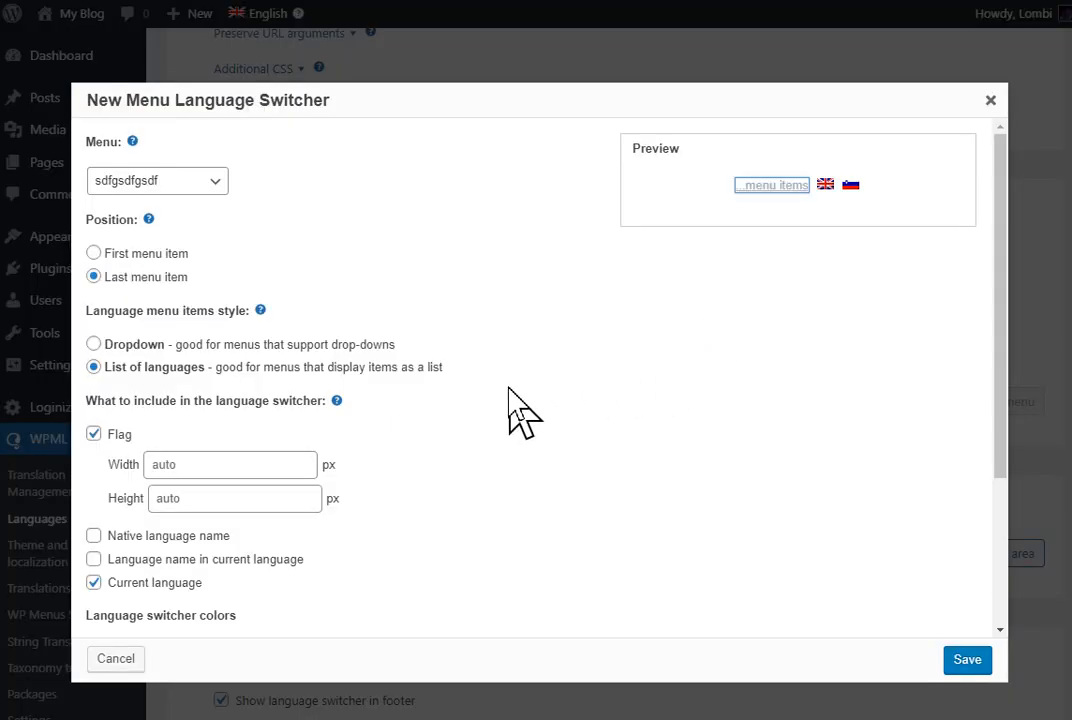
scroll(512, 405, "down", 2)
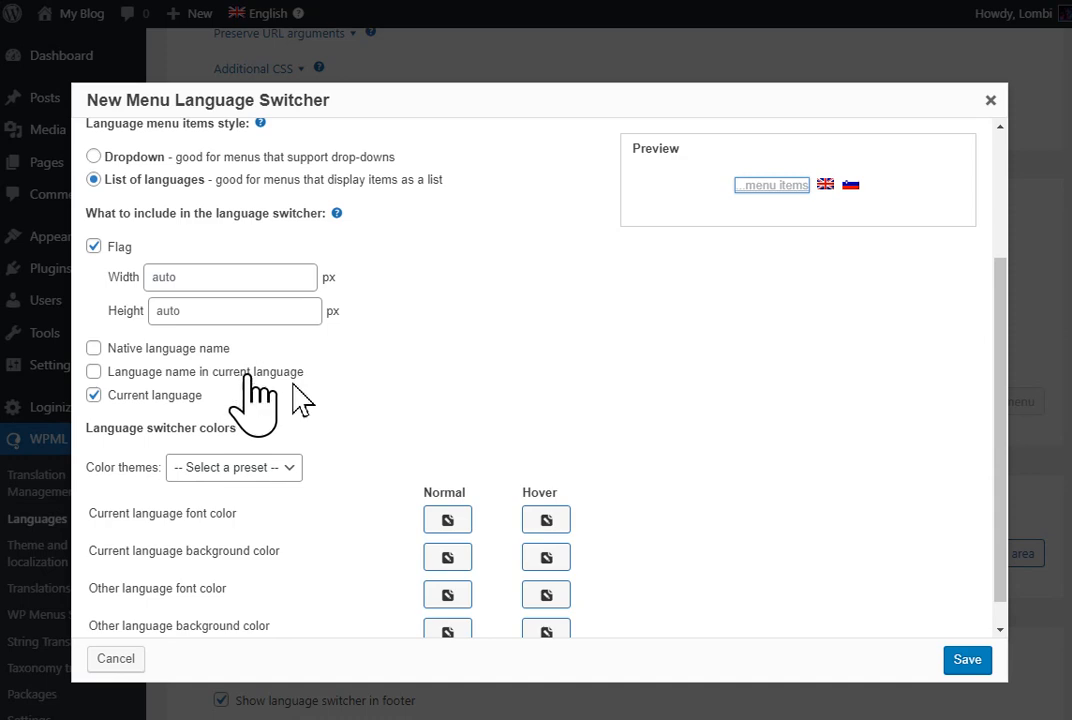
left_click(990, 100)
Step: Remove the native language name and the language name in current language from the footer language switcher, and save it
scroll(660, 510, "down", 1)
scroll(660, 508, "down", 2)
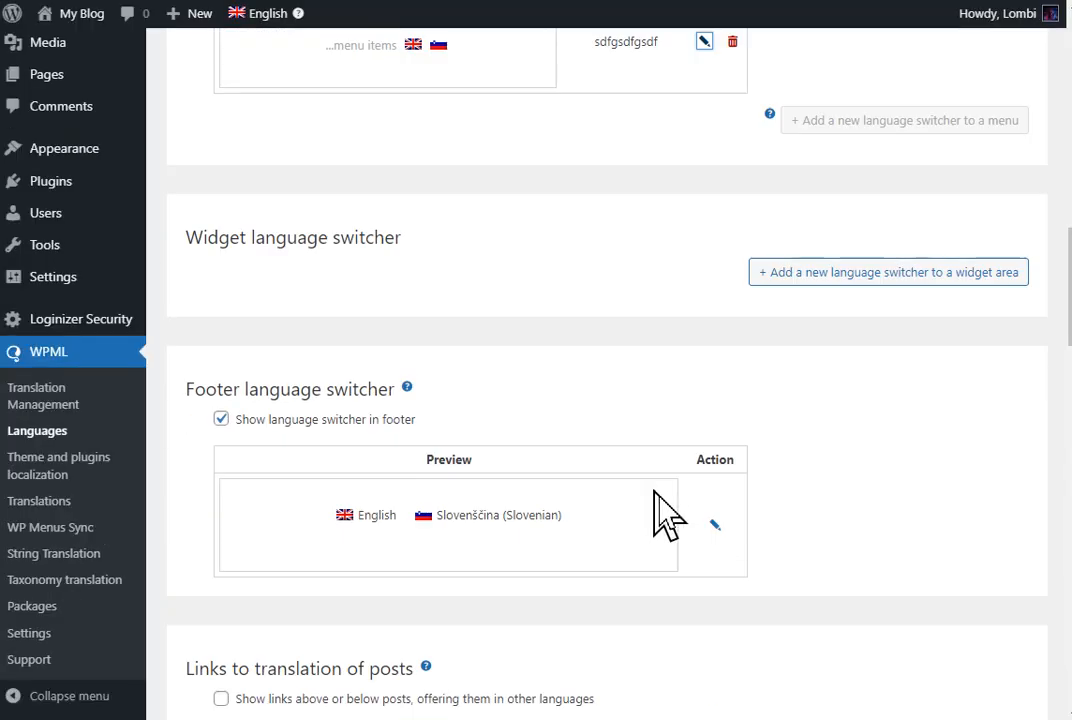
left_click(712, 524)
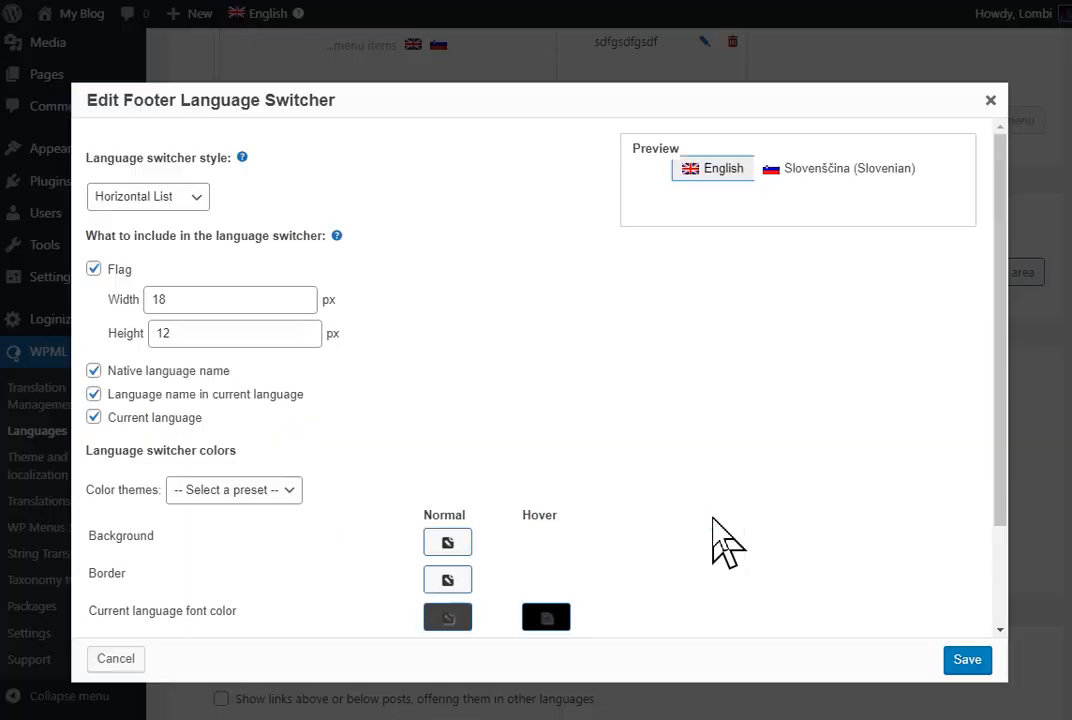
left_click(168, 370)
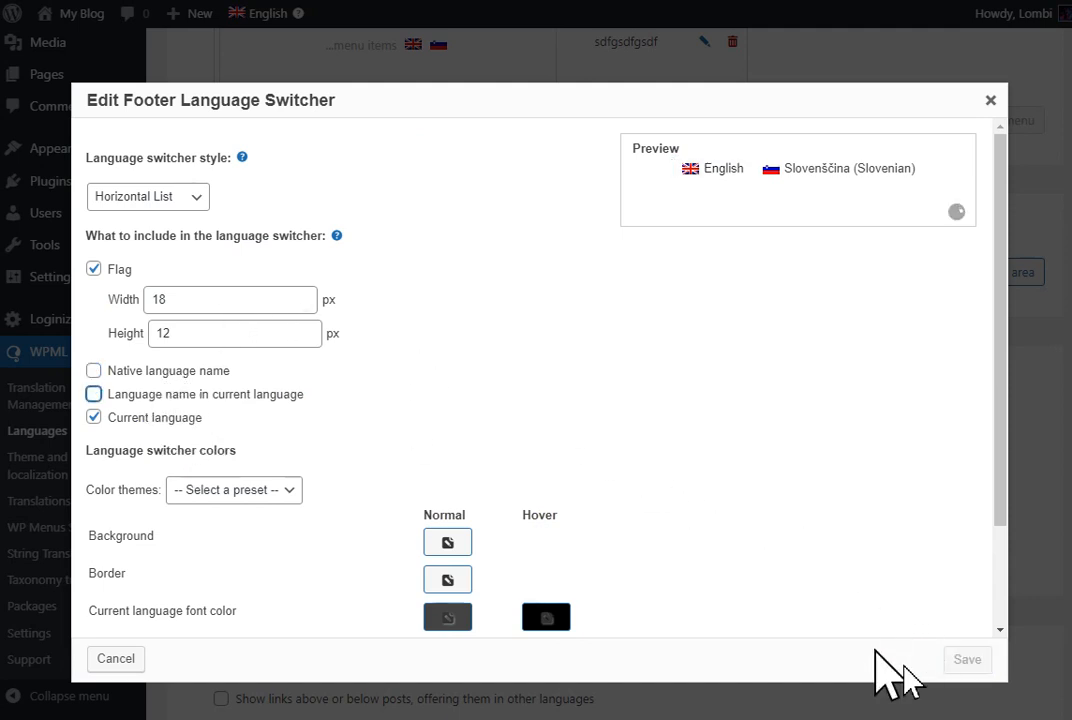
left_click(966, 660)
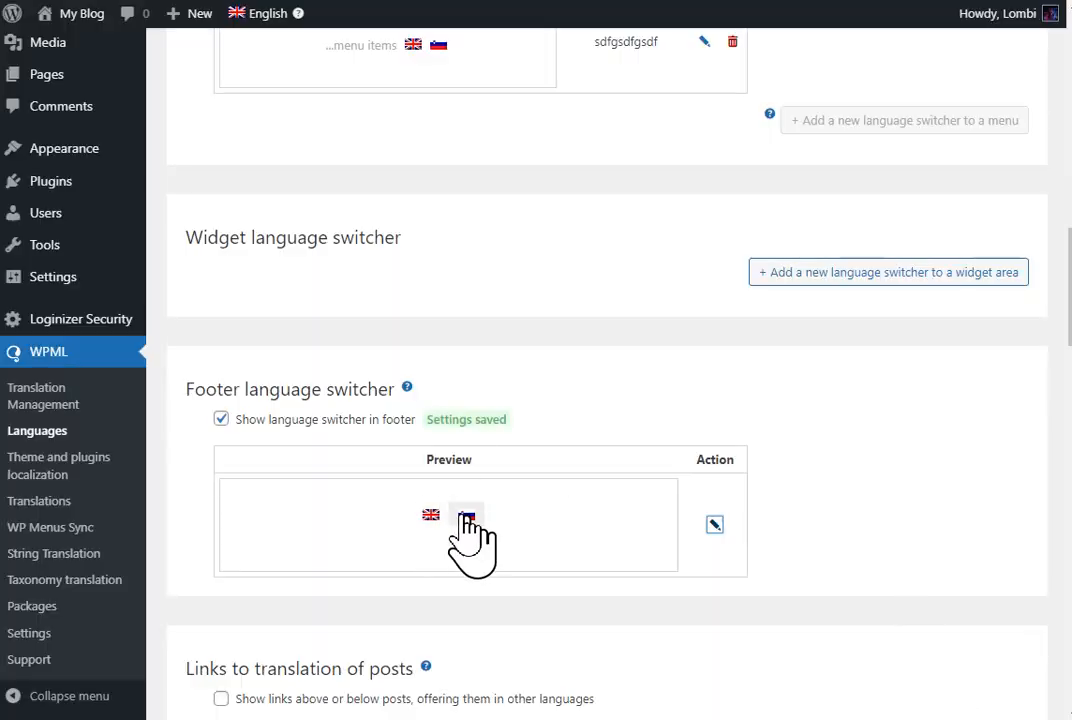
Step: Review the remaining WPML language settings, from links to translation of posts through to resetting the settings
scroll(615, 610, "down", 1)
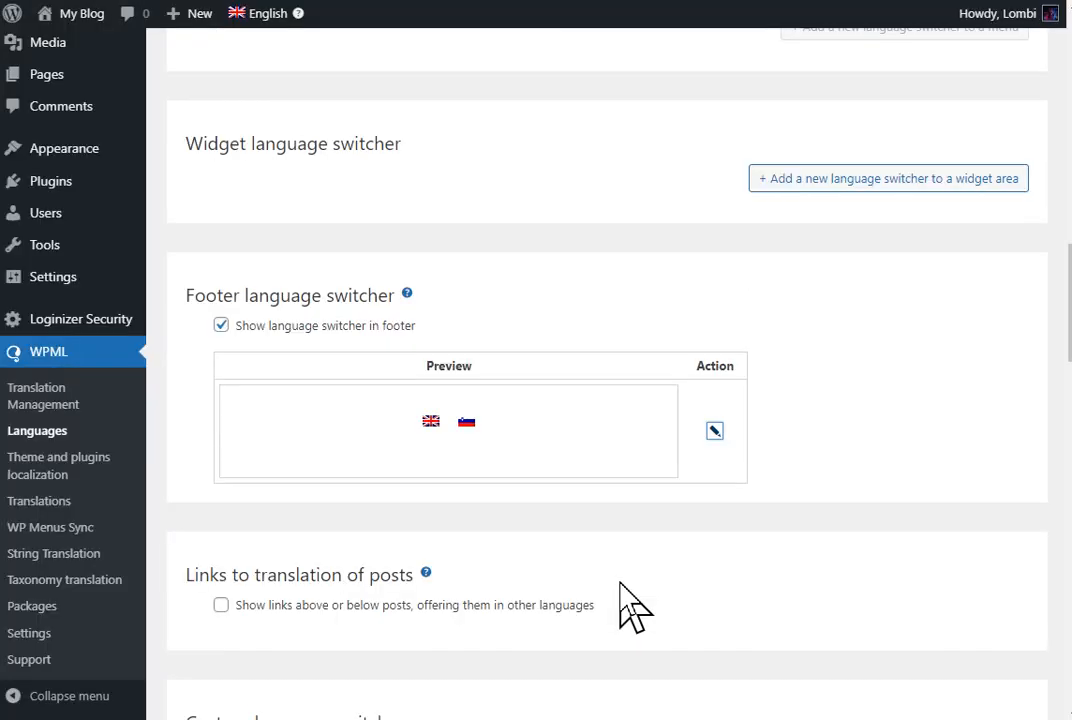
scroll(620, 605, "down", 5)
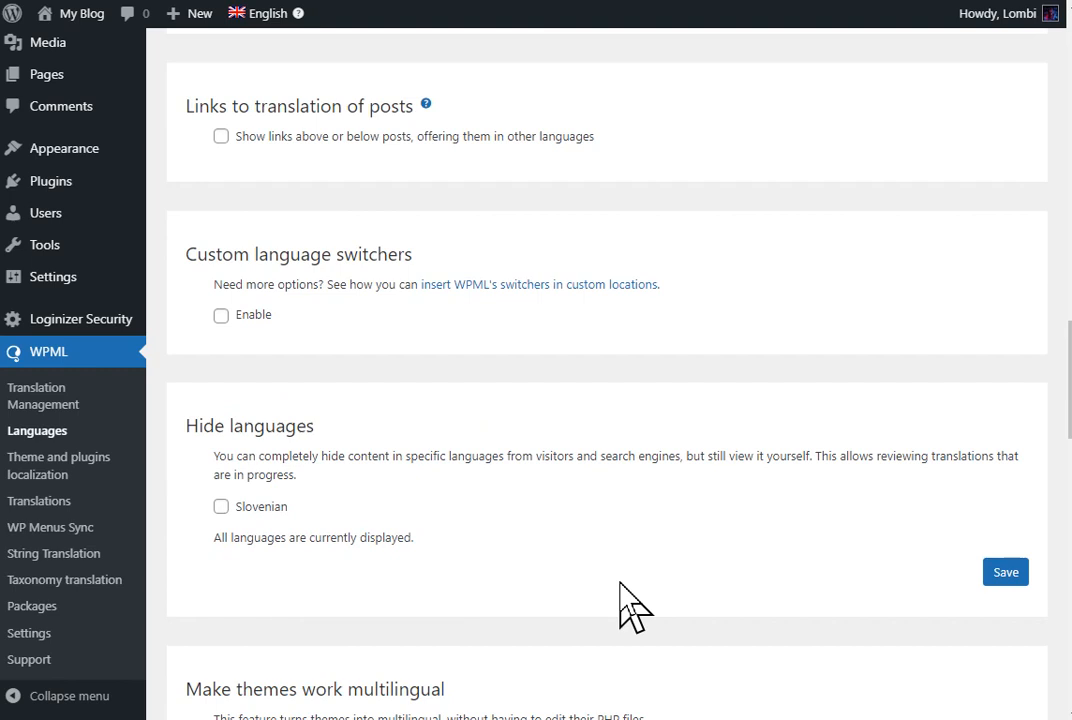
scroll(620, 605, "down", 4)
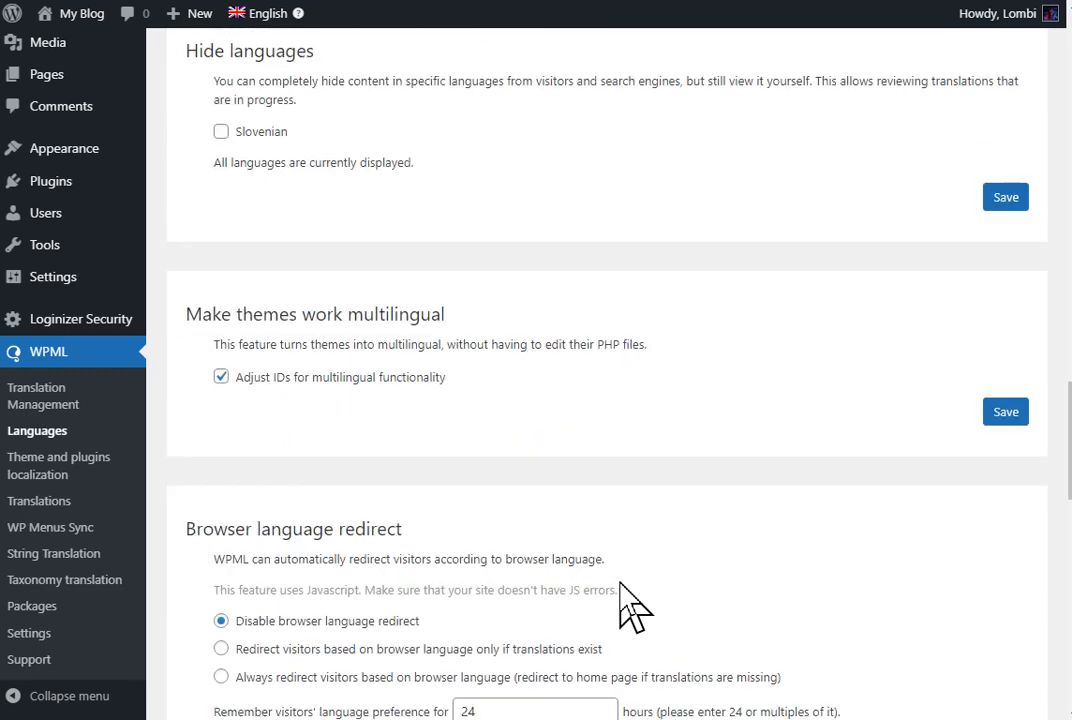
scroll(621, 585, "down", 5)
scroll(621, 585, "up", 12)
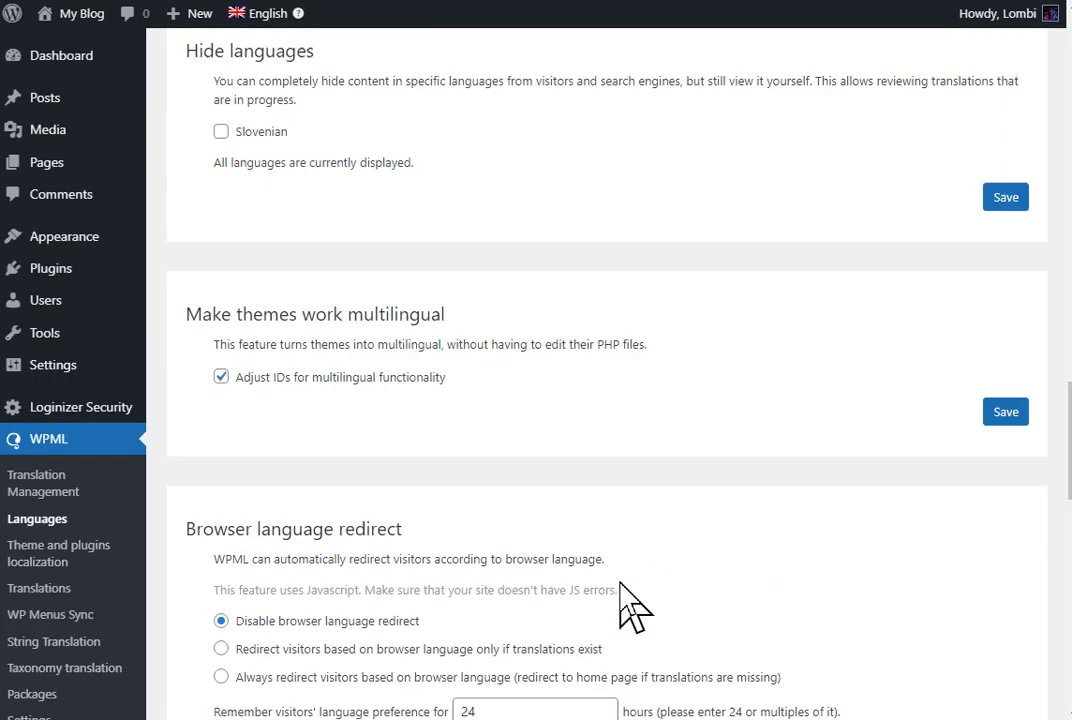
scroll(627, 605, "down", 15)
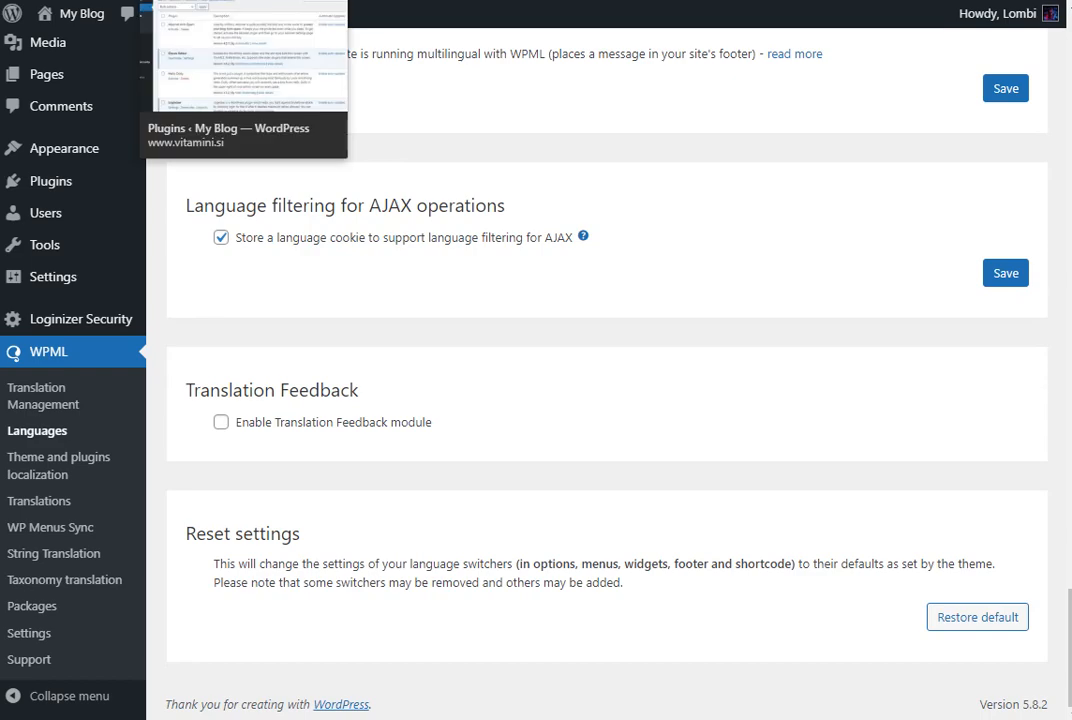
Step: Open the site's front end in a new tab and check the language flags in the header menu and footer
right_click(80, 16)
left_click(100, 34)
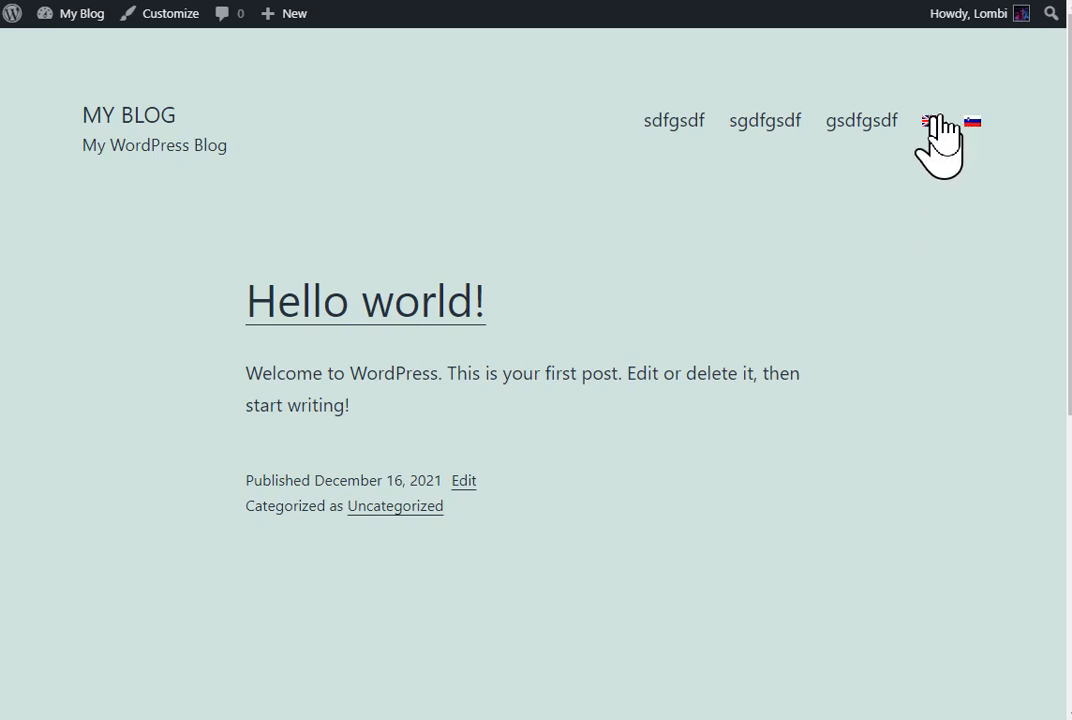
scroll(771, 400, "down", 10)
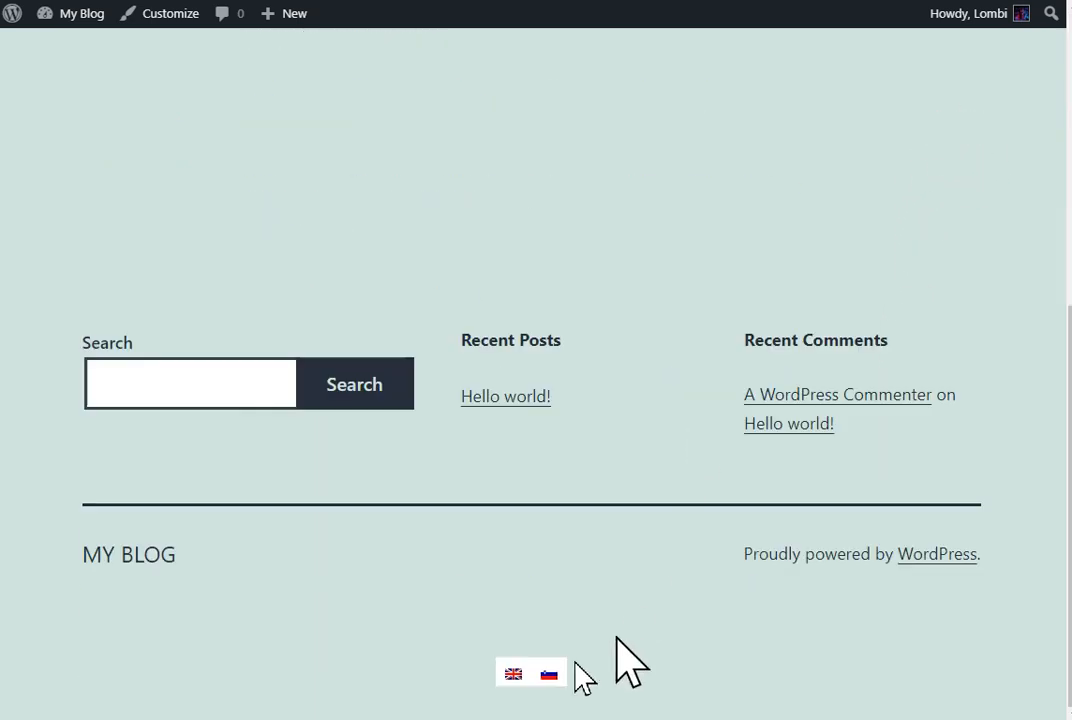
left_click(549, 674)
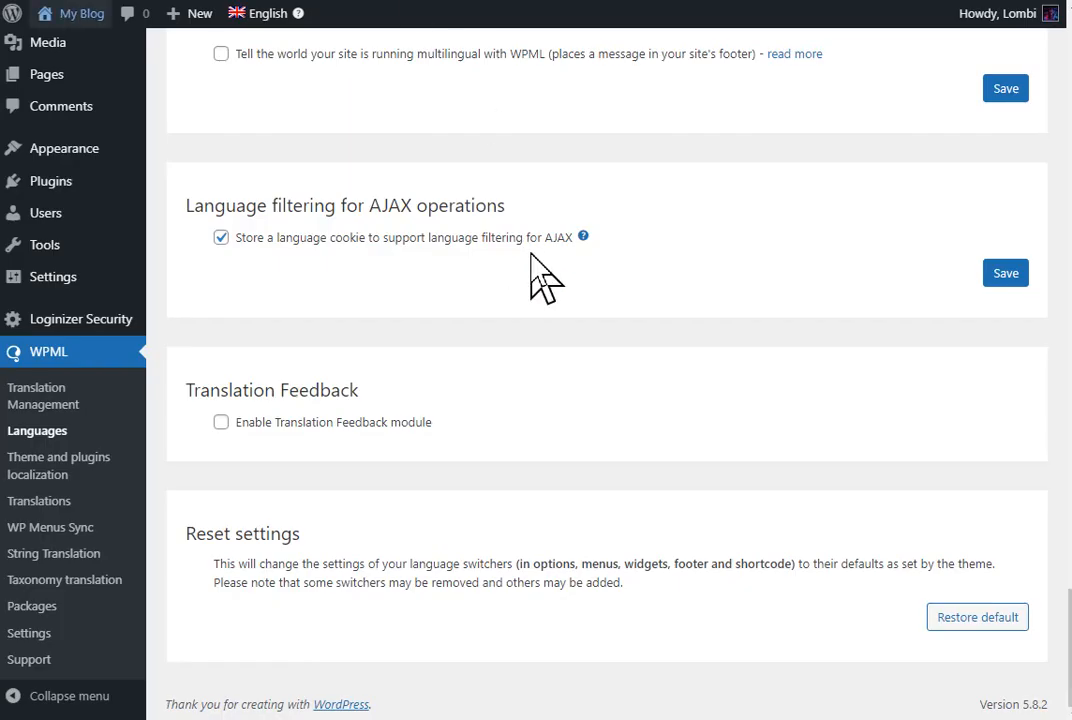
Step: Return to the WPML language settings, apply the Clear all colors theme to the footer language switcher, and save it
scroll(531, 255, "up", 15)
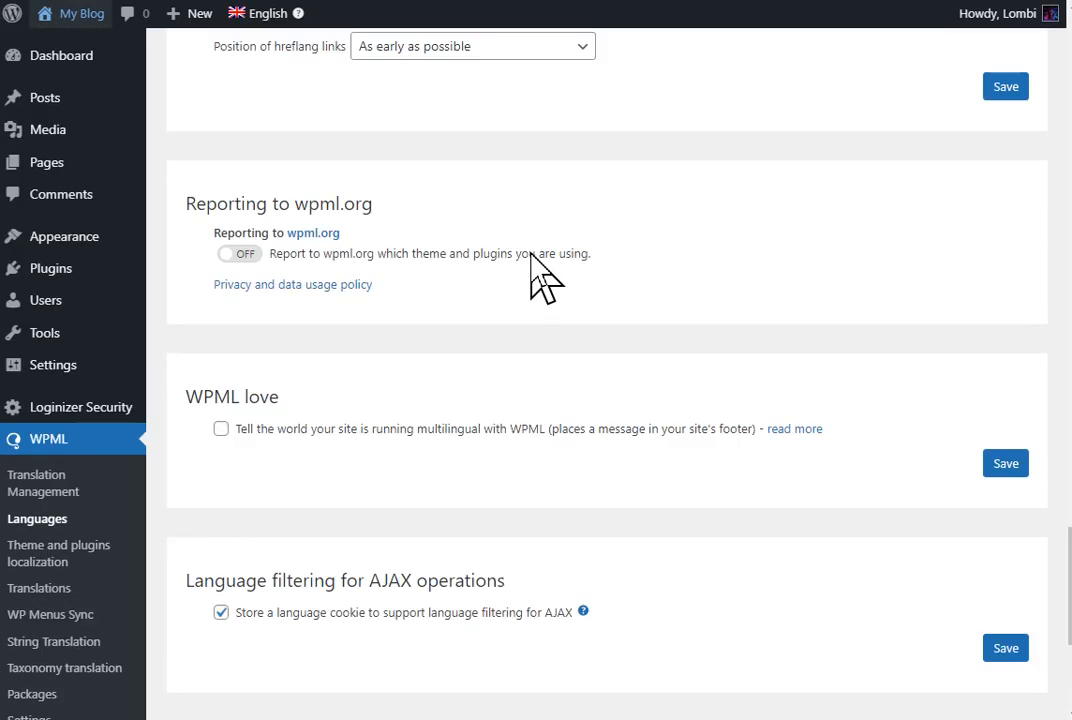
scroll(538, 270, "up", 6)
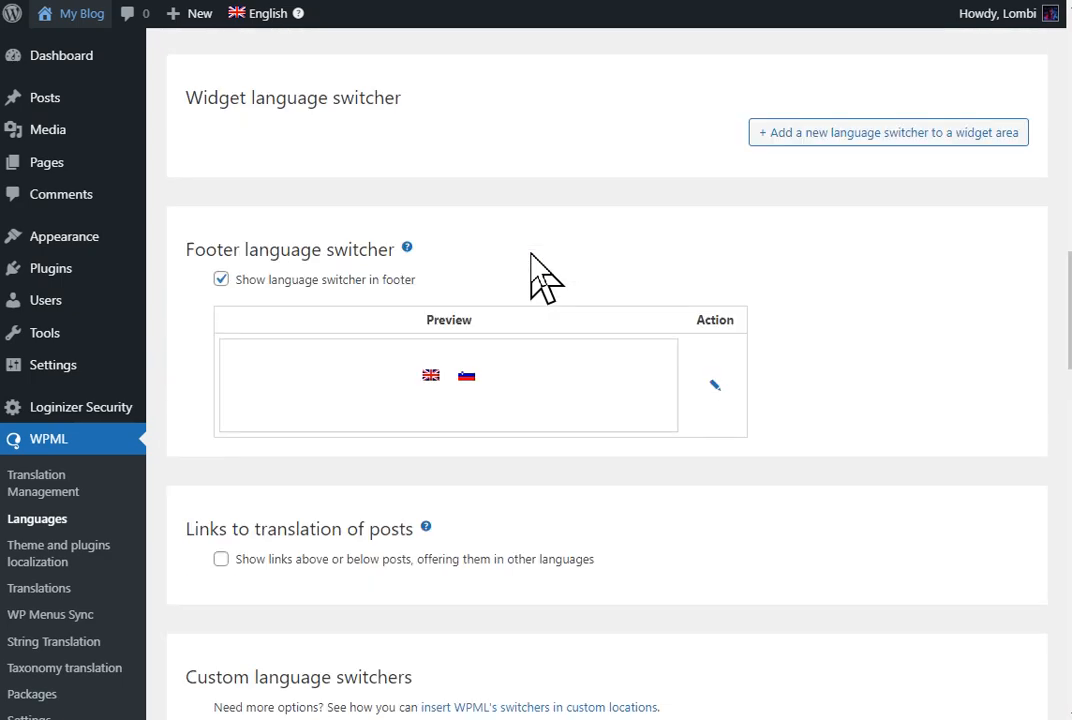
left_click(710, 482)
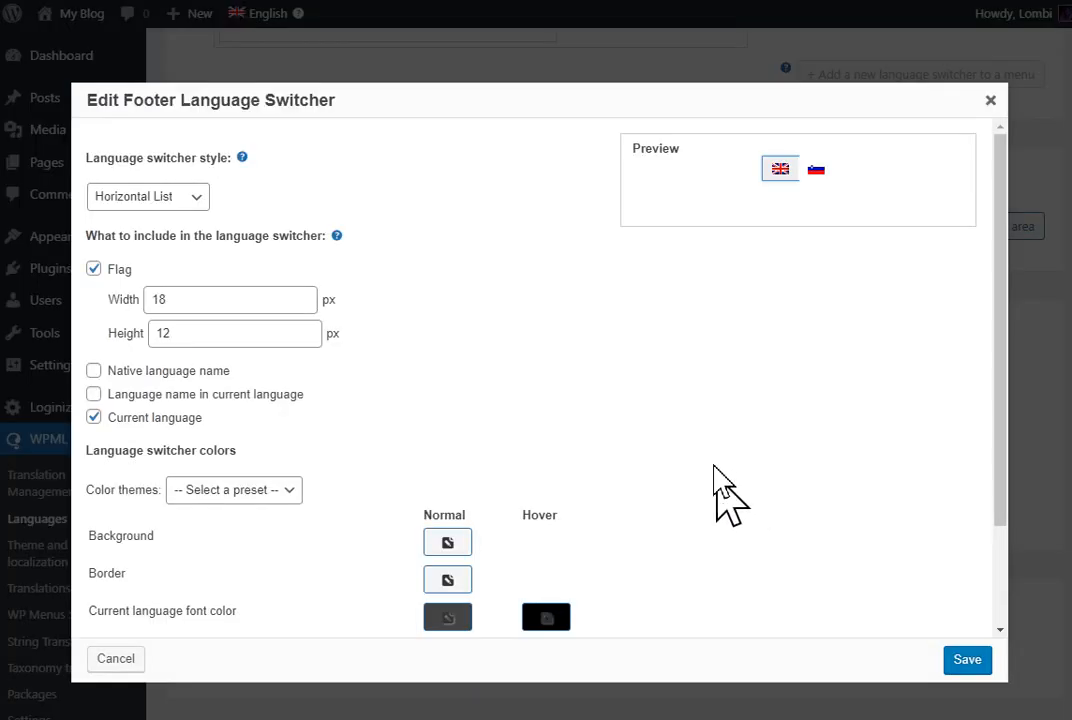
scroll(713, 490, "down", 2)
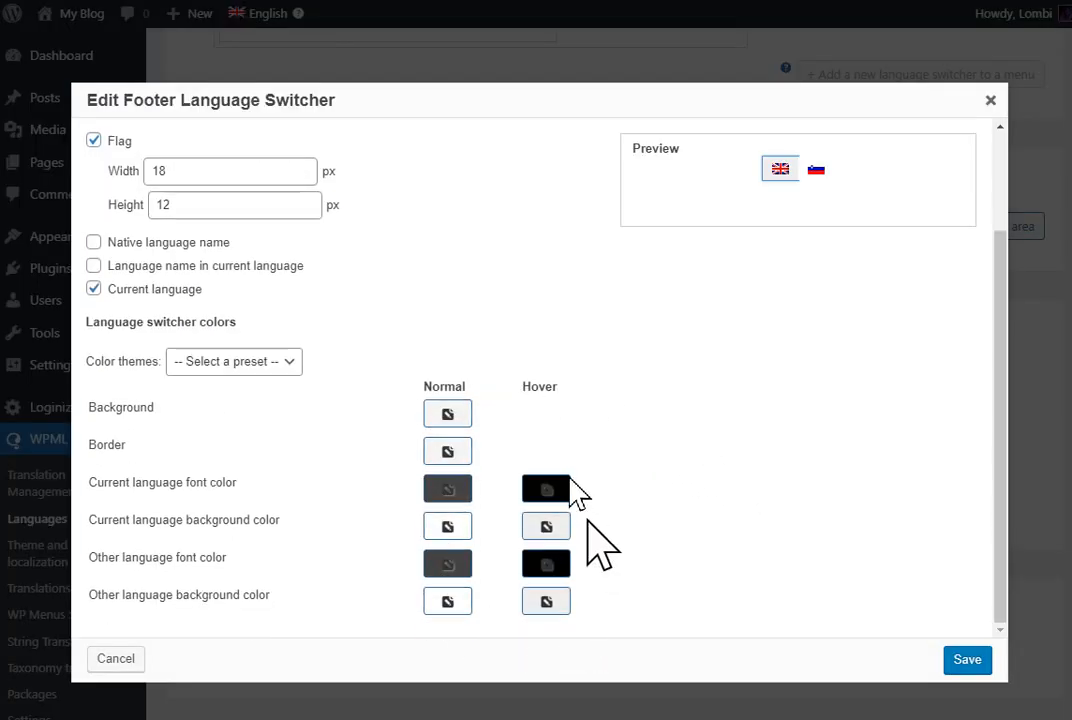
left_click(250, 362)
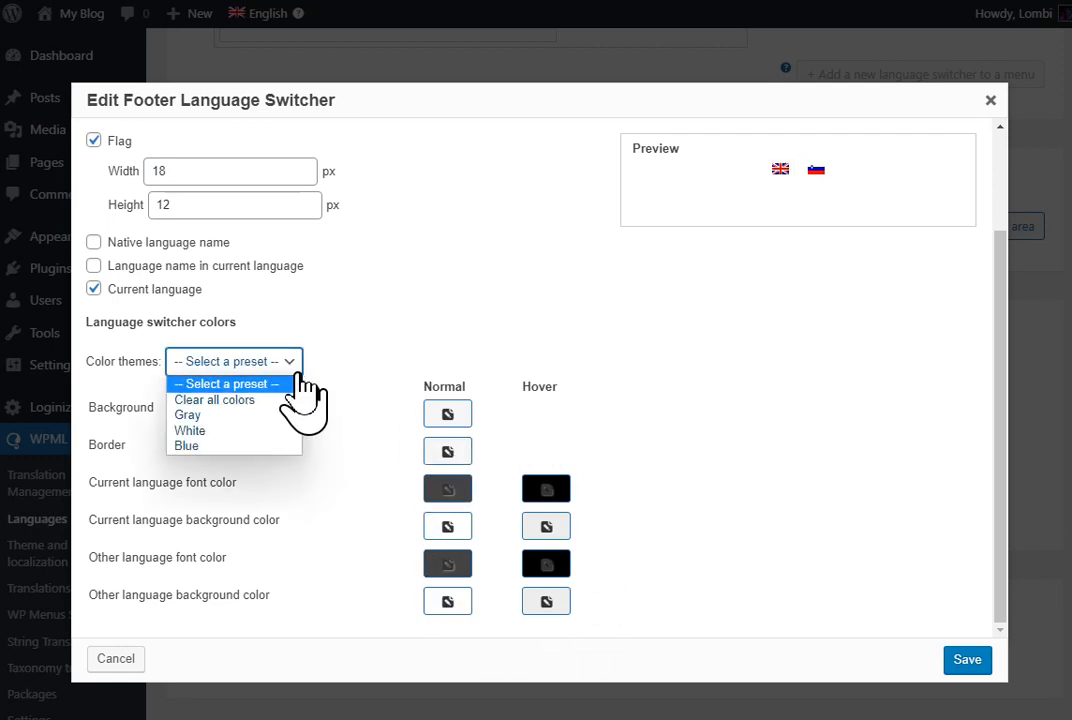
left_click(255, 401)
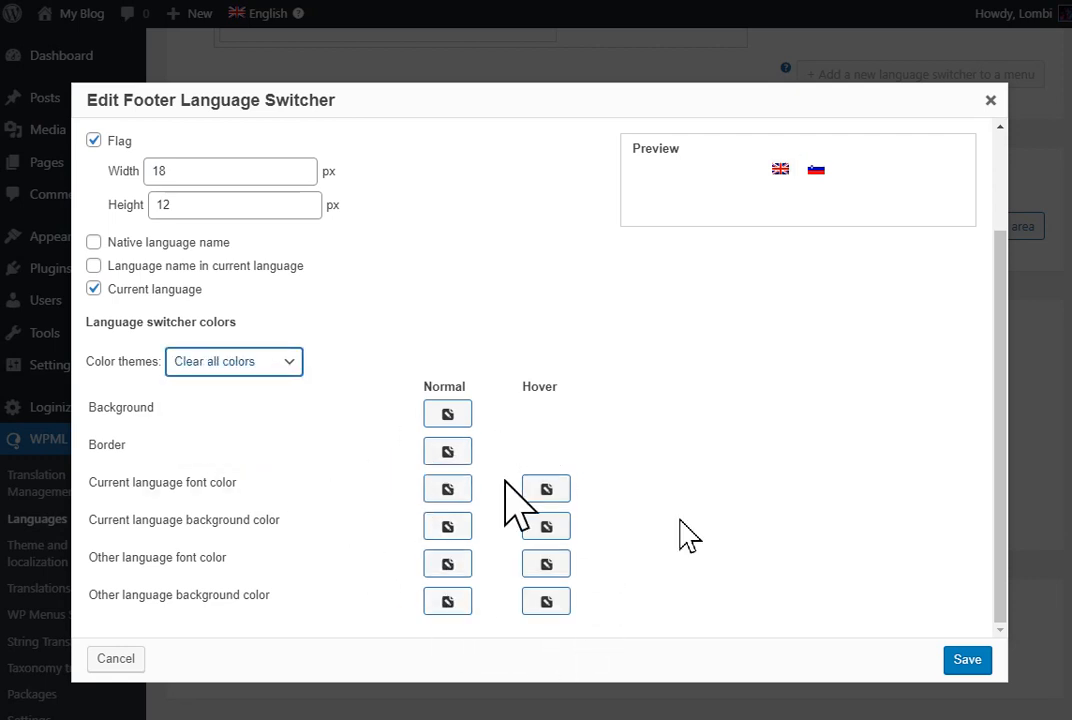
left_click(962, 660)
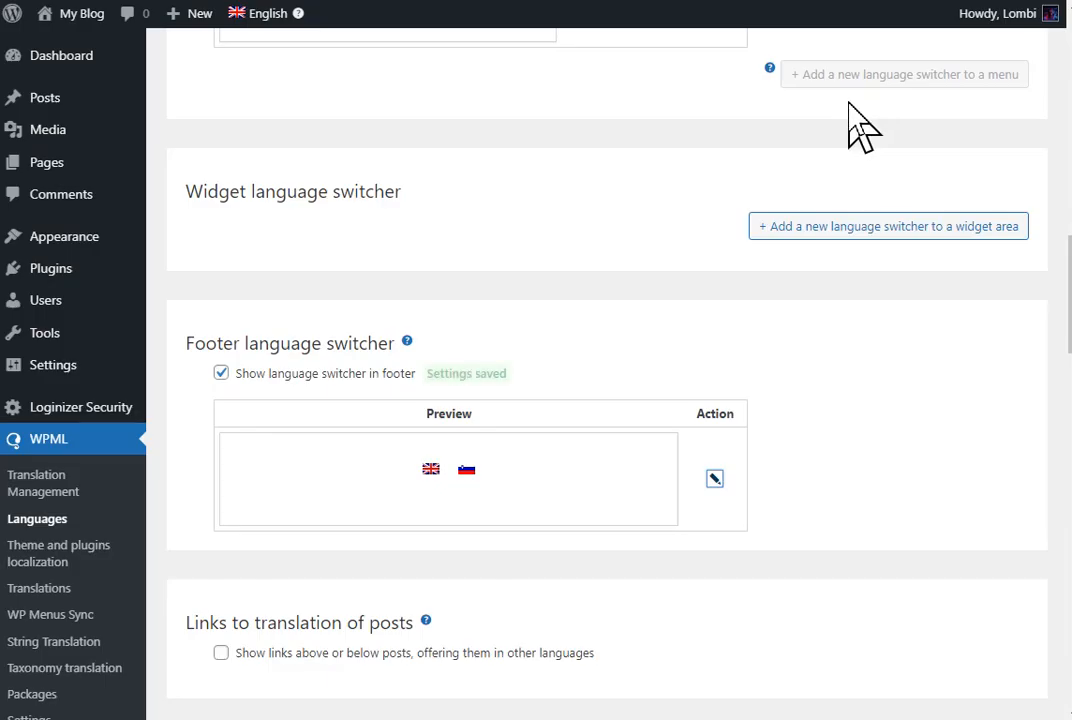
Step: Switch back to the site's front end and examine the language switchers in the header and footer
left_click(756, 1)
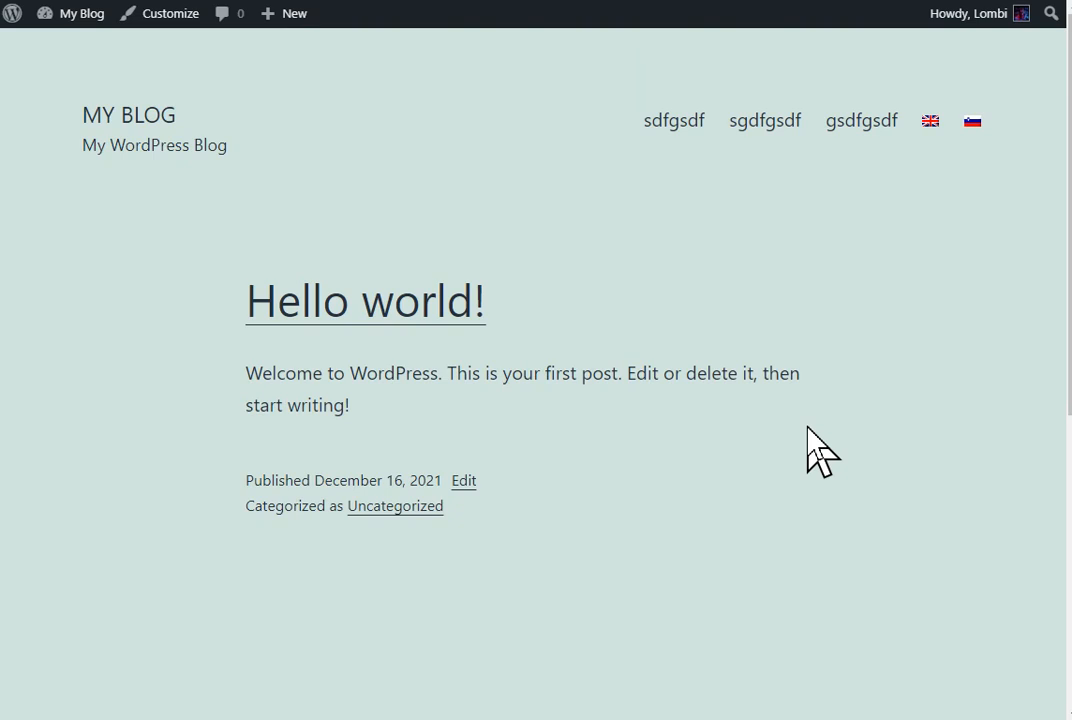
scroll(808, 428, "down", 5)
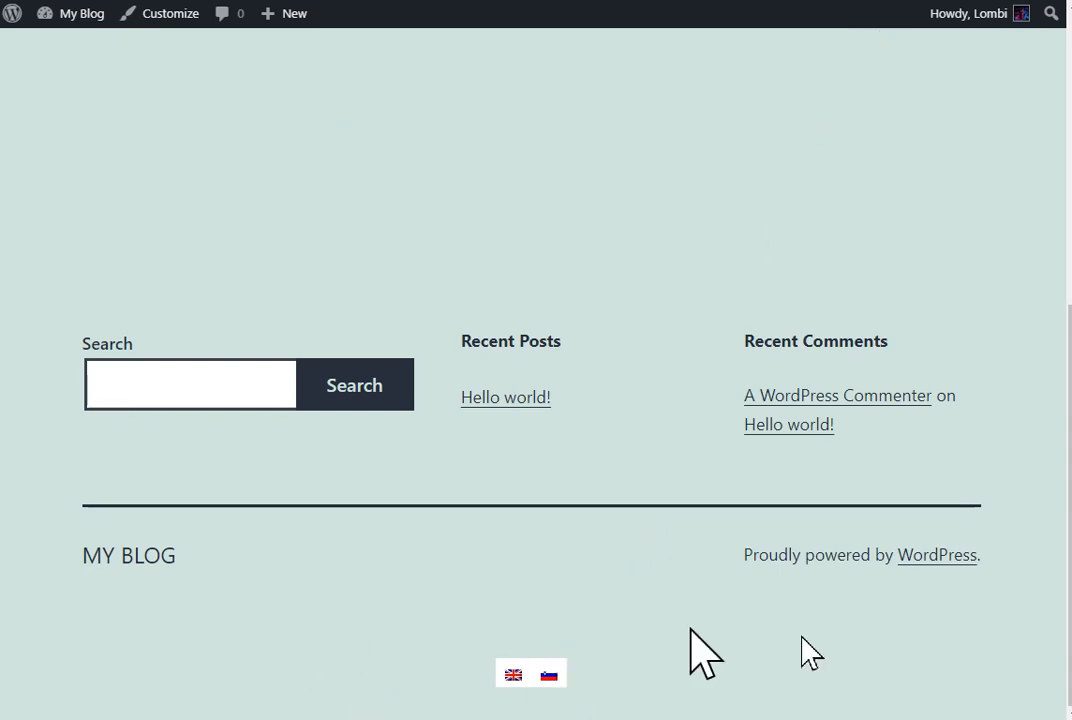
scroll(835, 625, "up", 4)
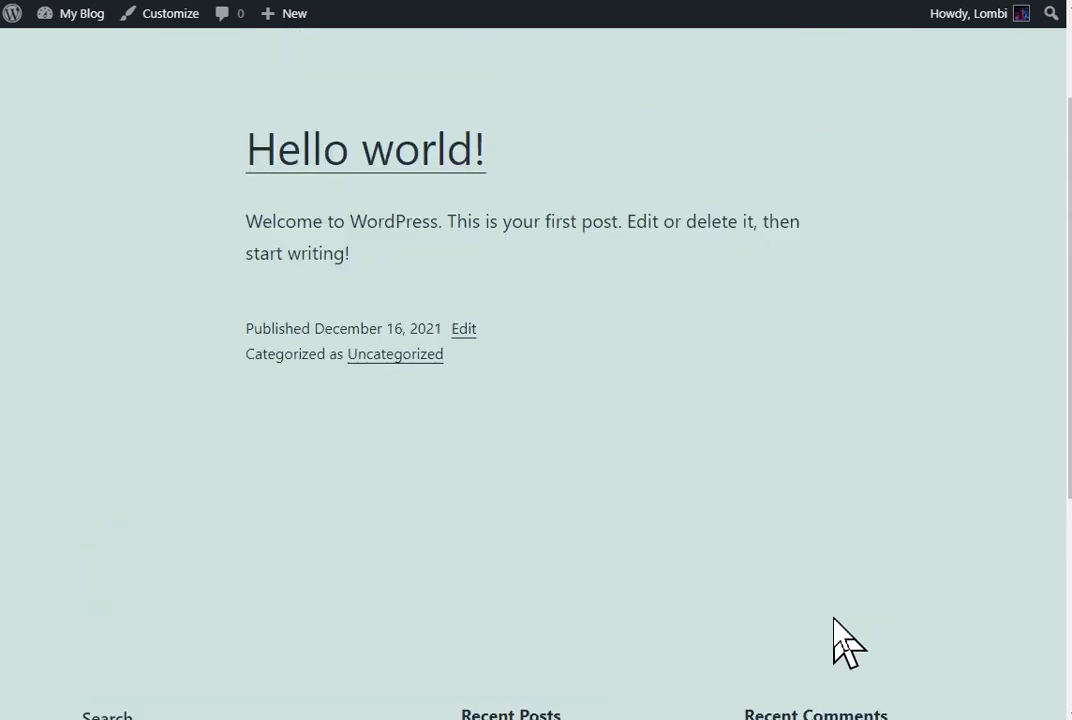
scroll(835, 620, "up", 2)
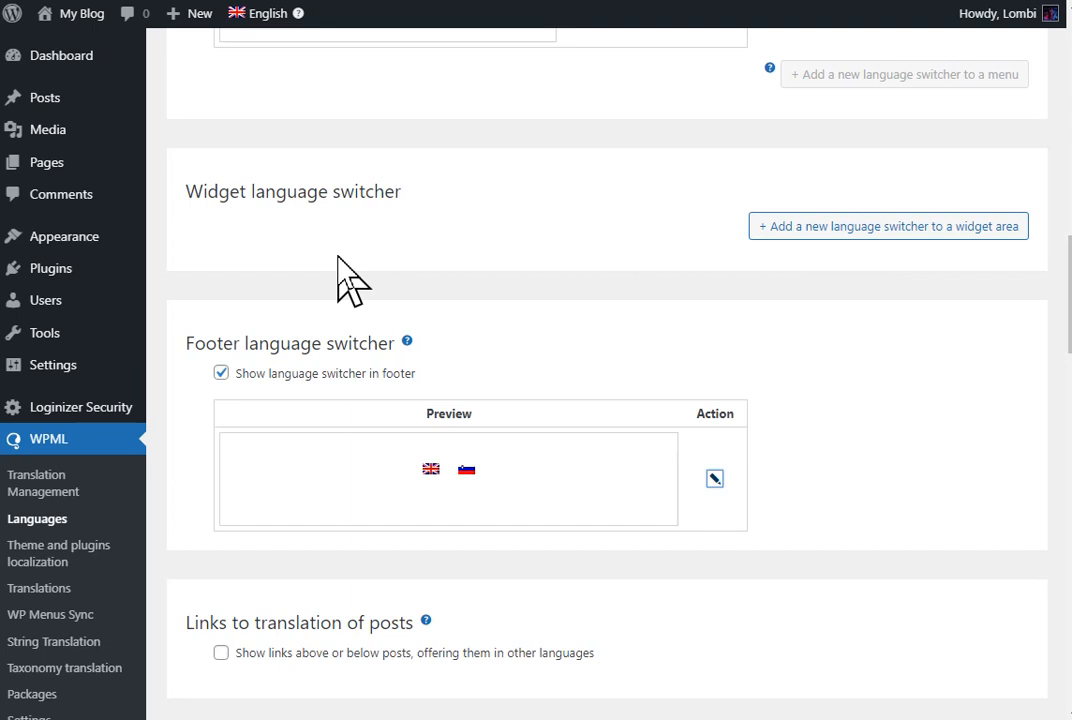
Step: Start the Slovenian translation of the "Hello world!" post, translate its title as "Zivjo svet!" and save that segment
left_click(46, 98)
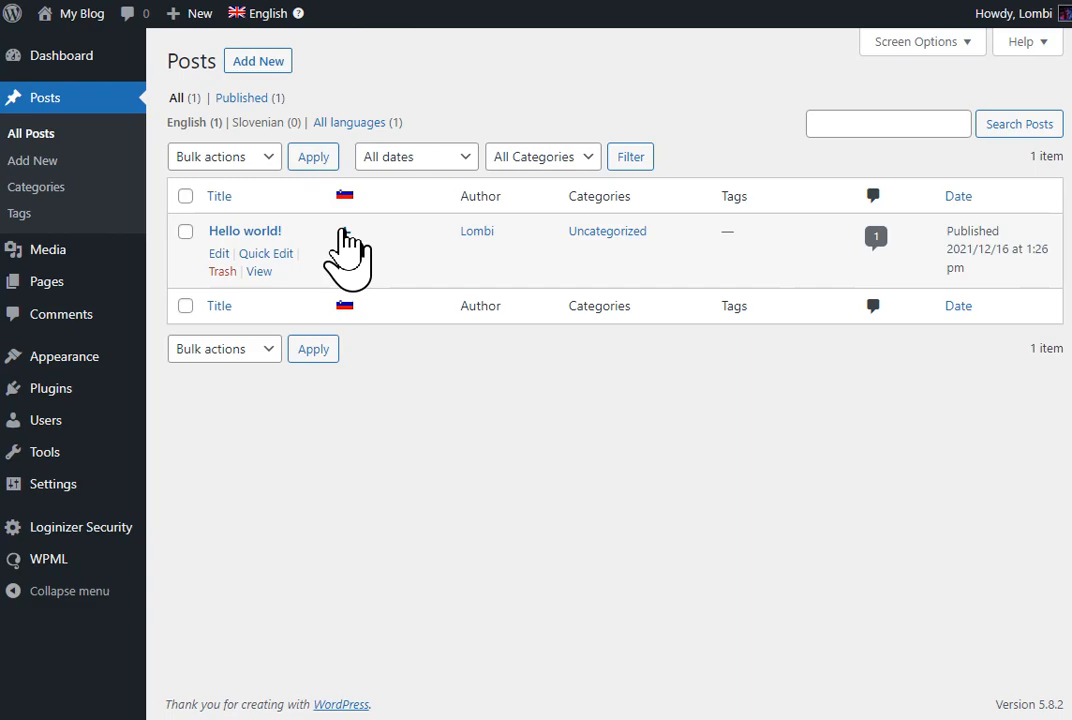
left_click(341, 234)
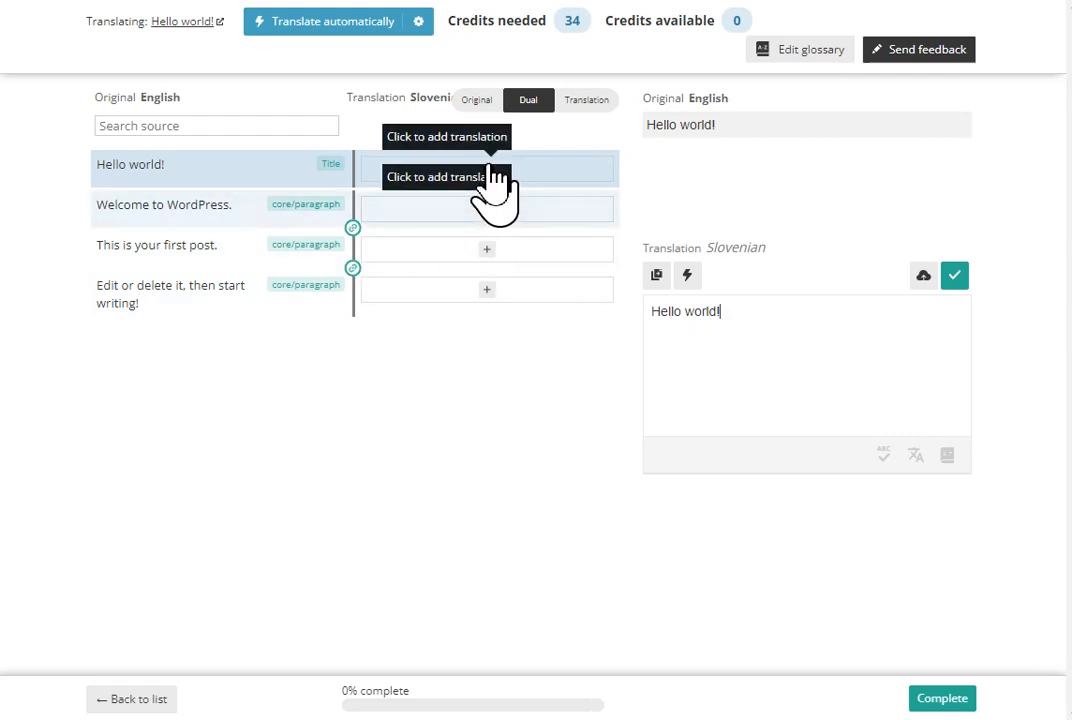
left_click(790, 348)
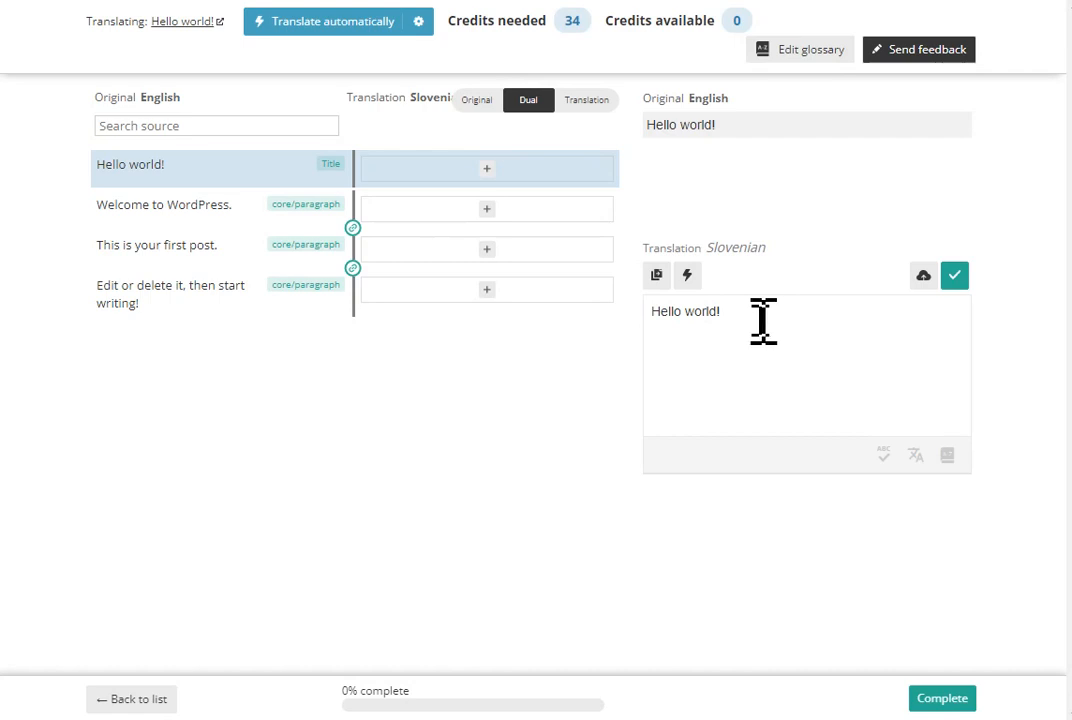
key("ctrl+a")
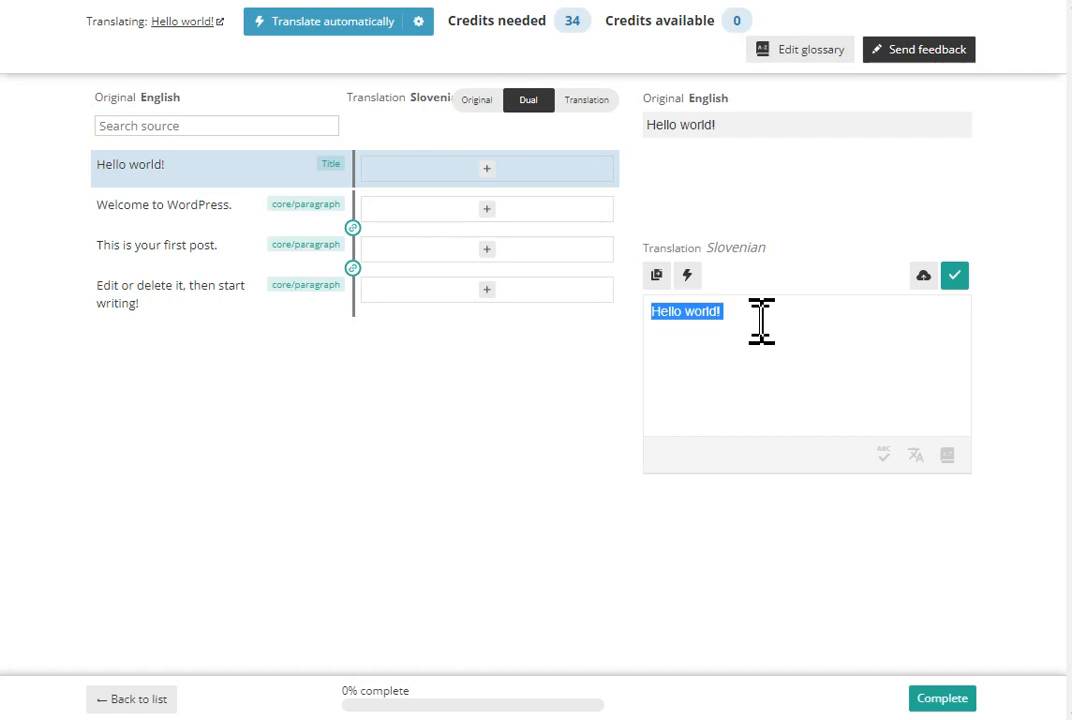
type("Zivjo svet!")
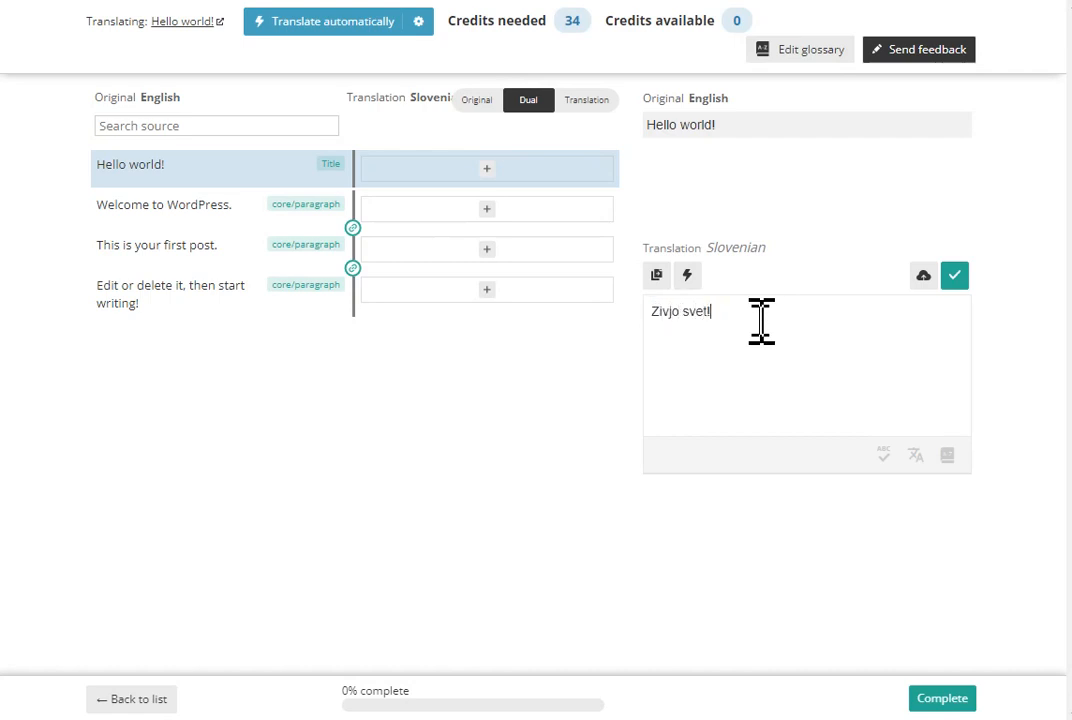
left_click(954, 276)
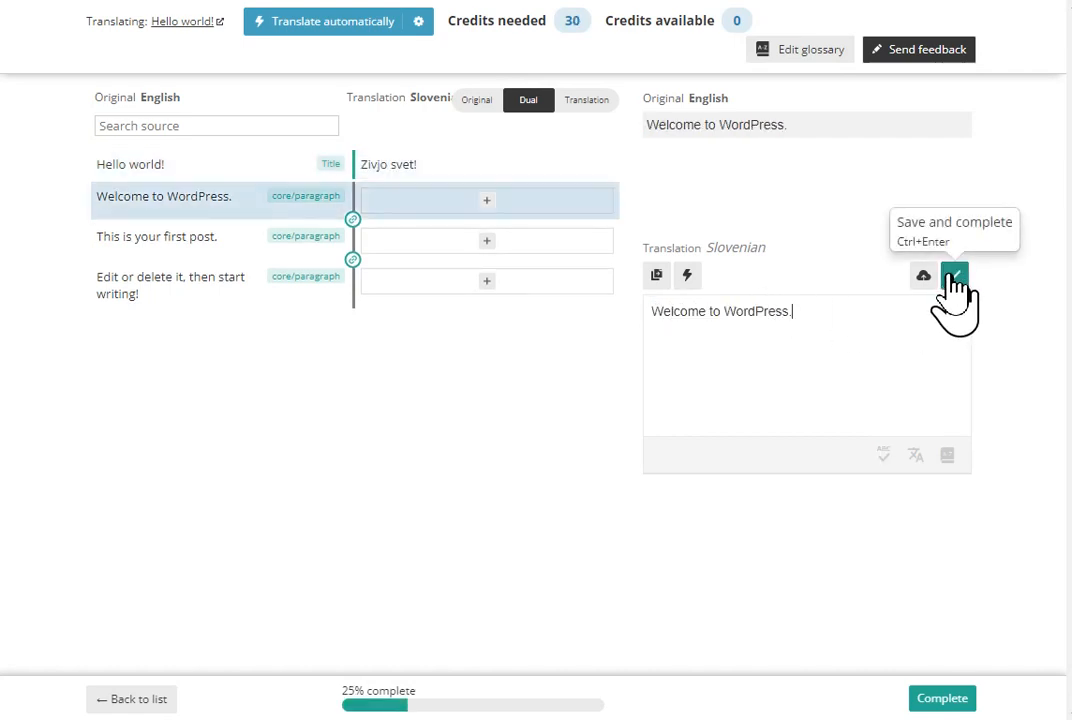
Step: Translate the paragraph "Welcome to WordPress." as "Dobrodosli v WordPress." and save the segment
key("ctrl+a")
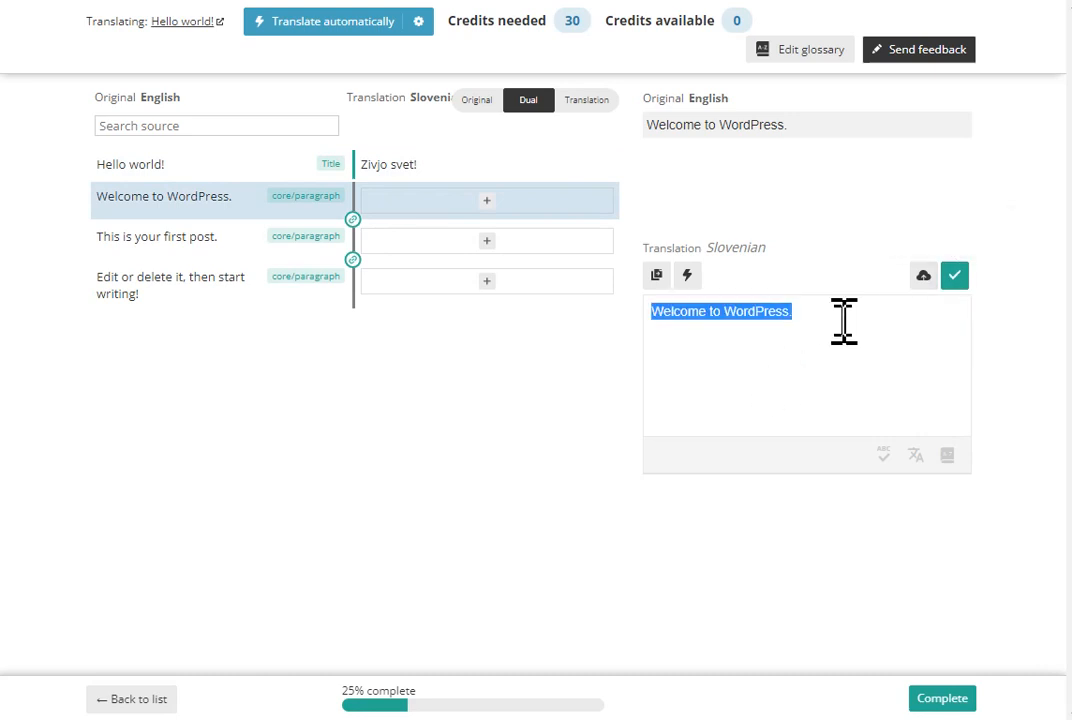
left_click(742, 312)
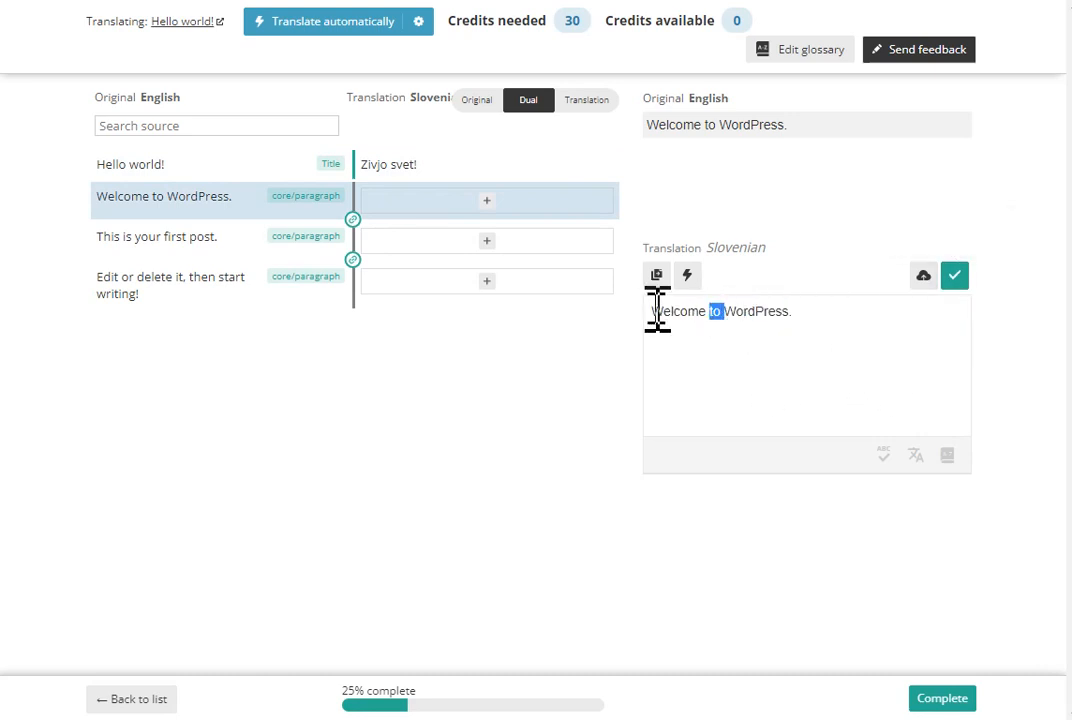
left_click_drag(652, 311, 722, 311)
type("Dobrodosli")
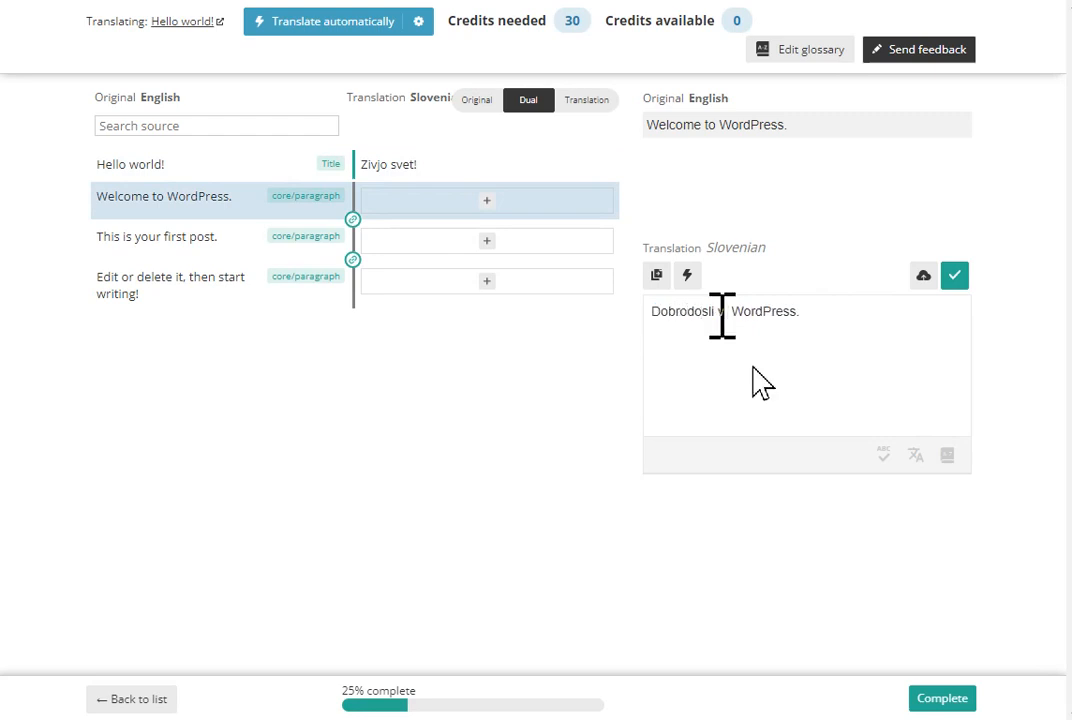
left_click(955, 278)
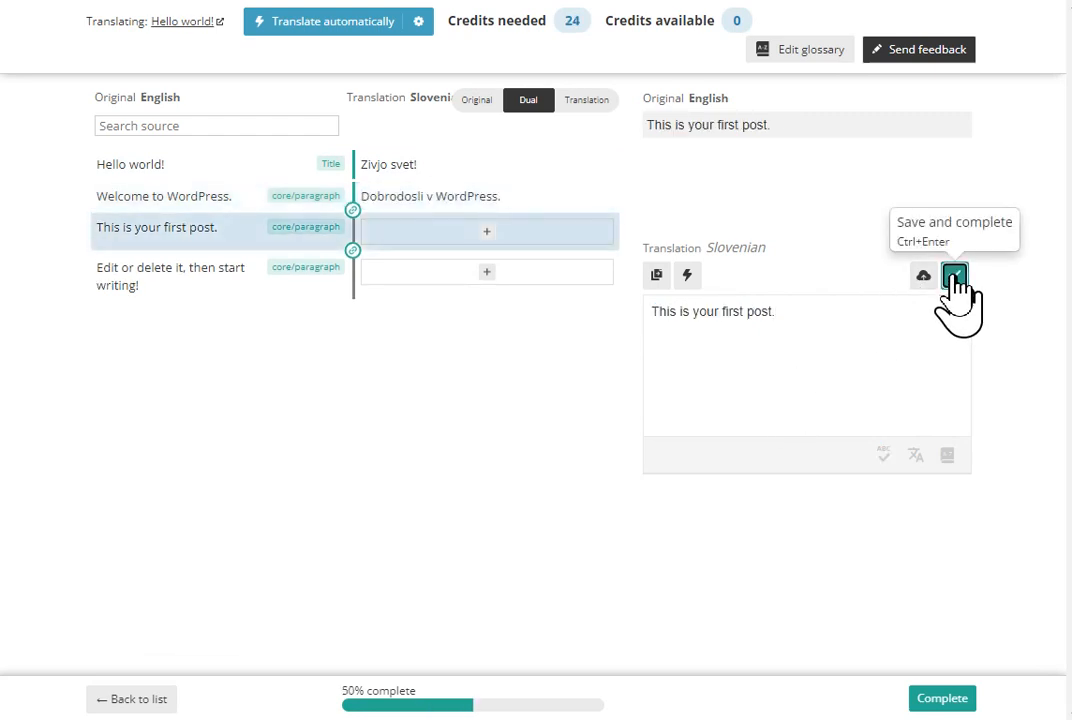
Step: Save the last two paragraphs with their English text as the translation and complete the post's Slovenian translation
left_click(955, 278)
left_click(955, 278)
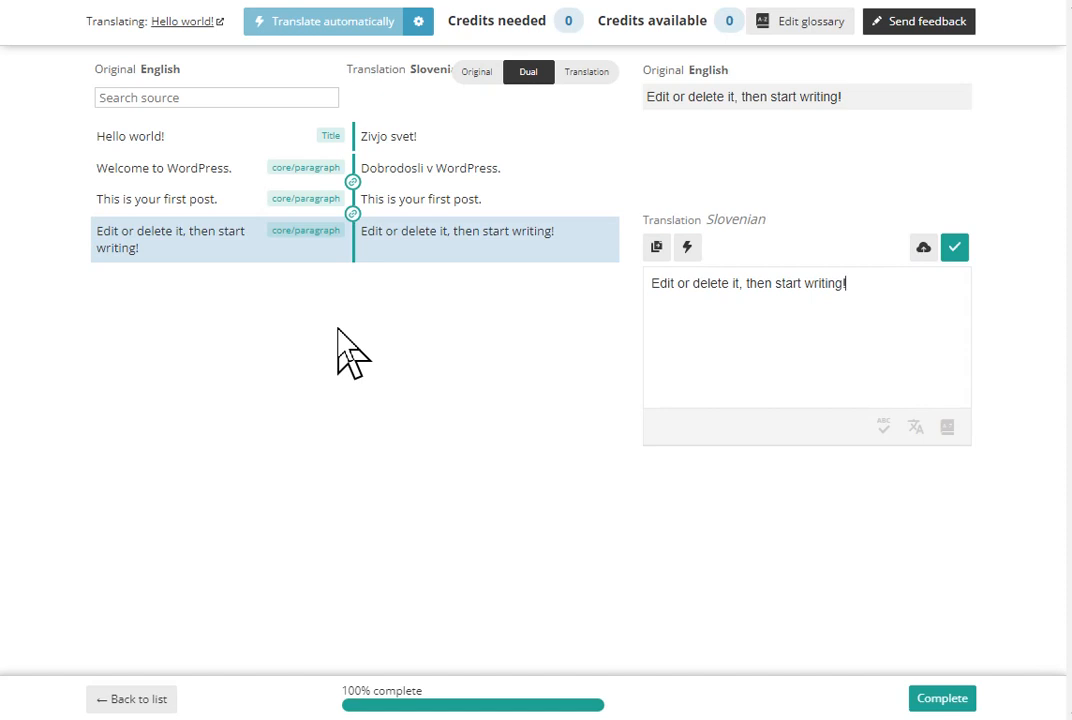
left_click(940, 700)
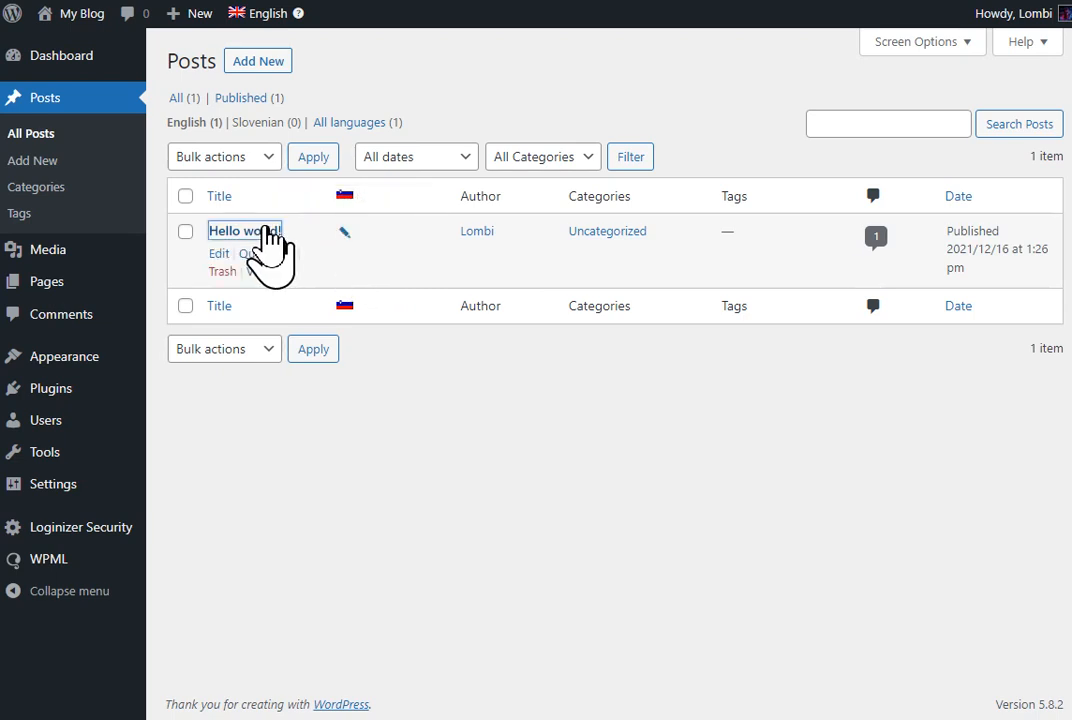
Step: Open the "Hello world!" post for editing and examine its content, language and publishing settings
left_click(265, 235)
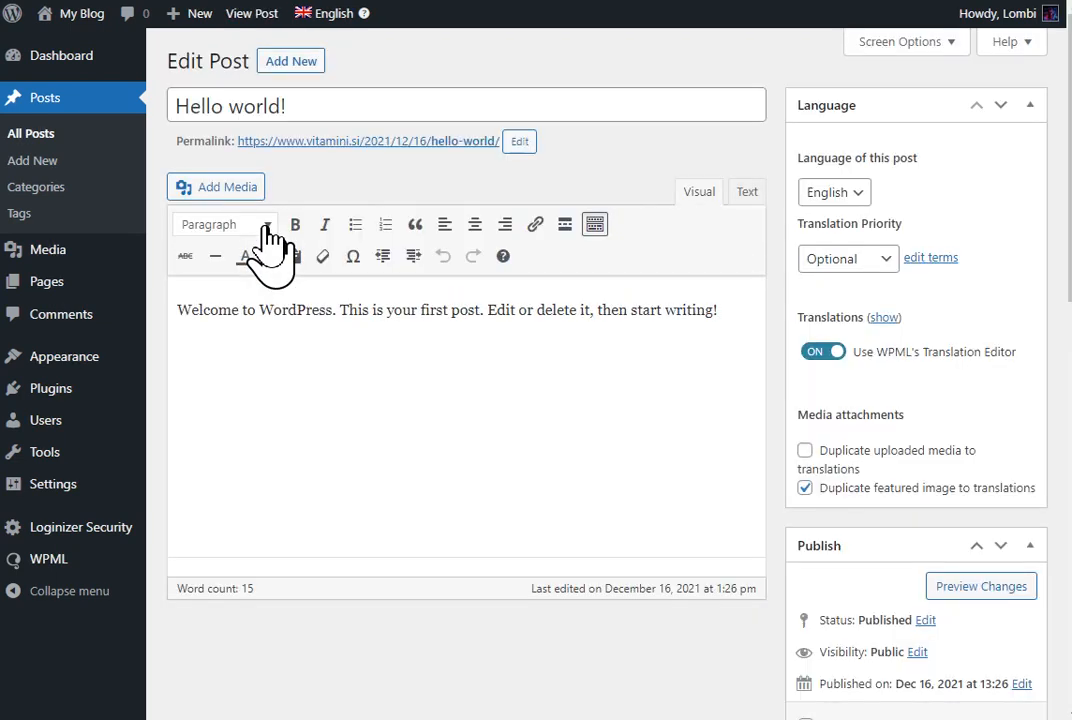
scroll(354, 292, "down", 3)
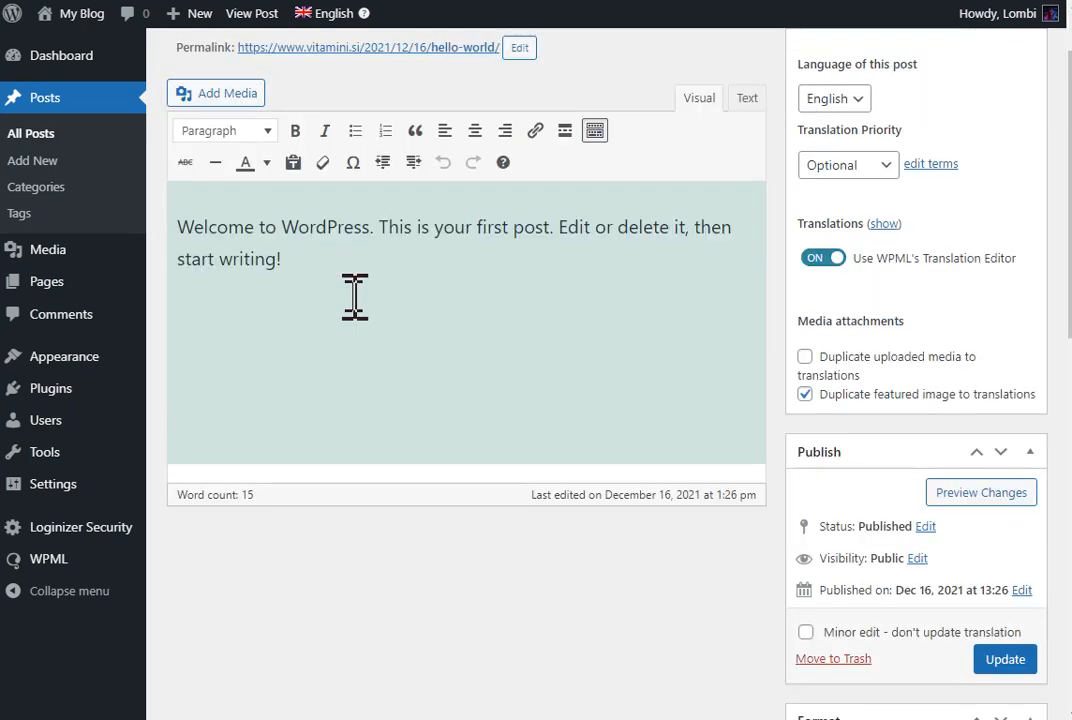
scroll(358, 305, "up", 3)
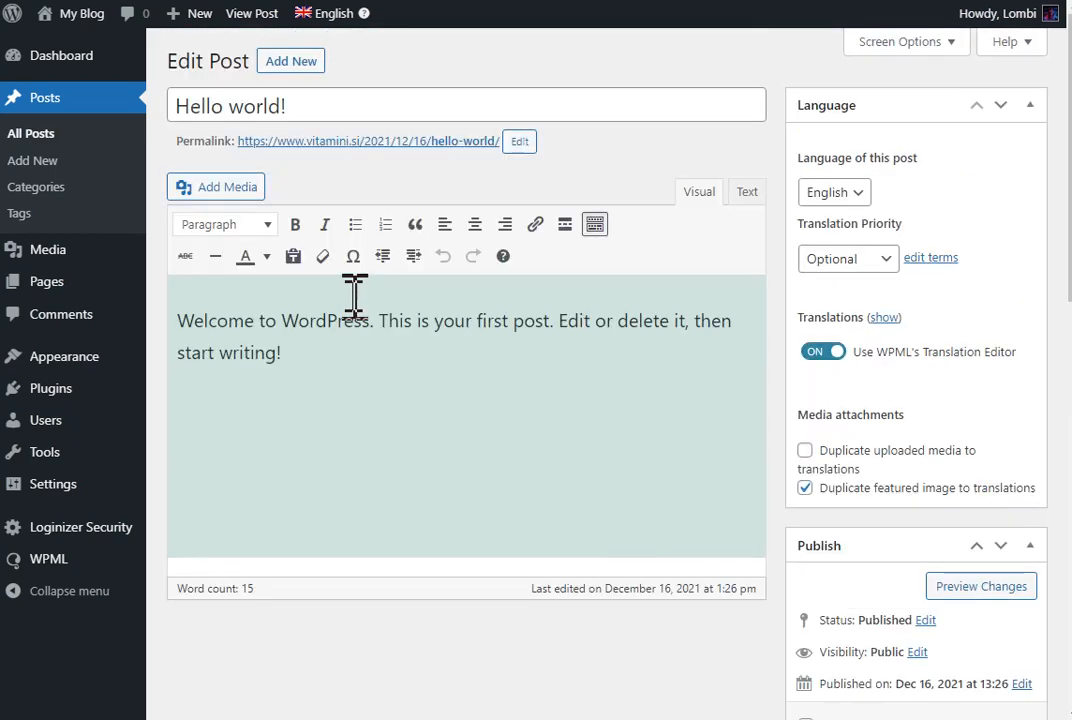
scroll(354, 292, "down", 2)
scroll(354, 292, "up", 2)
scroll(570, 376, "down", 8)
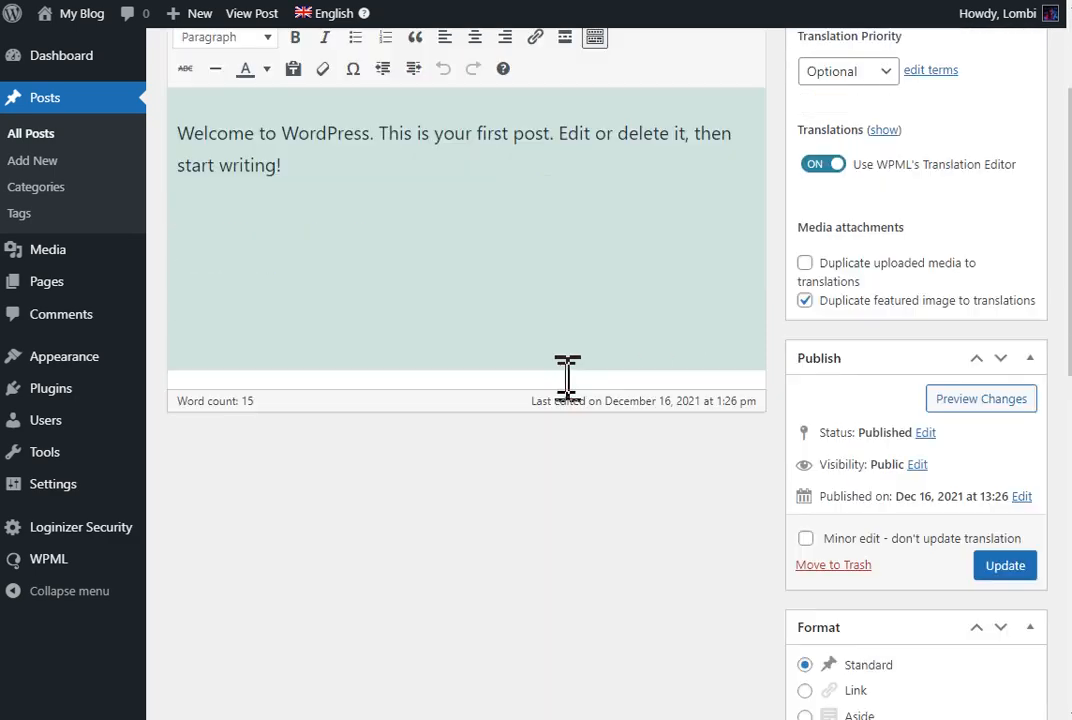
scroll(572, 348, "down", 2)
scroll(567, 328, "up", 10)
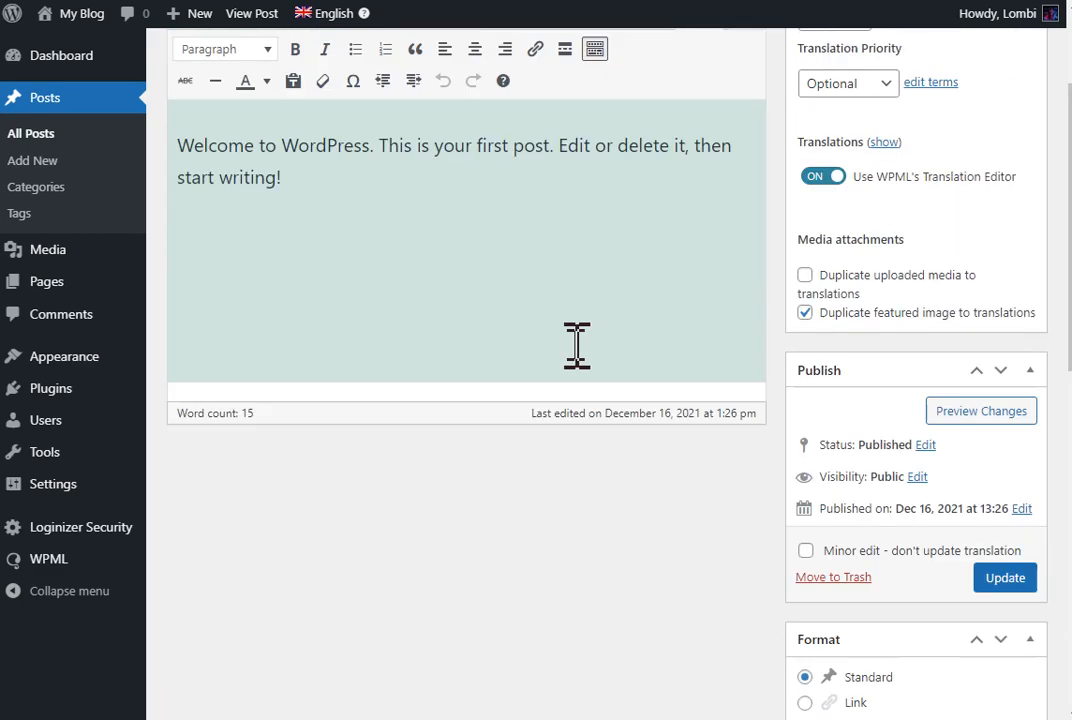
Step: Reopen the Slovenian translation of the "Hello world!" post and complete it
right_click(686, 240)
left_click(697, 250)
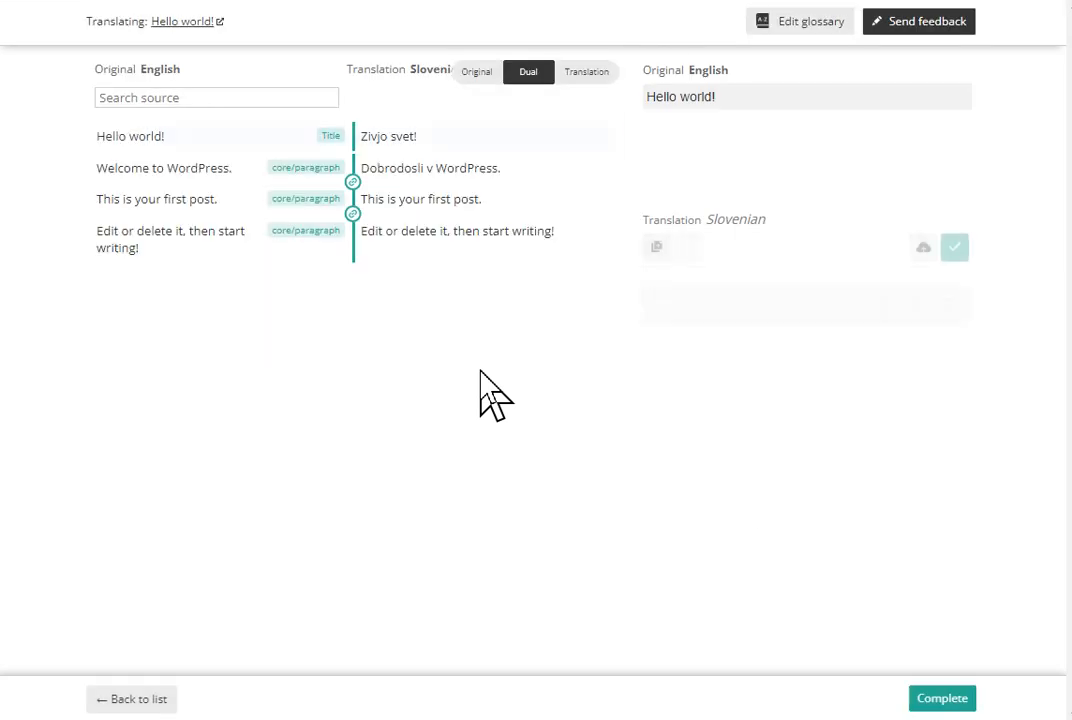
left_click(942, 698)
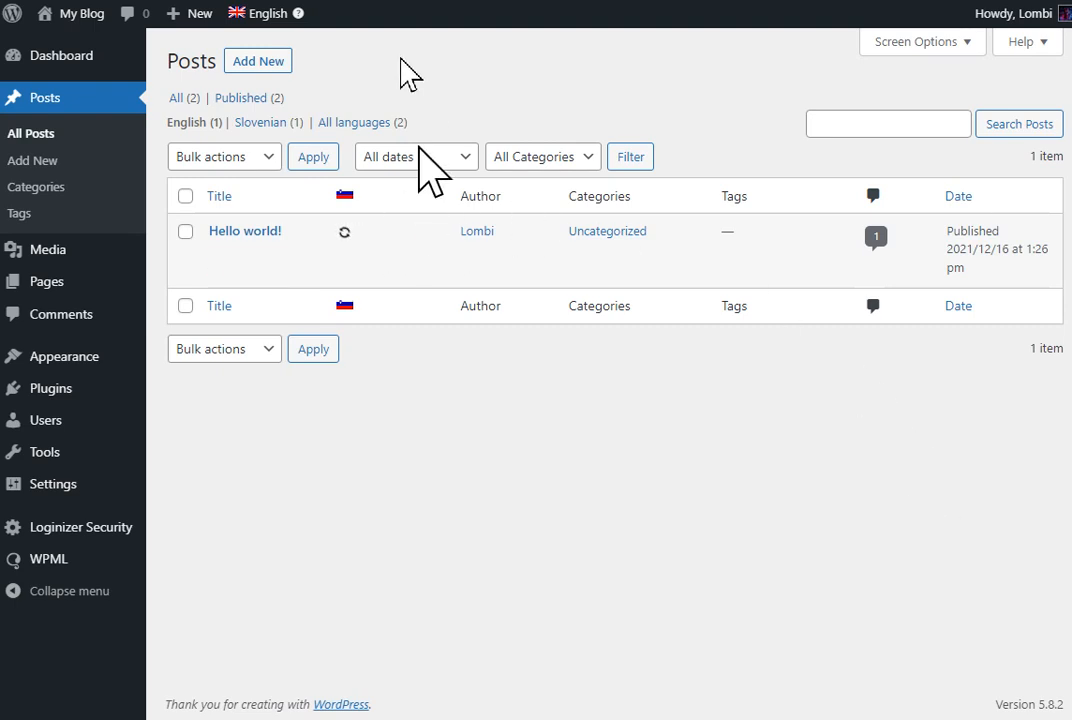
Step: Open the site's front end in a new tab and switch it to Slovenian to check the translated post
right_click(90, 18)
left_click(100, 24)
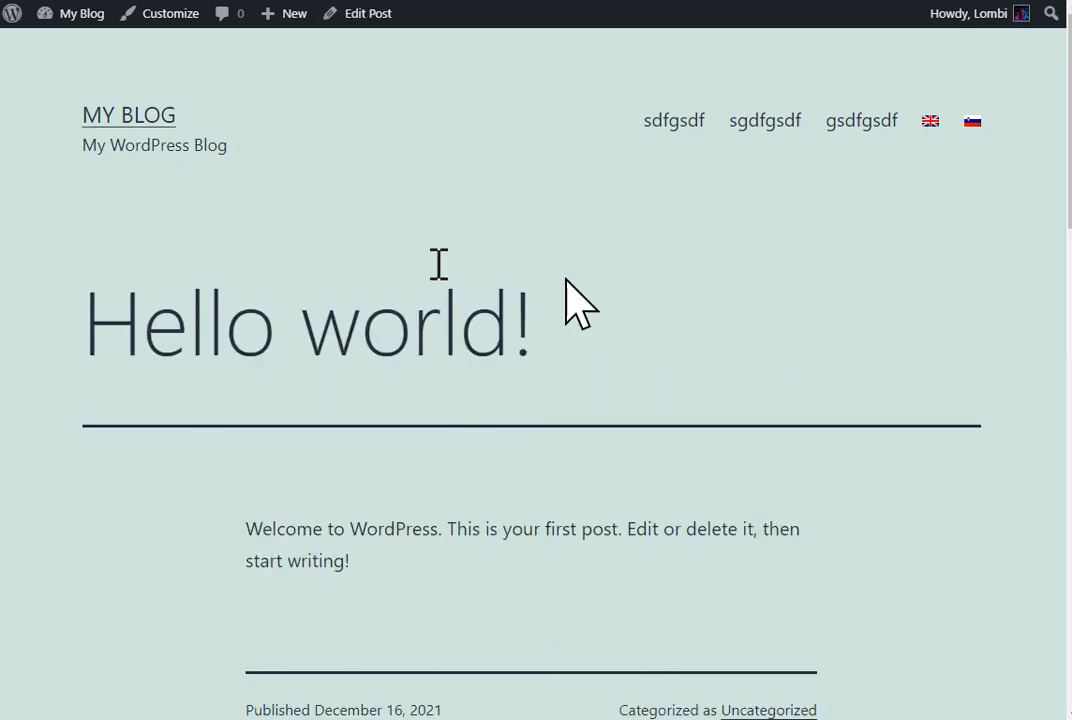
left_click(973, 122)
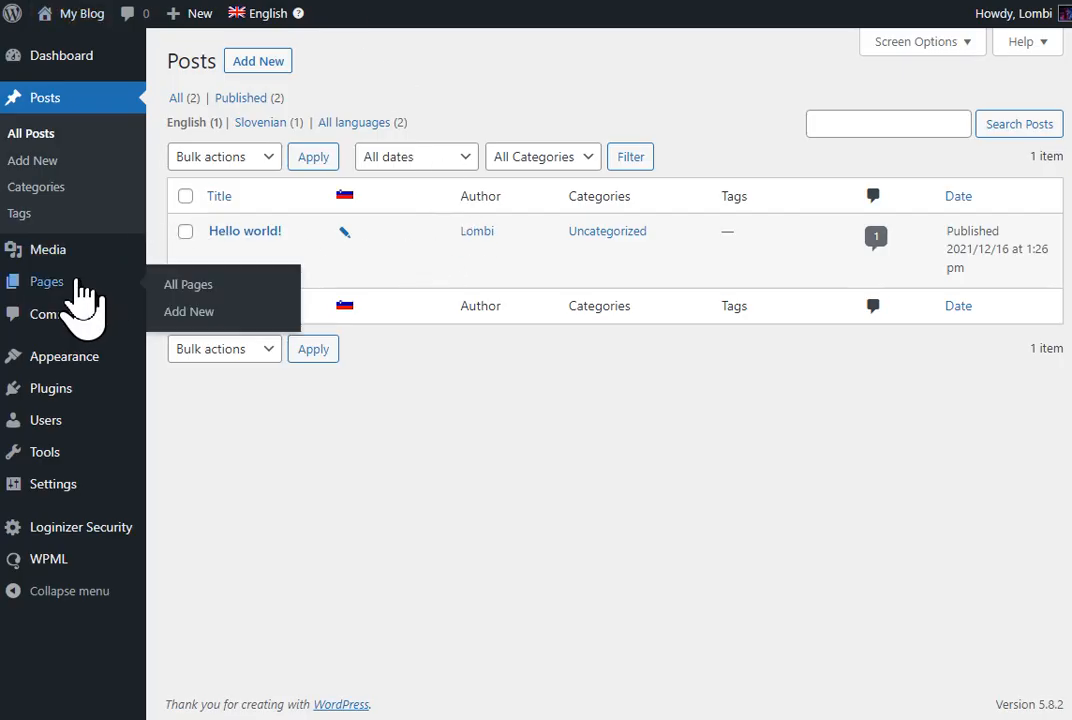
Step: Open the list of all pages in the site's administration area
left_click(78, 284)
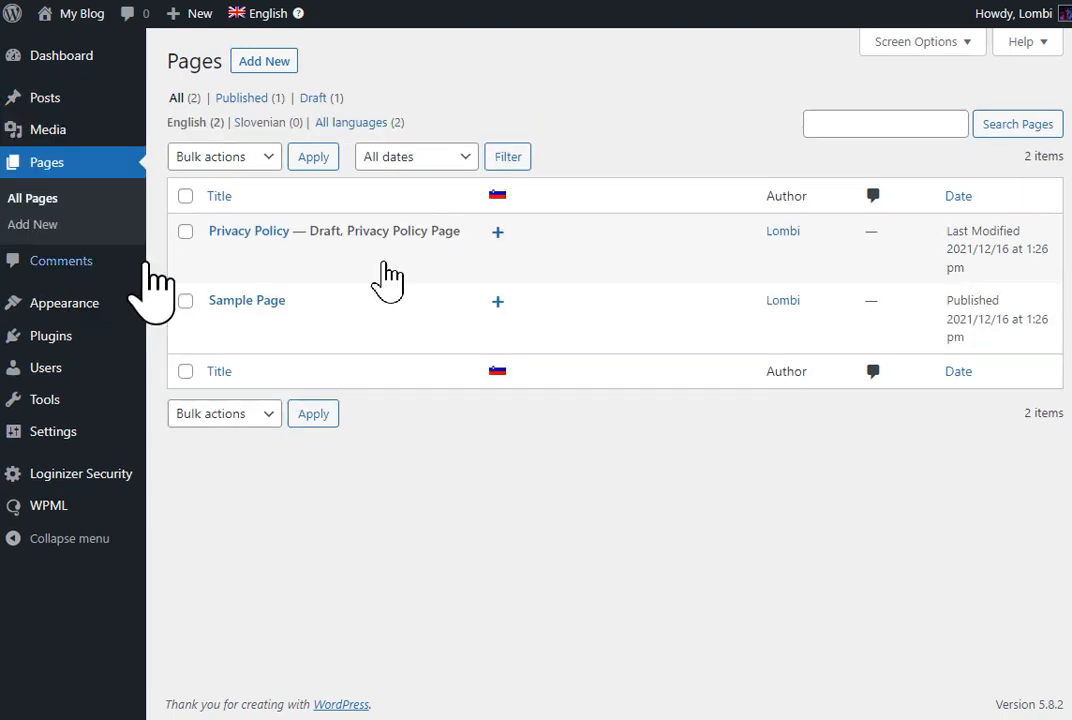